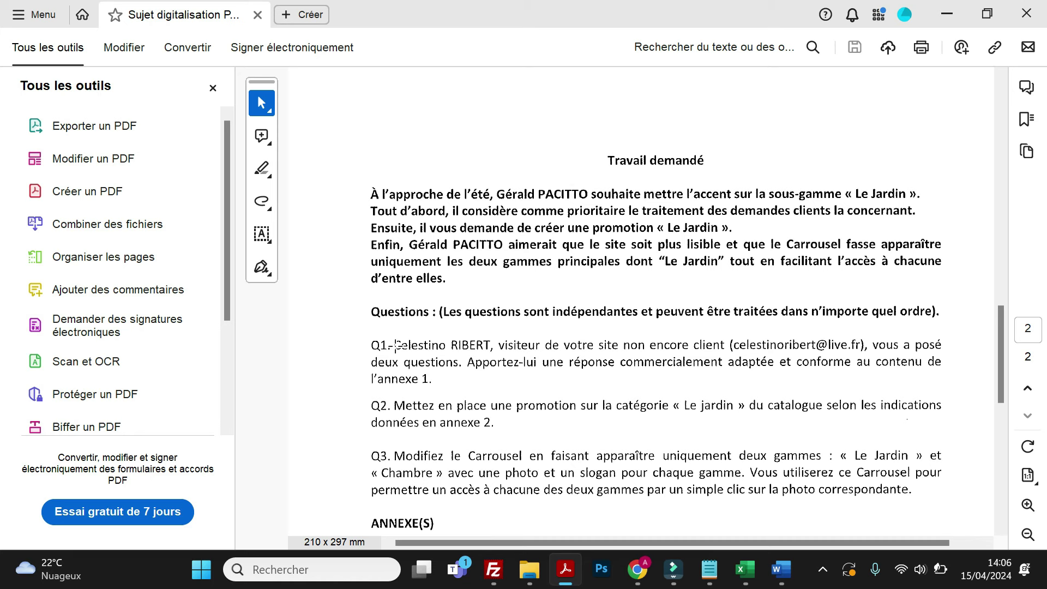
Step: Read questions Q1 to Q3 and Annexe 1 on wood treatment classes in the PDF, and return to the PrestaShop back office
{"action": "scroll", "coordinate": [482, 313], "scroll_direction": "down", "scroll_amount": 6}
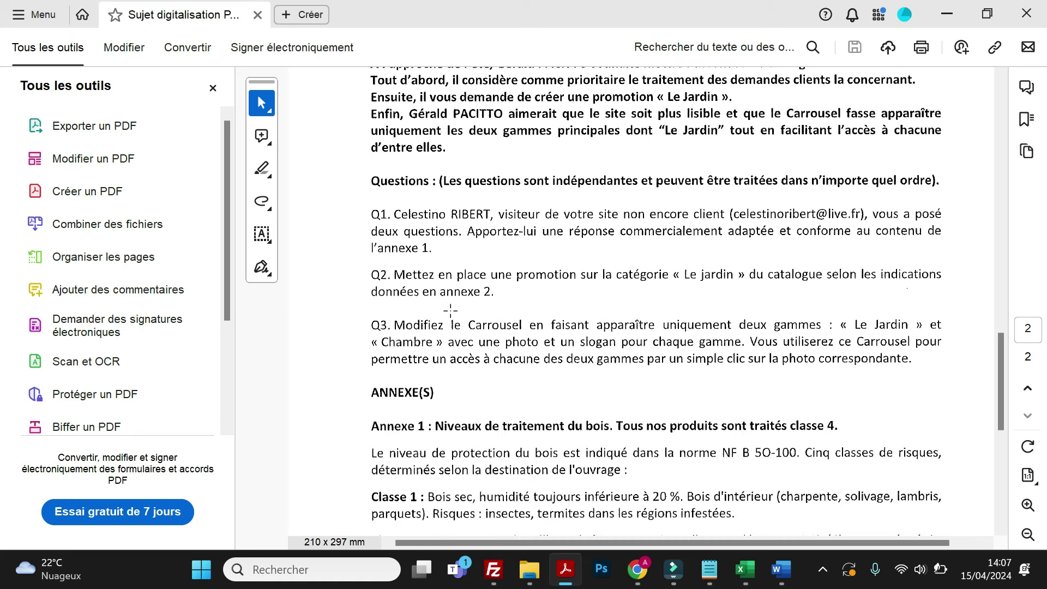
{"action": "scroll", "coordinate": [482, 313], "scroll_direction": "down", "scroll_amount": 1}
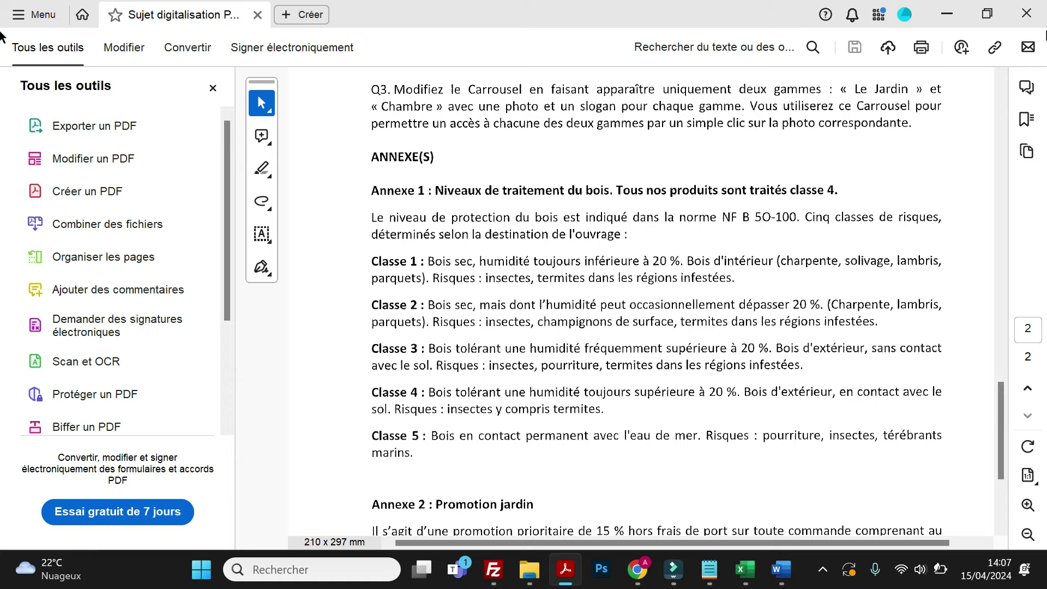
{"action": "left_click", "coordinate": [947, 14]}
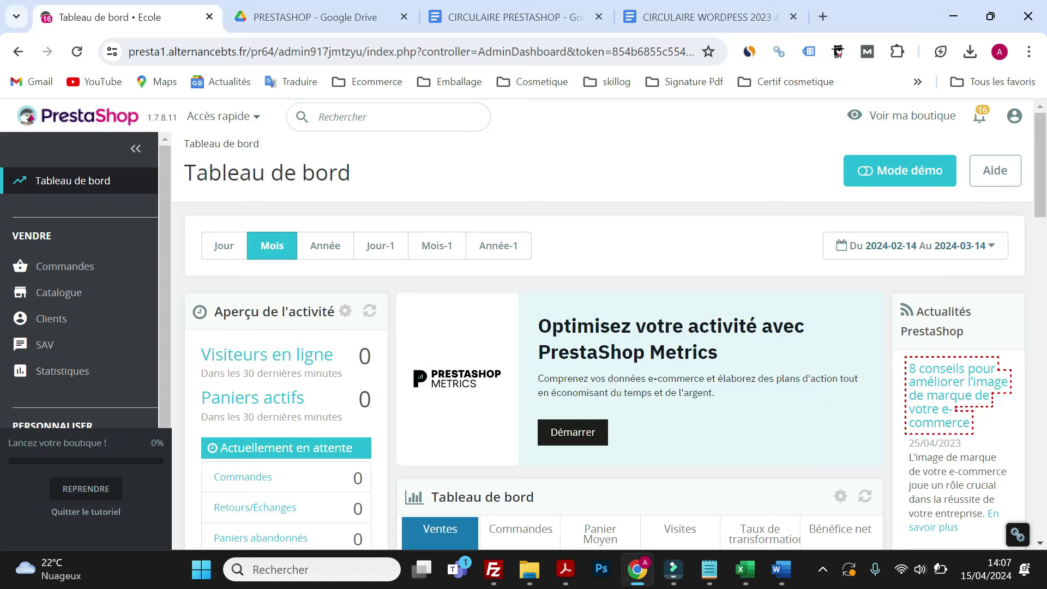
Step: Open customer service thread 6 from the SAV list and display the customer's message
{"action": "left_click", "coordinate": [62, 345]}
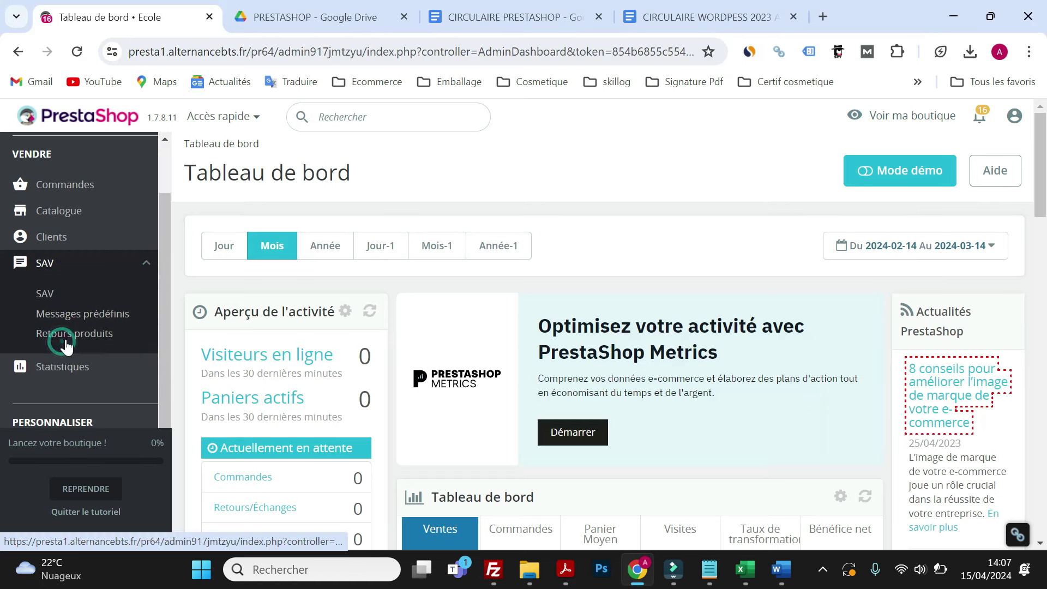
{"action": "left_click", "coordinate": [47, 295]}
{"action": "scroll", "coordinate": [355, 305], "scroll_direction": "down", "scroll_amount": 5}
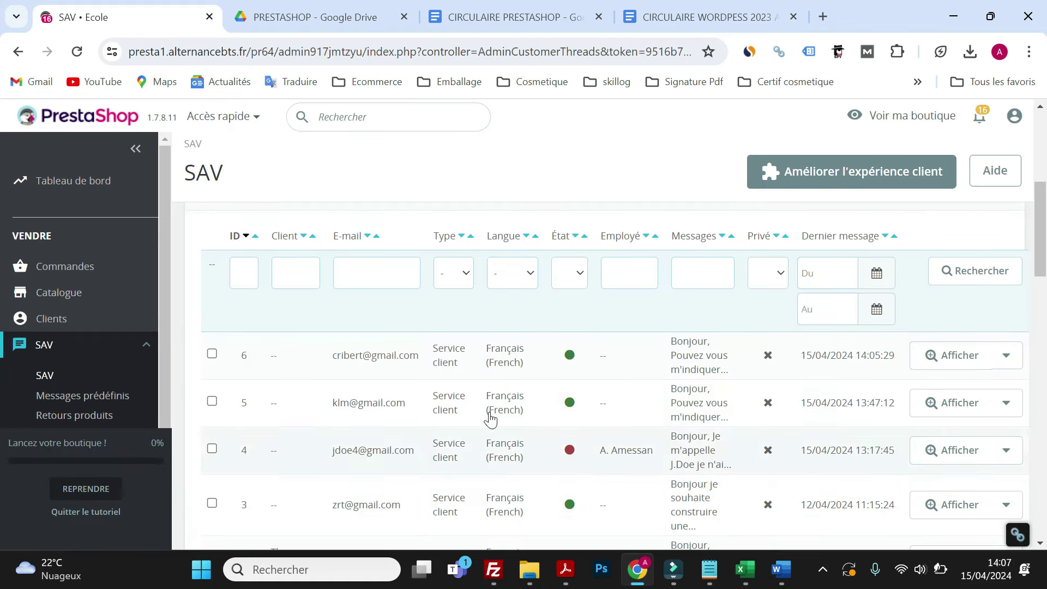
{"action": "left_click", "coordinate": [448, 362]}
{"action": "scroll", "coordinate": [447, 364], "scroll_direction": "down", "scroll_amount": 1}
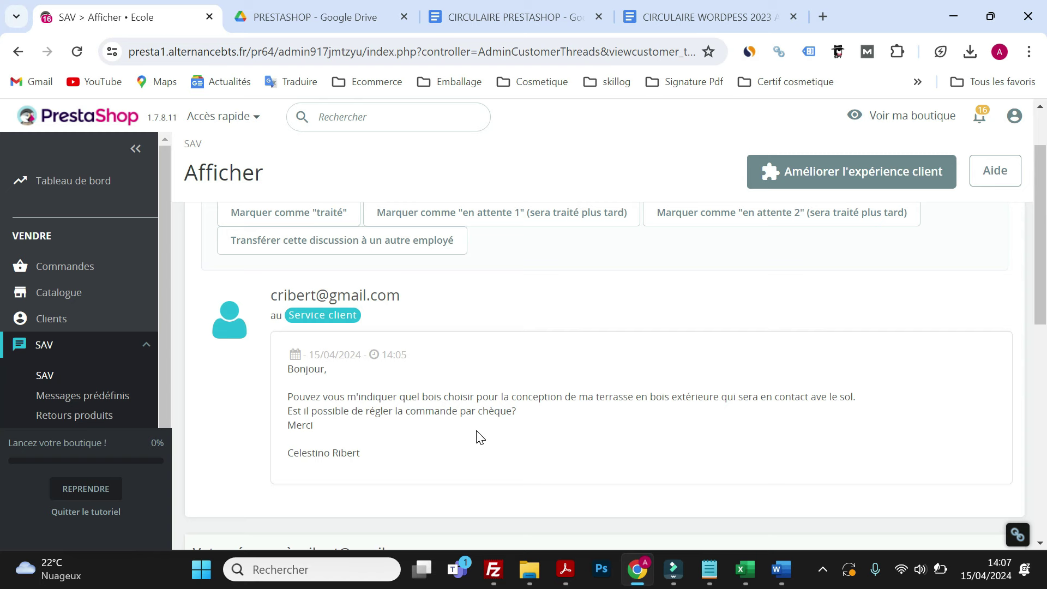
Step: Check Annexe 1 in the Acrobat PDF for the wood class suited to ground contact, and return to the PrestaShop thread
{"action": "left_click", "coordinate": [565, 570]}
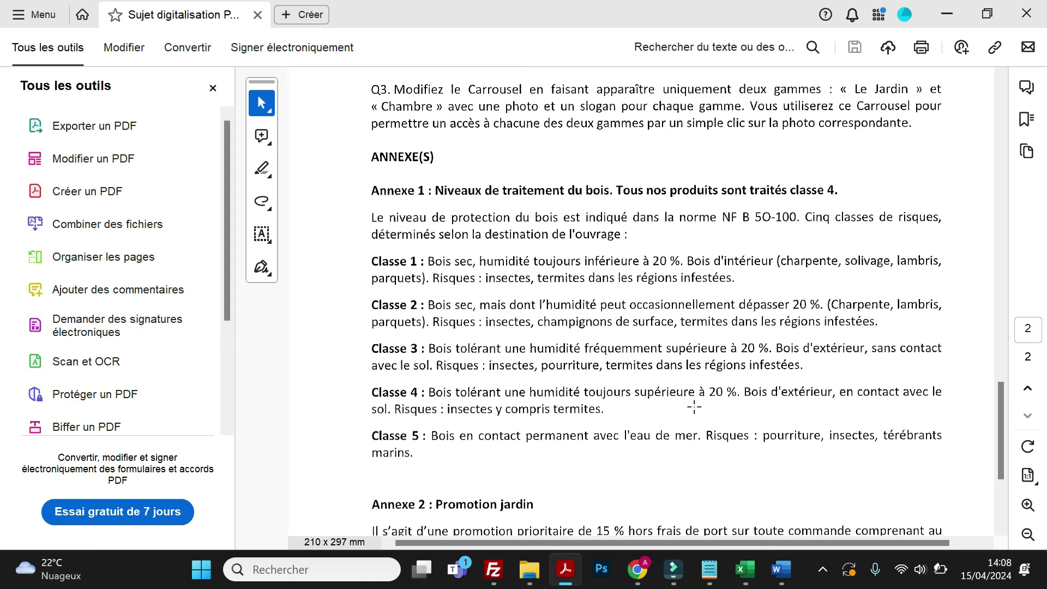
{"action": "left_click", "coordinate": [948, 16]}
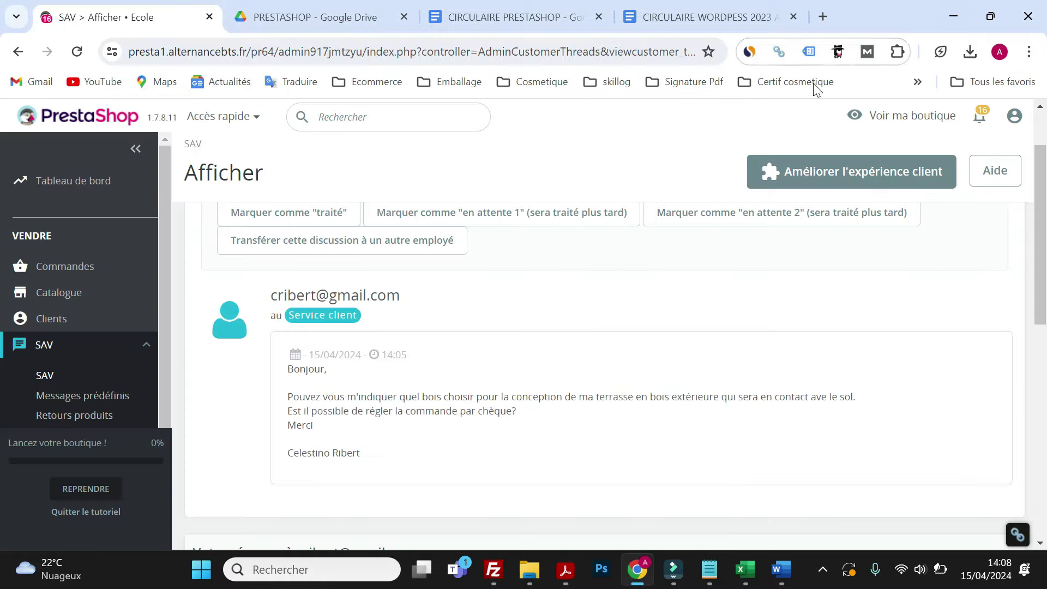
Step: Replace the default English reply text with the greeting 'Bonjour Mr' and the customer's surname, followed by a blank line
{"action": "scroll", "coordinate": [371, 437], "scroll_direction": "down", "scroll_amount": 8}
{"action": "scroll", "coordinate": [377, 431], "scroll_direction": "up", "scroll_amount": 3}
{"action": "mouse_move", "coordinate": [355, 301]}
{"action": "left_mouse_down"}
{"action": "mouse_move", "coordinate": [258, 268]}
{"action": "mouse_move", "coordinate": [353, 308]}
{"action": "left_mouse_up"}
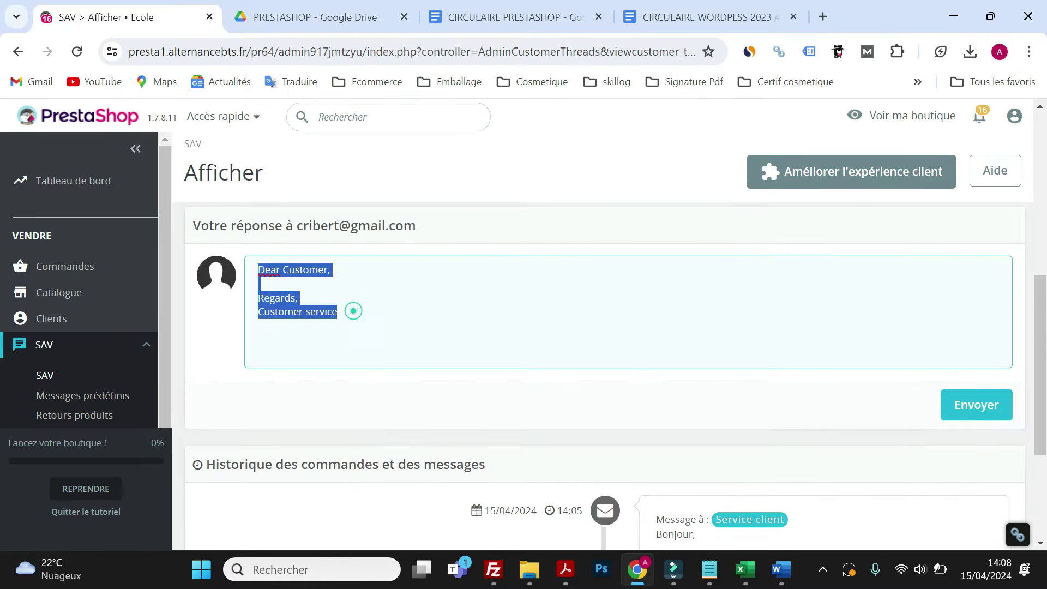
{"action": "type", "text": "Bonjo"}
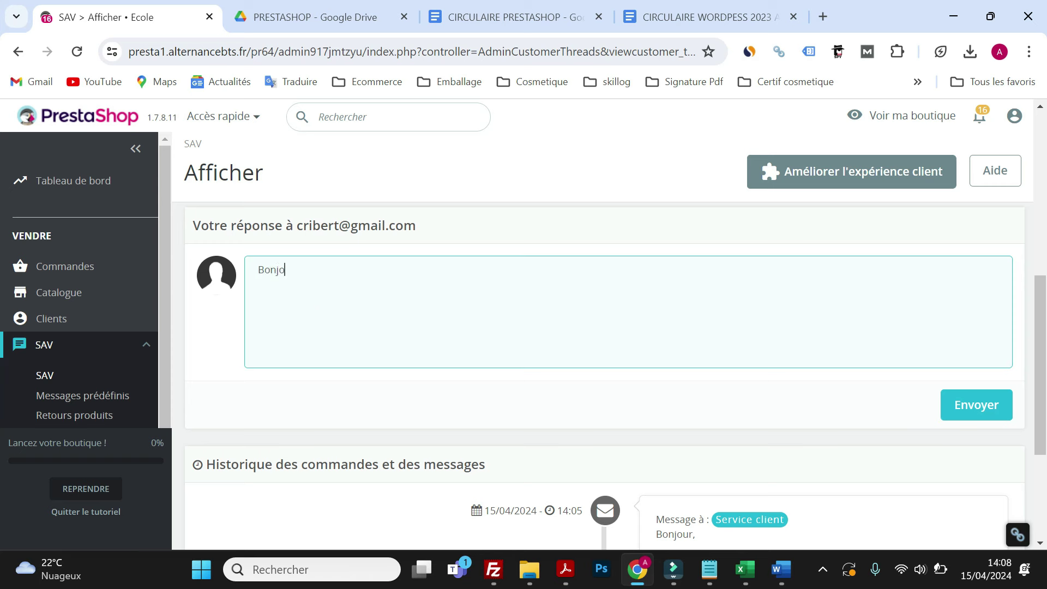
{"action": "type", "text": "ur Mr Ribert,"}
{"action": "key", "text": "Return"}
{"action": "key", "text": "Return"}
Step: Add the paragraph 'Tout d'abord je tiens a vous remercier de l'attention que vous portez à nos produits.' to the reply
{"action": "type", "text": "Tout d'abo"}
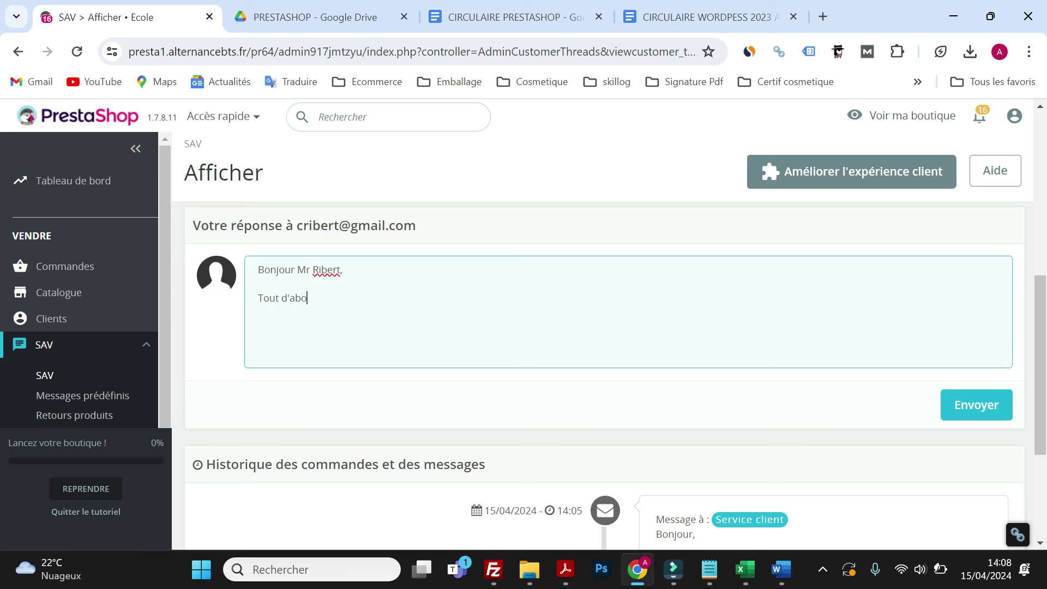
{"action": "type", "text": "rd je tiens a vous remercier"}
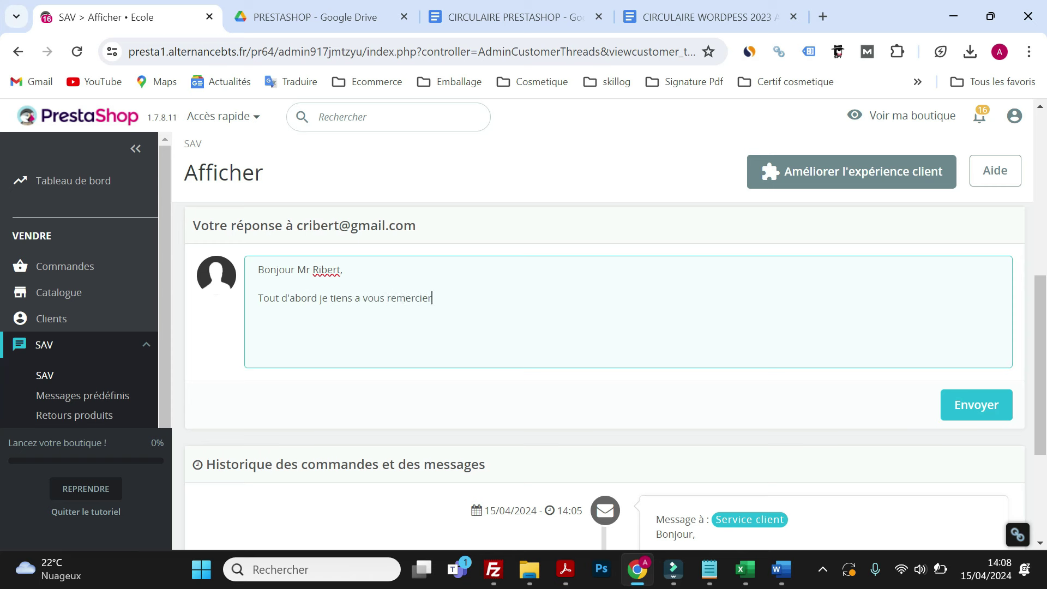
{"action": "type", "text": " de l'attention que vous portez à nos pro"}
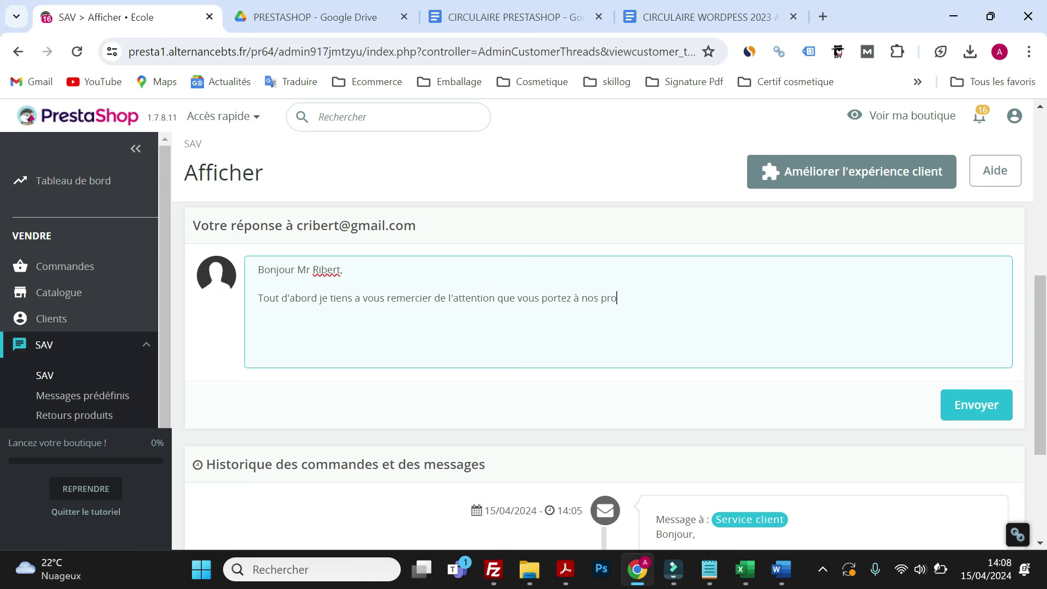
{"action": "type", "text": "duits"}
{"action": "key", "text": "Return"}
{"action": "key", "text": "Return"}
Step: Start a paragraph with 'Le bois adapté pour la conception de votre terrasse est le bois de classe 4', correcting the spelling of 'terrasse'
{"action": "type", "text": "Le bois"}
{"action": "type", "text": " pour l"}
{"action": "key", "text": "BackSpace"}
{"action": "key", "text": "BackSpace"}
{"action": "key", "text": "BackSpace"}
{"action": "key", "text": "BackSpace"}
{"action": "key", "text": "BackSpace"}
{"action": "key", "text": "BackSpace"}
{"action": "type", "text": "adapté pour la c"}
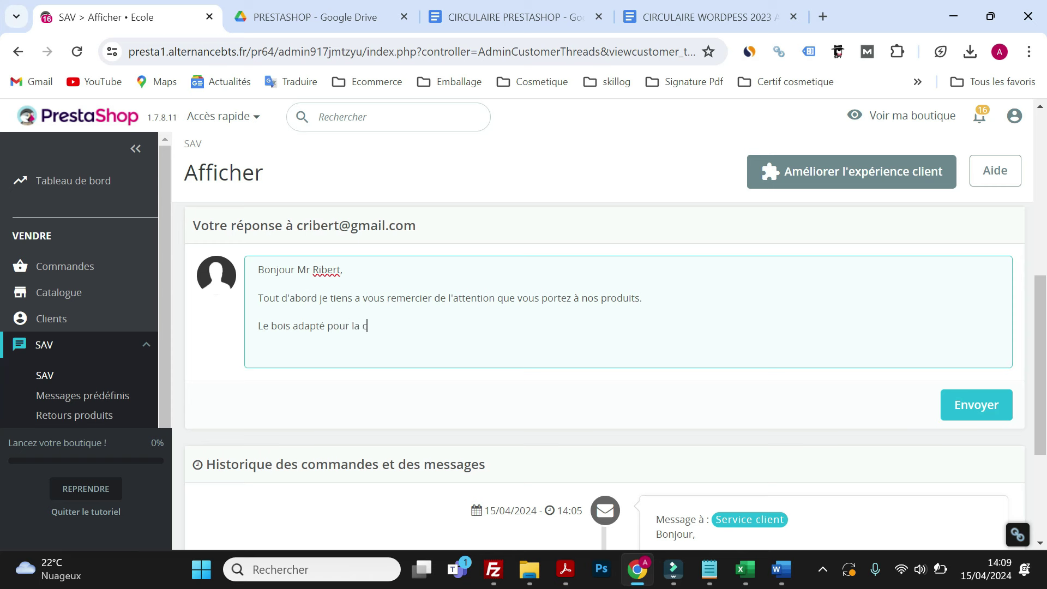
{"action": "type", "text": "onception de votre térrase"}
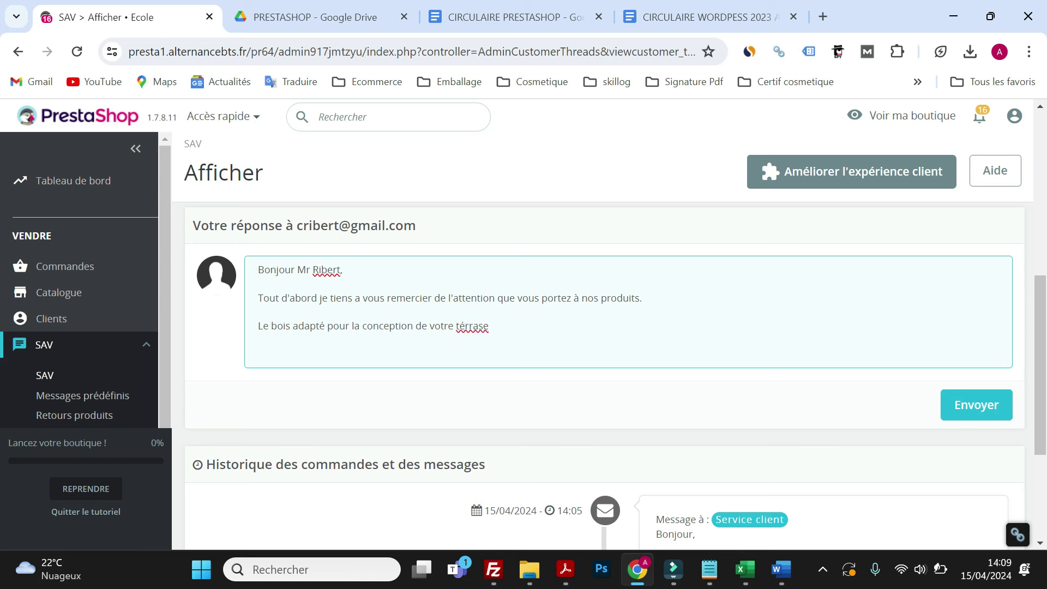
{"action": "right_click", "coordinate": [471, 327]}
{"action": "left_click", "coordinate": [532, 113]}
{"action": "type", "text": "se est le bois de classe 4 "}
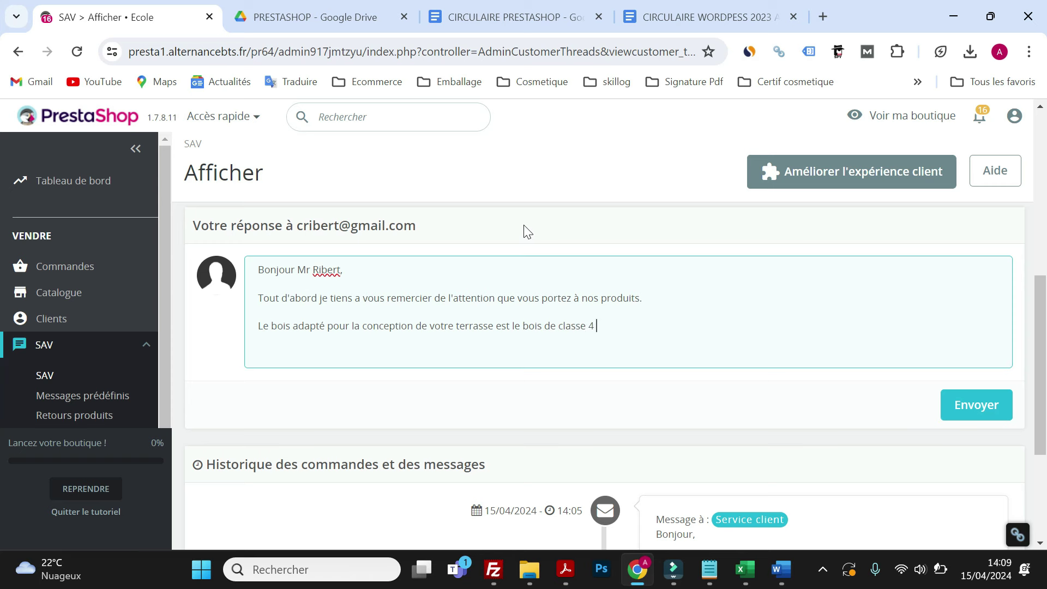
Step: Complete the wood sentence with 'qui résiste à l'humidité et il est également adapté au contact avec le sol.'
{"action": "type", "text": "qui résiste à l'humidité et est "}
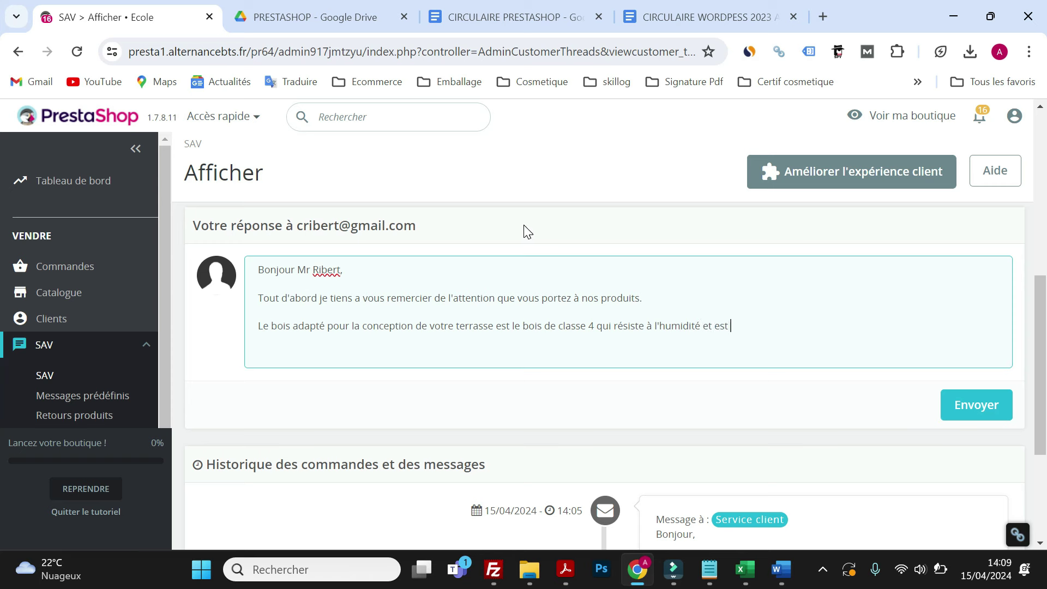
{"action": "type", "text": "éga"}
{"action": "left_click", "coordinate": [715, 326]}
{"action": "type", "text": "il est également adapté au "}
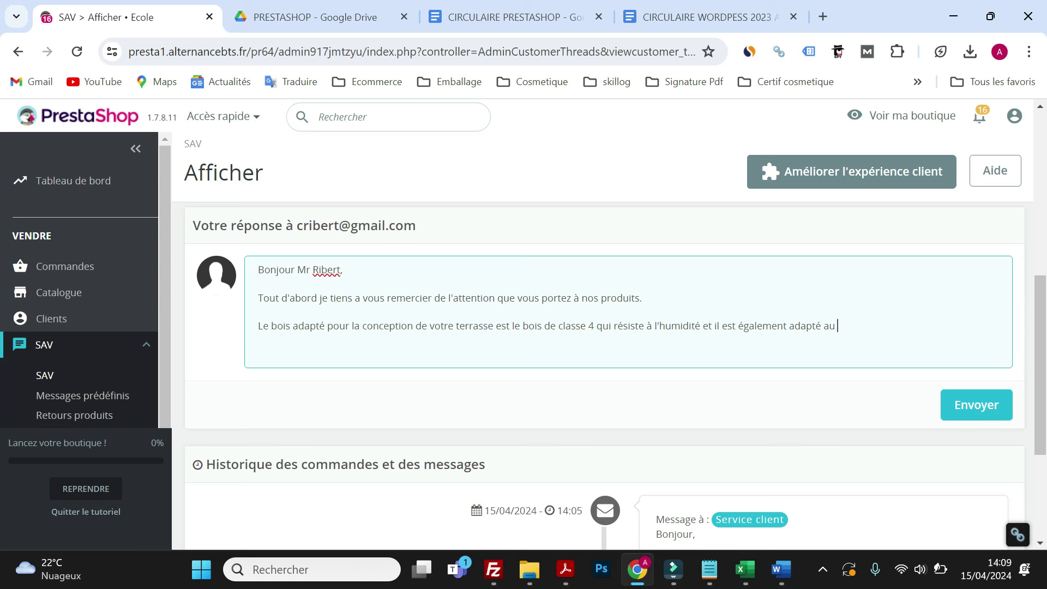
{"action": "type", "text": "contact avec le sol."}
{"action": "key", "text": "Return"}
{"action": "type", "text": "Vous"}
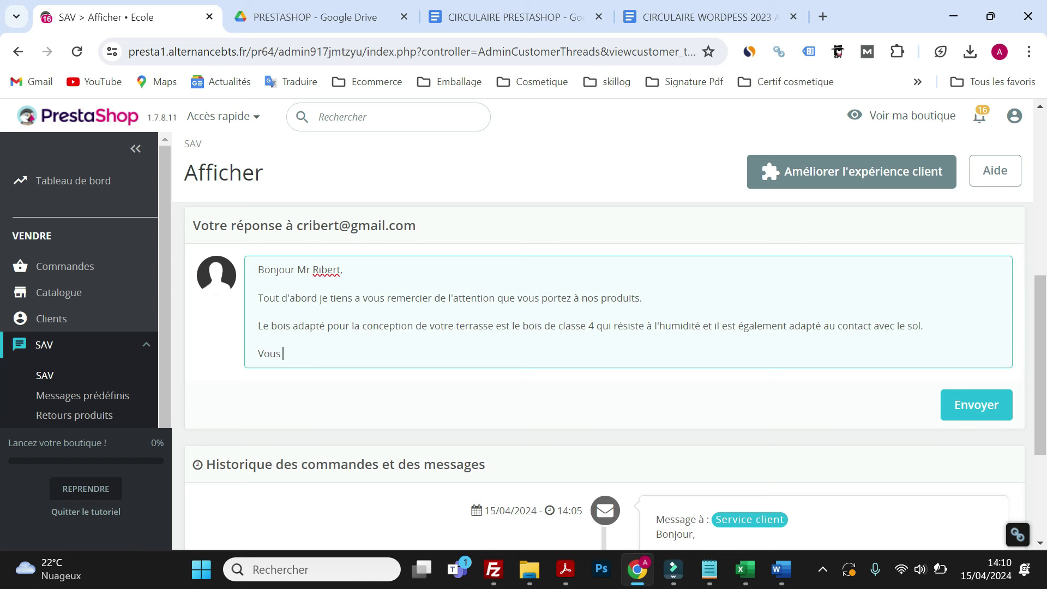
{"action": "key", "text": "BackSpace"}
{"action": "key", "text": "BackSpace"}
{"action": "key", "text": "BackSpace"}
{"action": "key", "text": "BackSpace"}
{"action": "key", "text": "BackSpace"}
Step: Write 'Nous acceptons le réglement par chèque il est proposé comme mode de paiement sur notre site web, votre commande' in the reply
{"action": "type", "text": "Nous acceptons le réglement pa"}
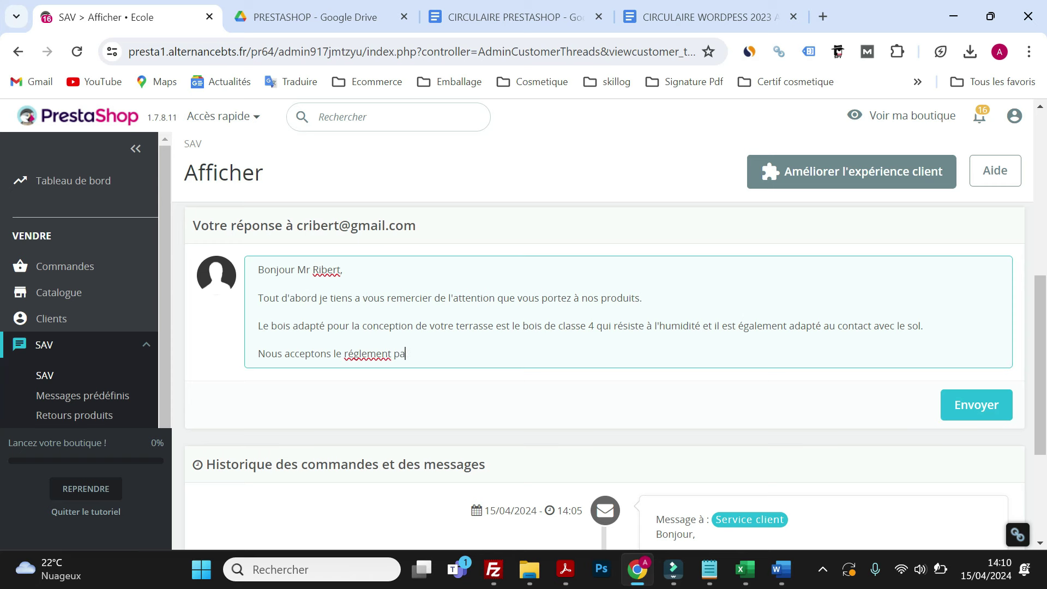
{"action": "type", "text": "r chèque il est proposé comm"}
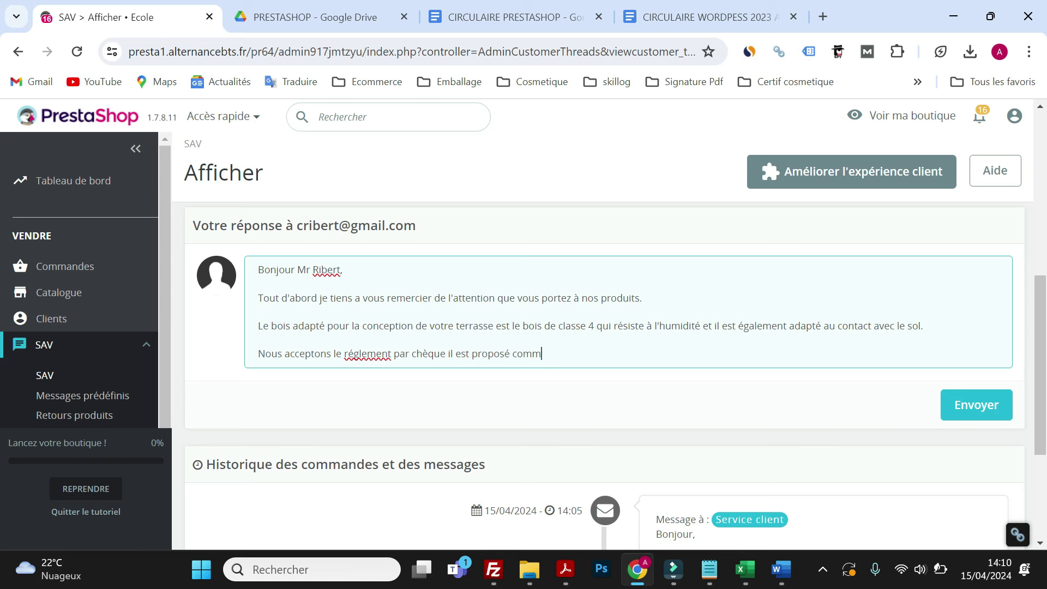
{"action": "type", "text": "e mode de paiement sur n"}
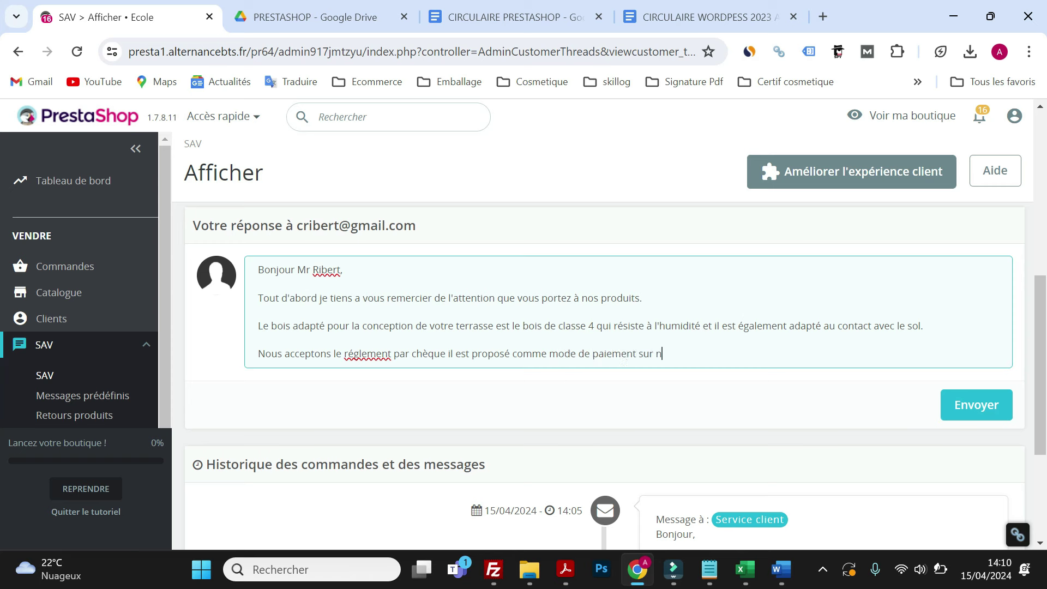
{"action": "type", "text": "otre site web, votre comman"}
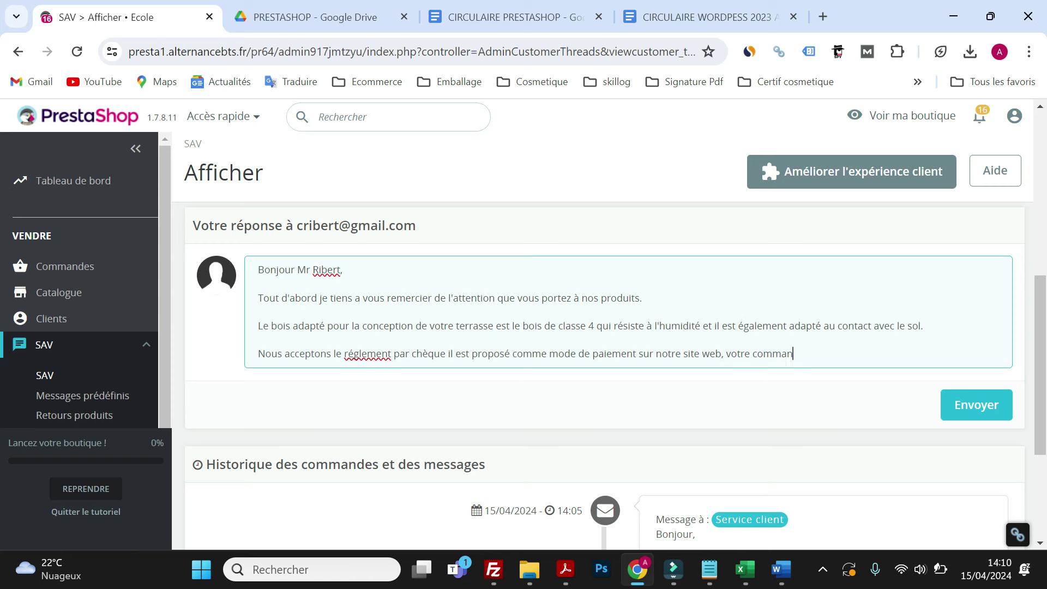
{"action": "type", "text": "de"}
Step: Insert 'avec ce mode de paiement' before 'votre commande' and end the sentence with 'est envoyé une fois le chèque recu et encaissé.'
{"action": "left_click", "coordinate": [727, 354]}
{"action": "type", "text": "av"}
{"action": "key", "text": "BackSpace"}
{"action": "type", "text": "ec ce mode de paiem"}
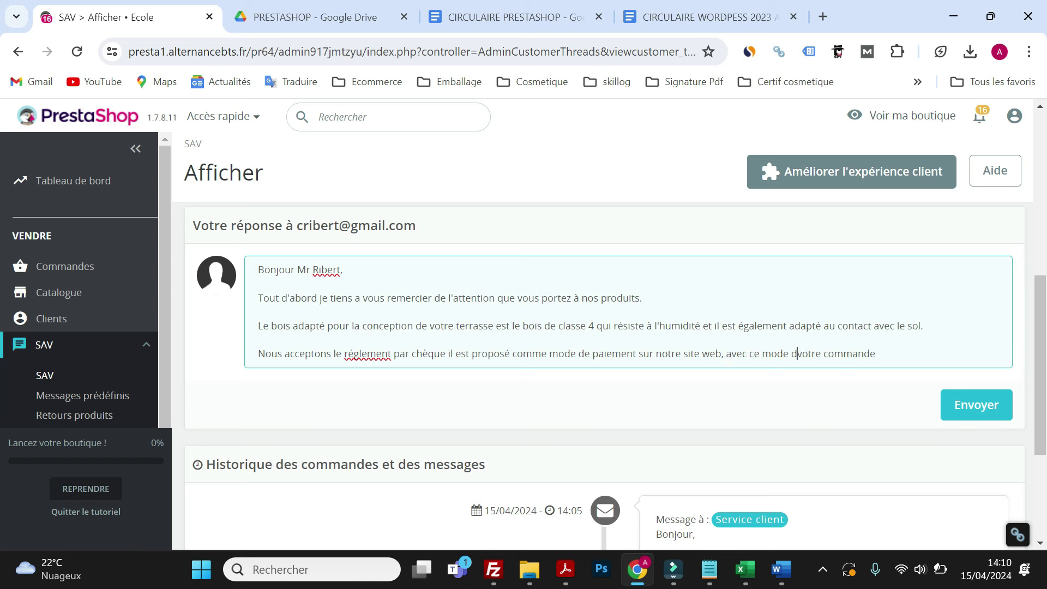
{"action": "type", "text": "ent"}
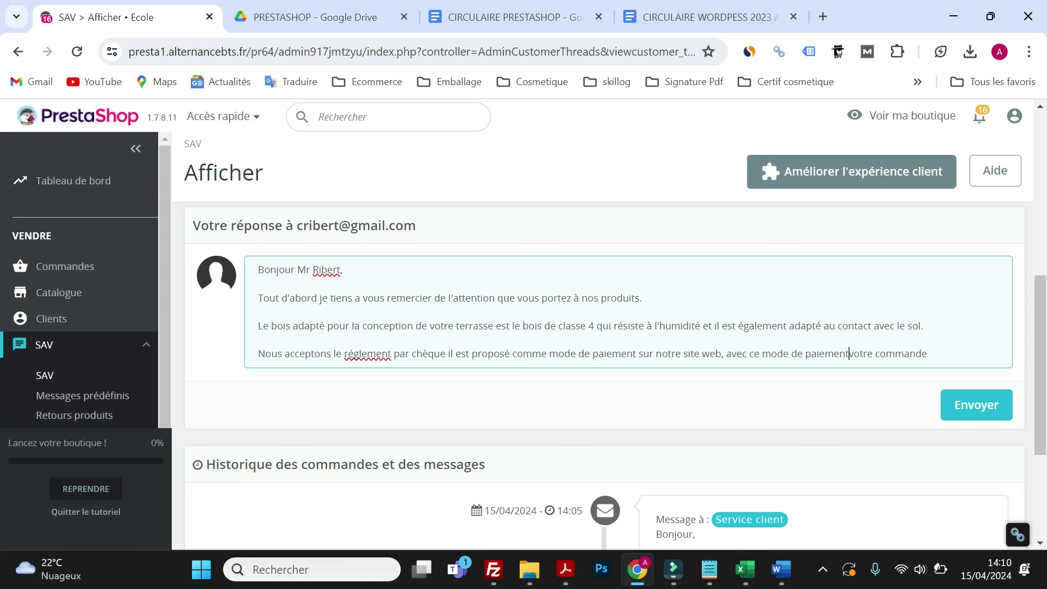
{"action": "key", "text": "End"}
{"action": "type", "text": "est envoyé une fois le chèqu"}
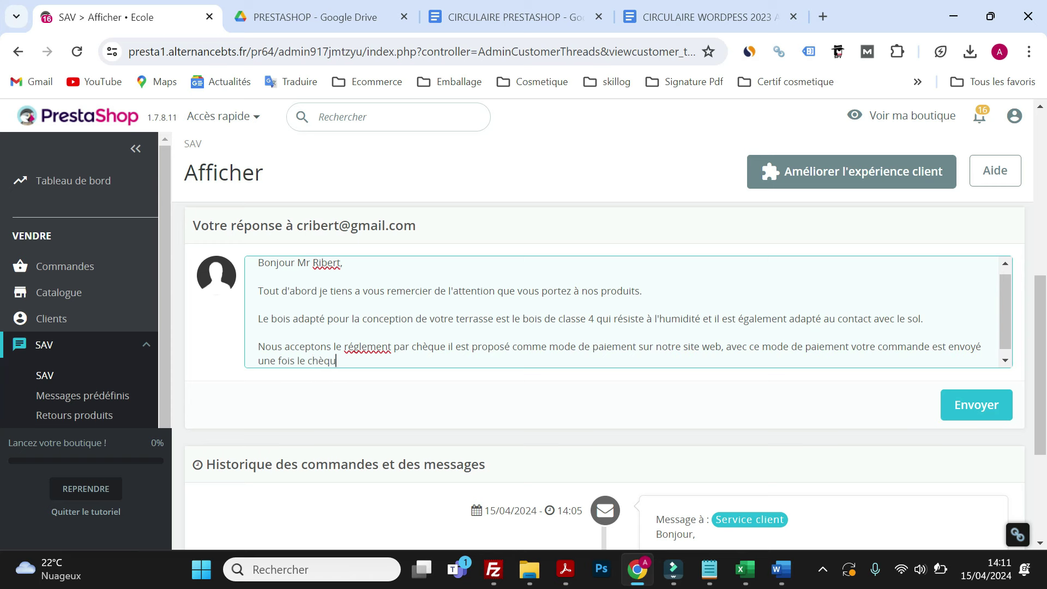
{"action": "type", "text": "e recu et encaissé."}
Step: Correct the misspelled words in the cheque payment paragraph to 'règlement' and 'reçu'
{"action": "right_click", "coordinate": [381, 346]}
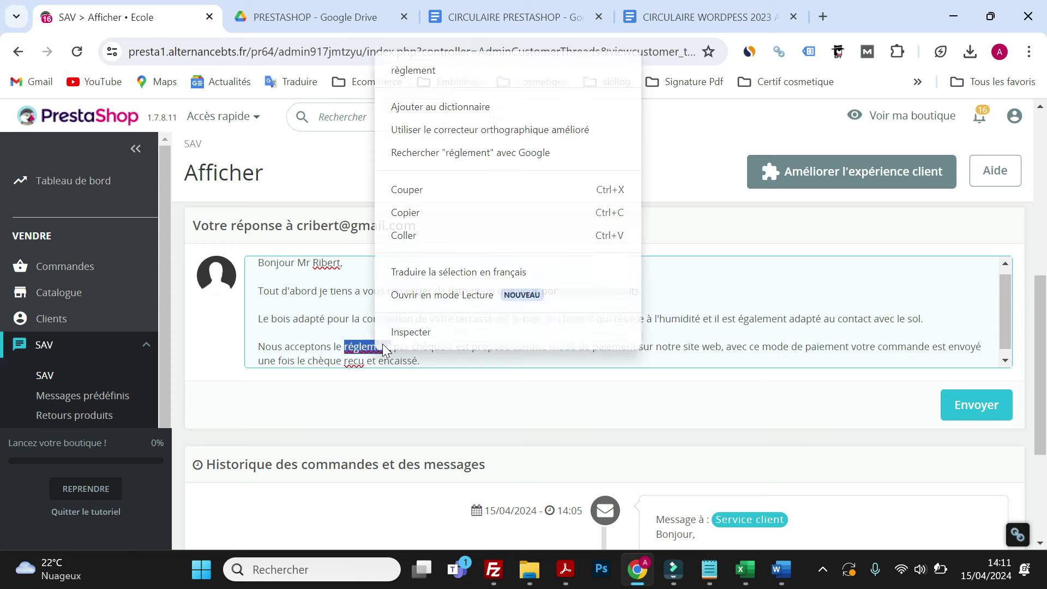
{"action": "left_click", "coordinate": [423, 69]}
{"action": "right_click", "coordinate": [356, 362]}
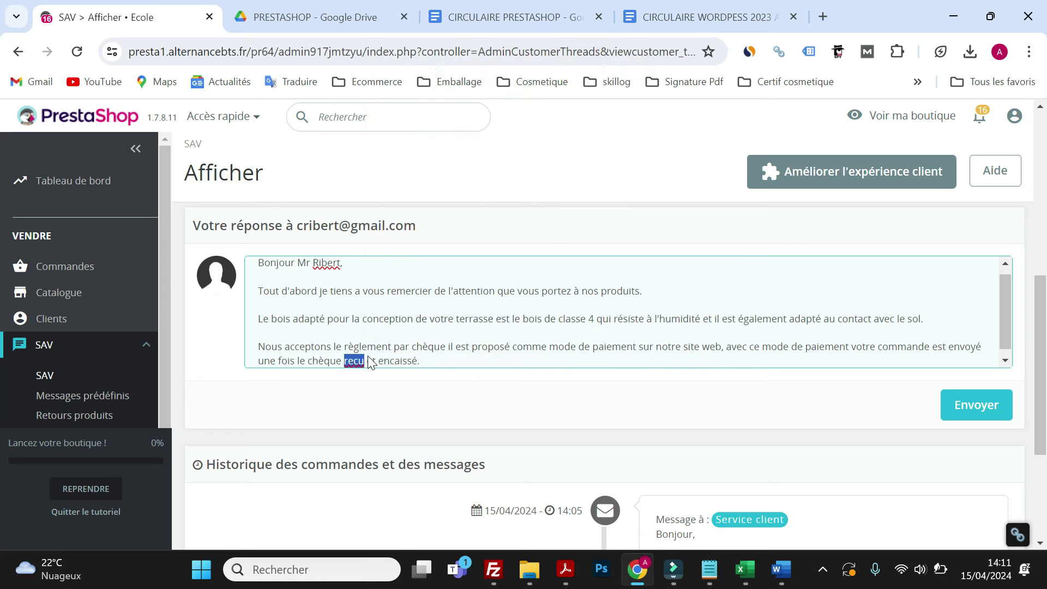
{"action": "left_click", "coordinate": [385, 70]}
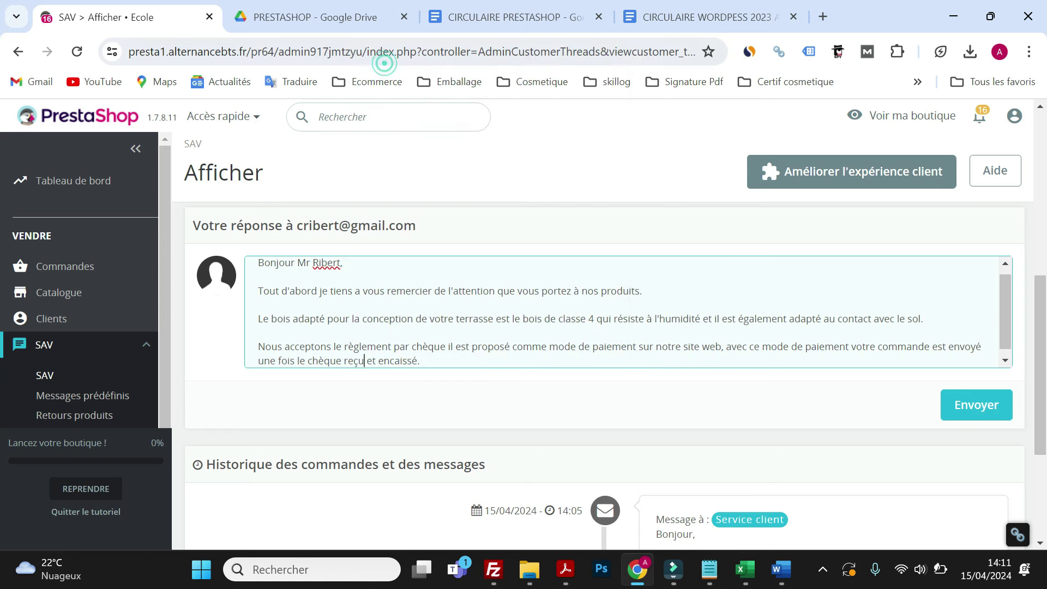
Step: Add a new paragraph reading 'N'hésitez pas à tevenir vers moi si vous avez la moindre question.'
{"action": "left_click", "coordinate": [451, 357]}
{"action": "key", "text": "Return"}
{"action": "key", "text": "Return"}
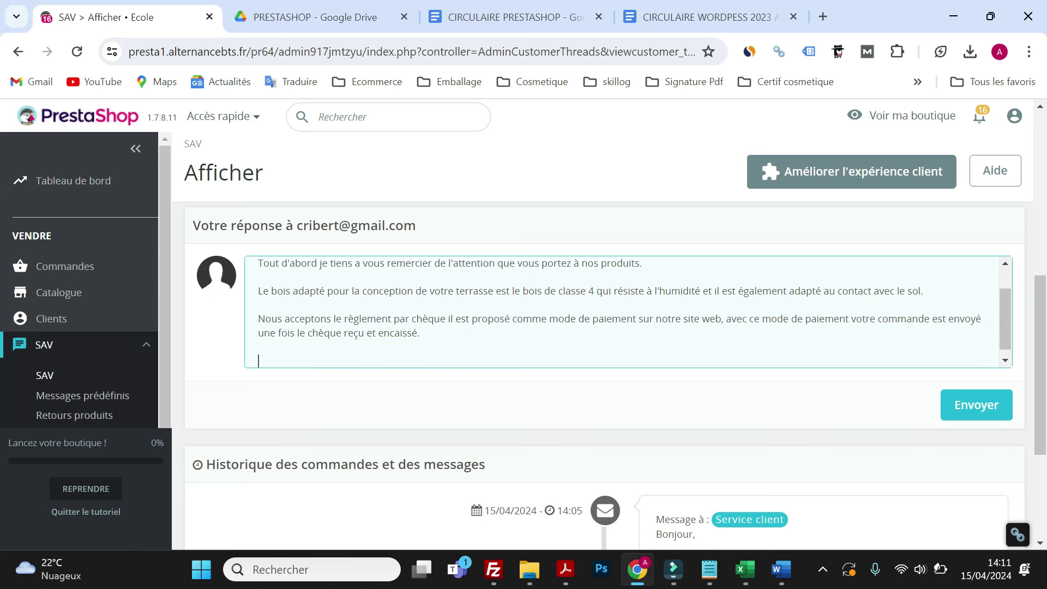
{"action": "type", "text": "N"}
{"action": "type", "text": "'h"}
{"action": "type", "text": "és"}
{"action": "type", "text": "itez ^p"}
{"action": "type", "text": "a à"}
{"action": "key", "text": "BackSpace"}
{"action": "key", "text": "BackSpace"}
{"action": "key", "text": "BackSpace"}
{"action": "key", "text": "BackSpace"}
{"action": "key", "text": "BackSpace"}
{"action": "type", "text": "pas à tevenir vers moi s"}
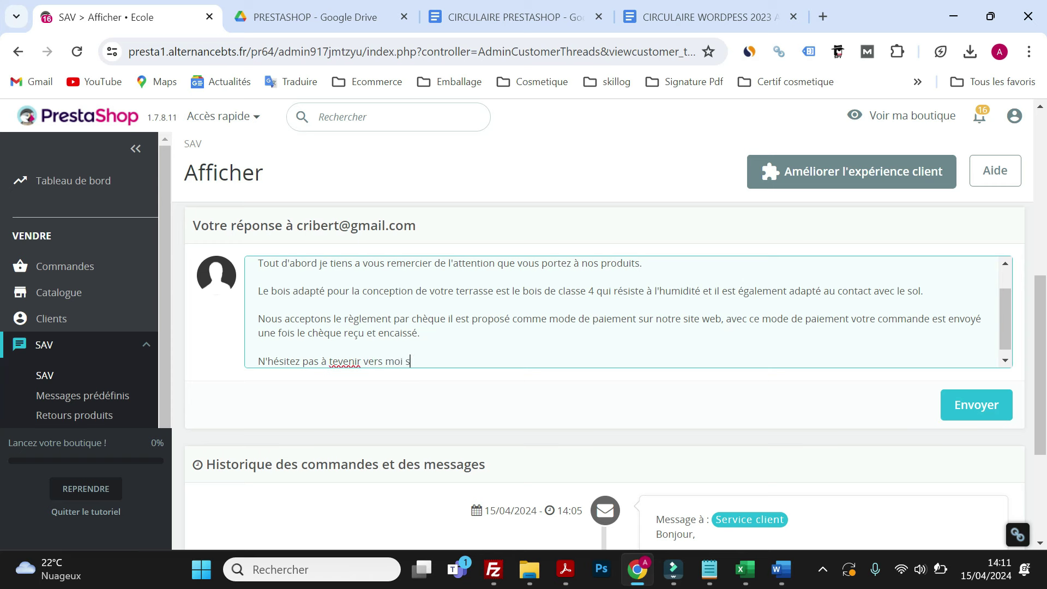
{"action": "type", "text": "i vous avez la moindre question."}
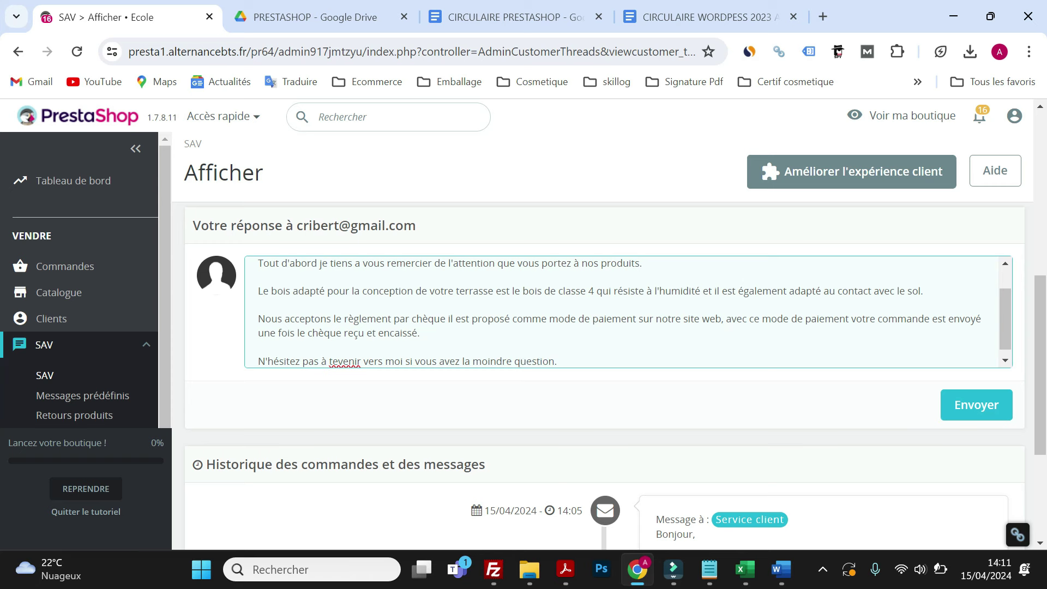
Step: Close the reply with 'Bonne Journée.' and 'Cordialement.' as separate paragraphs
{"action": "key", "text": "Return"}
{"action": "key", "text": "Return"}
{"action": "type", "text": "Bonj"}
{"action": "key", "text": "BackSpace"}
{"action": "key", "text": "BackSpace"}
{"action": "key", "text": "BackSpace"}
{"action": "key", "text": "BackSpace"}
{"action": "type", "text": "Bonne "}
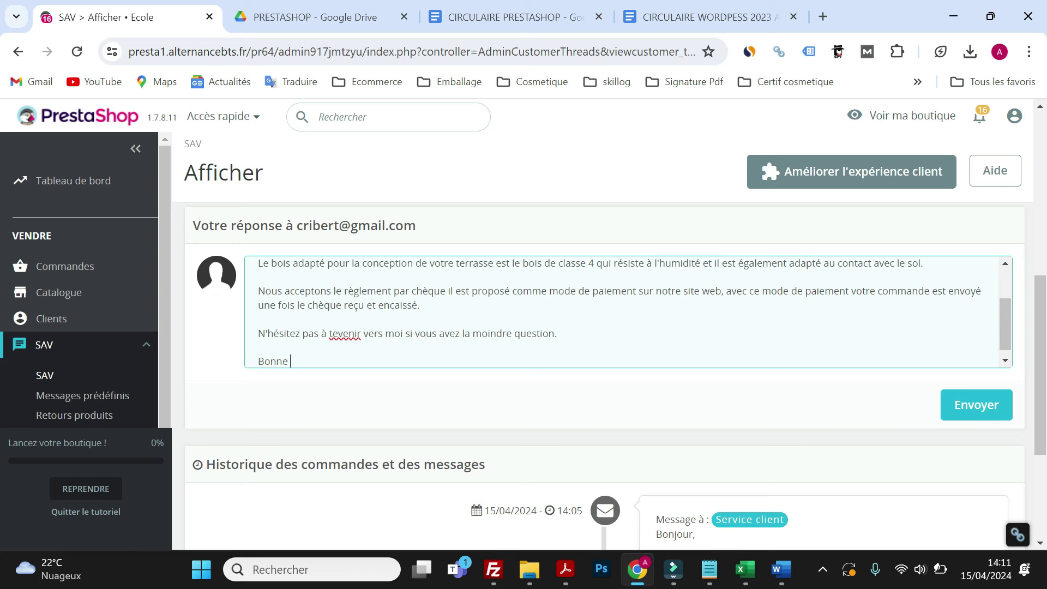
{"action": "type", "text": "Jo"}
{"action": "key", "text": "BackSpace"}
{"action": "key", "text": "BackSpace"}
{"action": "type", "text": "Journée."}
{"action": "key", "text": "Return"}
{"action": "key", "text": "Return"}
{"action": "type", "text": "Cordialement"}
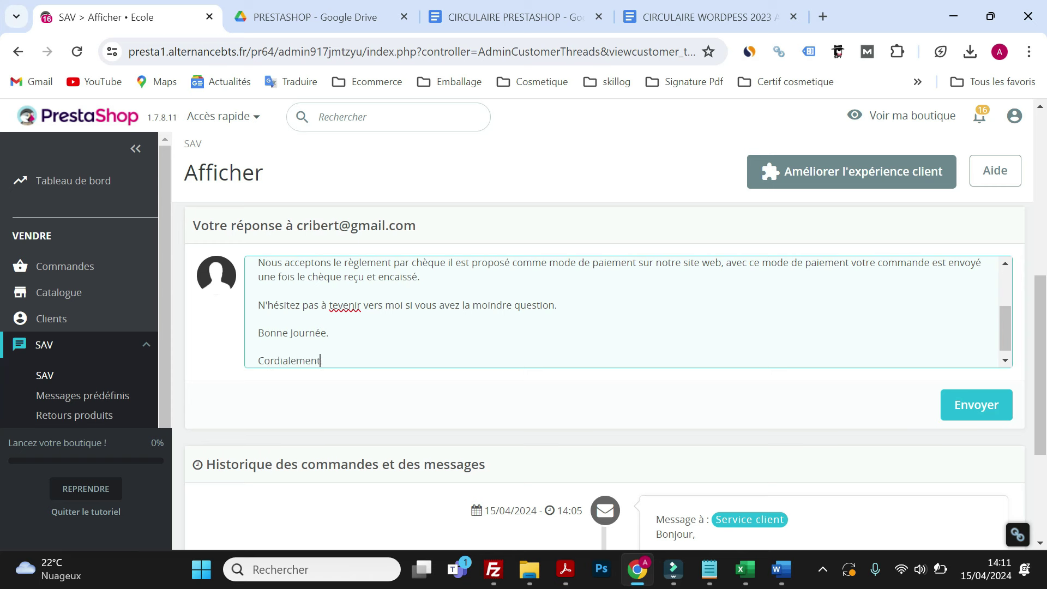
{"action": "type", "text": "."}
Step: Correct the misspelled 'tevenir' to 'revenir' in the reply
{"action": "right_click", "coordinate": [336, 306]}
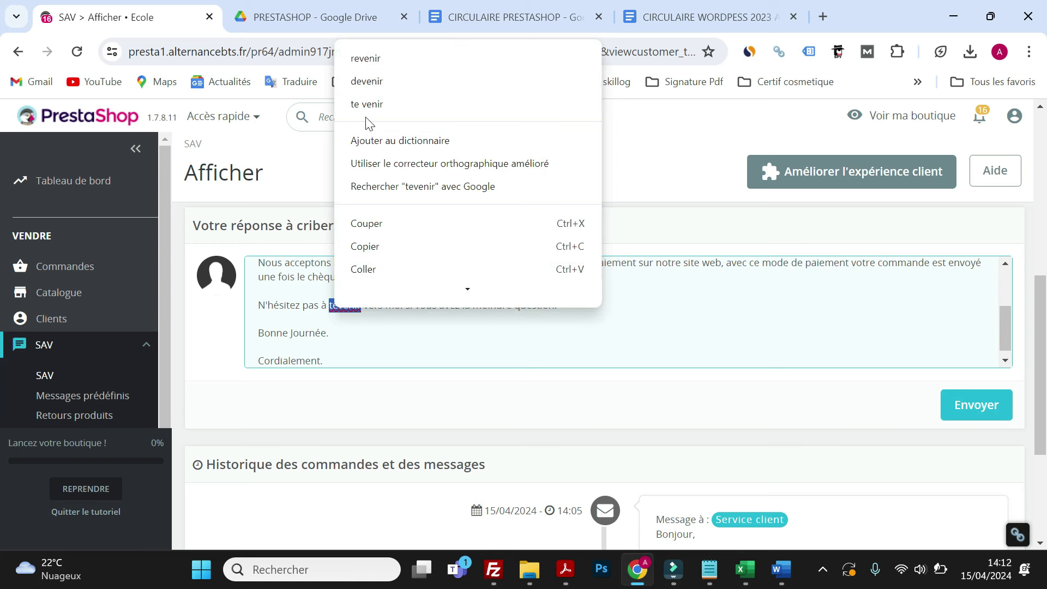
{"action": "left_click", "coordinate": [366, 58]}
{"action": "key", "text": "ctrl+Home"}
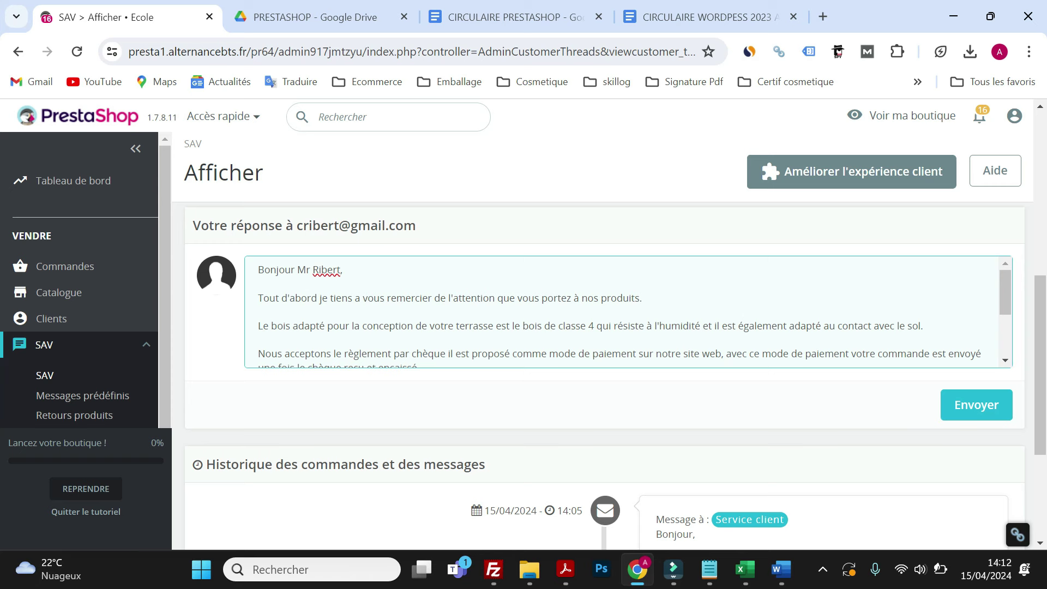
Step: Proofread the reply, change 'envoyé' to 'envoyée' in the cheque payment paragraph, and send it to the visitor
{"action": "scroll", "coordinate": [628, 312], "scroll_direction": "down", "scroll_amount": 2}
{"action": "scroll", "coordinate": [629, 312], "scroll_direction": "up", "scroll_amount": 2}
{"action": "scroll", "coordinate": [629, 312], "scroll_direction": "down", "scroll_amount": 3}
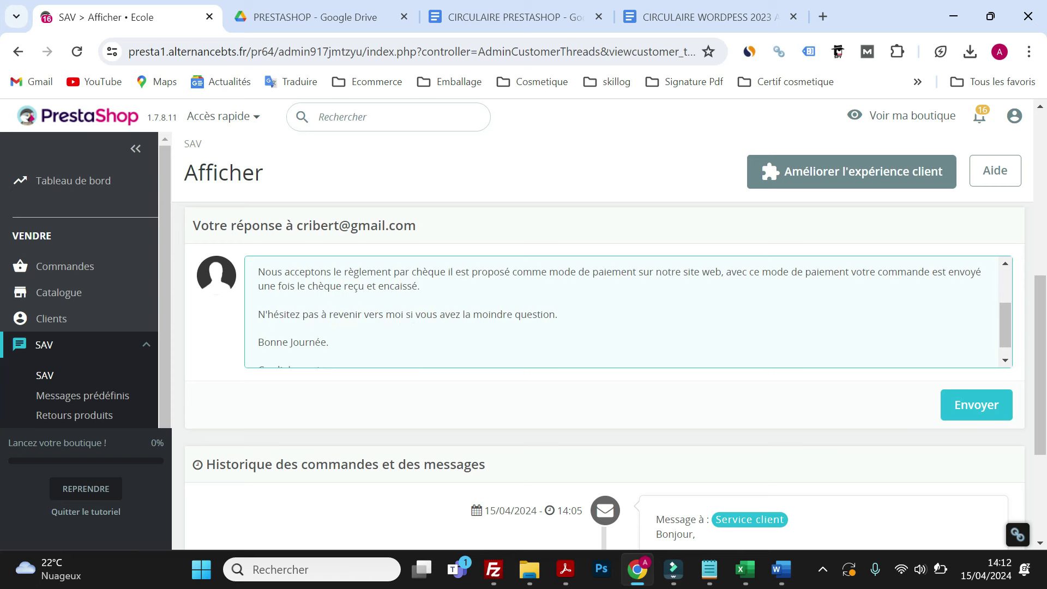
{"action": "left_click", "coordinate": [362, 314]}
{"action": "type", "text": "e"}
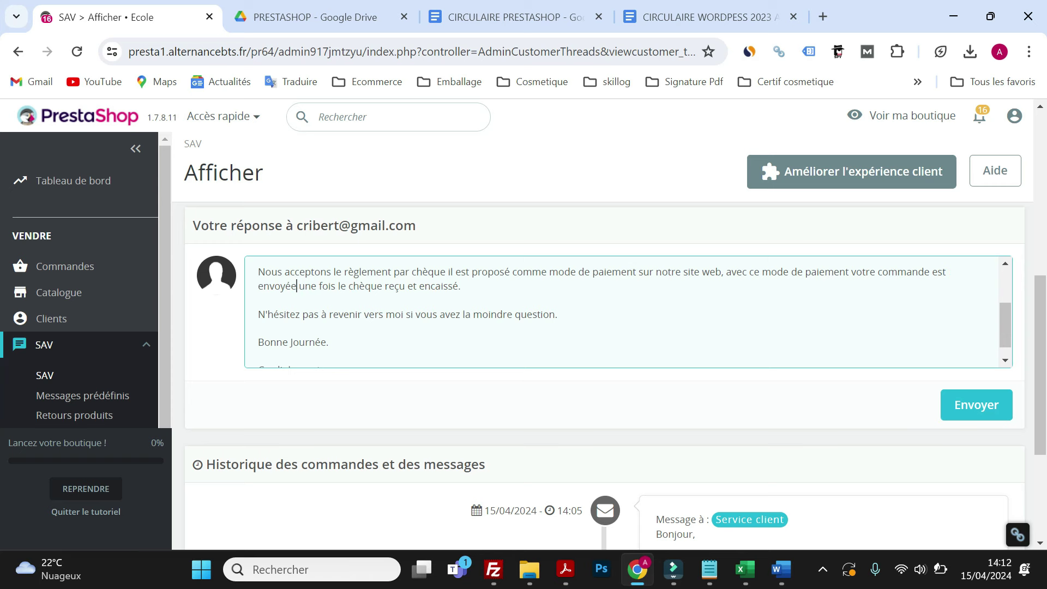
{"action": "scroll", "coordinate": [654, 338], "scroll_direction": "down", "scroll_amount": 1}
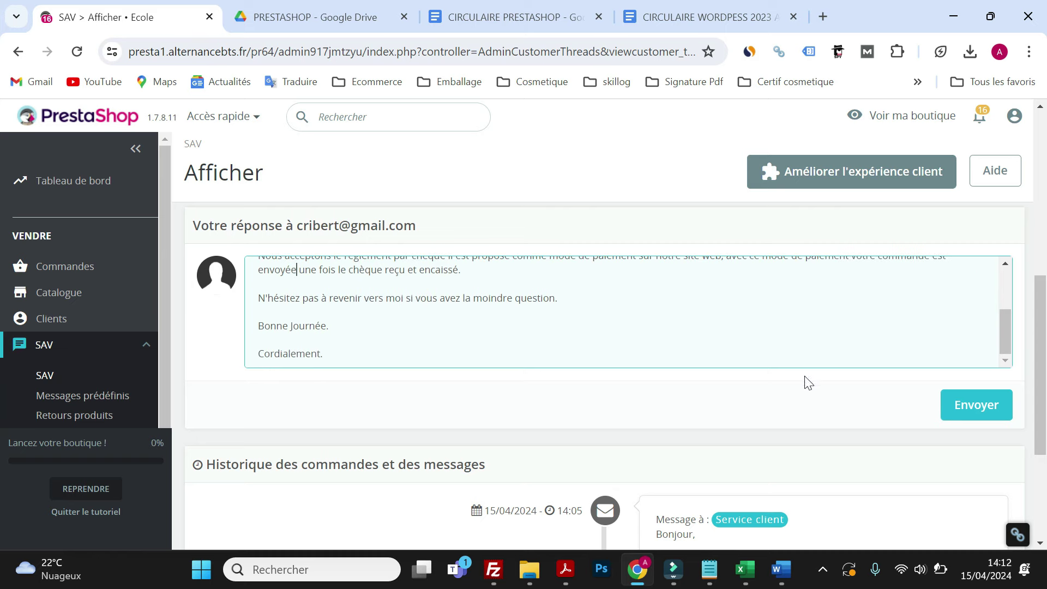
{"action": "left_click", "coordinate": [988, 408]}
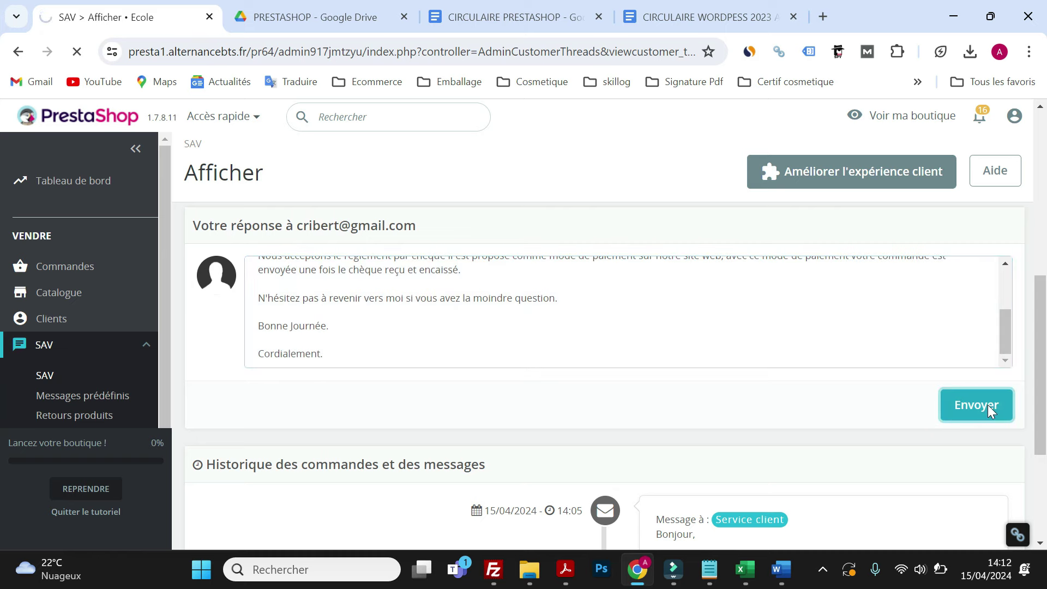
Step: Switch to the assignment PDF and read question 2 and the garden promotion terms in Annexe 2
{"action": "left_click", "coordinate": [566, 571]}
{"action": "scroll", "coordinate": [524, 352], "scroll_direction": "up", "scroll_amount": 4}
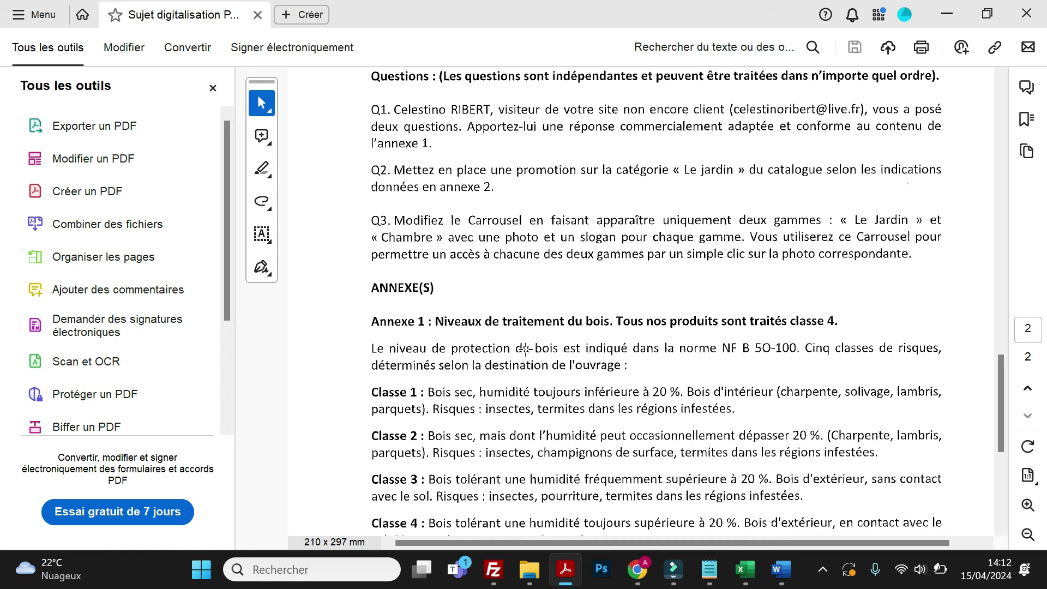
{"action": "scroll", "coordinate": [525, 349], "scroll_direction": "down", "scroll_amount": 10}
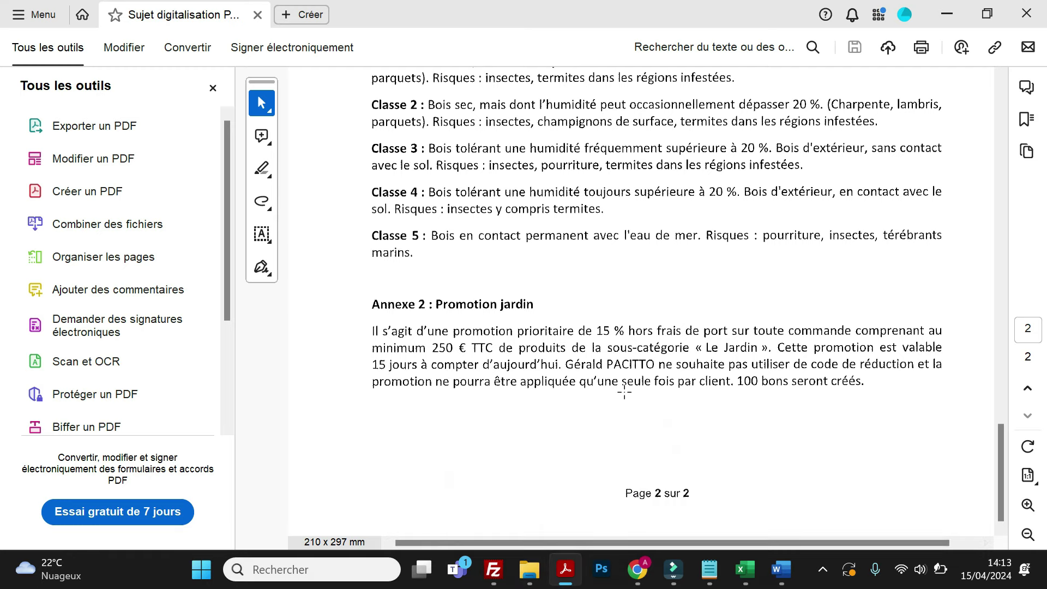
Step: Return to PrestaShop in the browser and start a new cart rule in the catalogue's discounts
{"action": "left_click", "coordinate": [647, 573]}
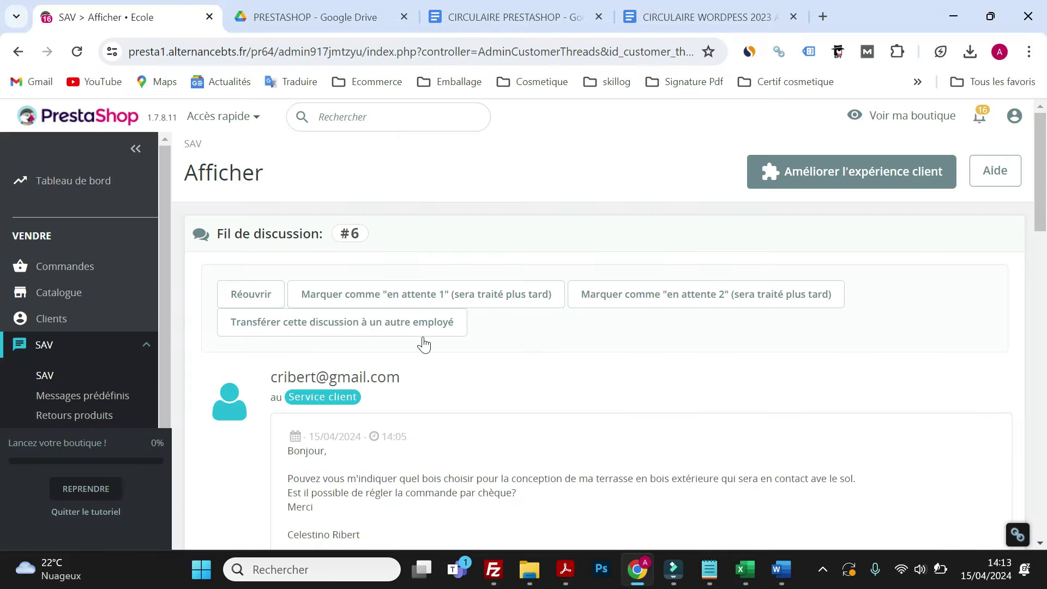
{"action": "left_click", "coordinate": [107, 352]}
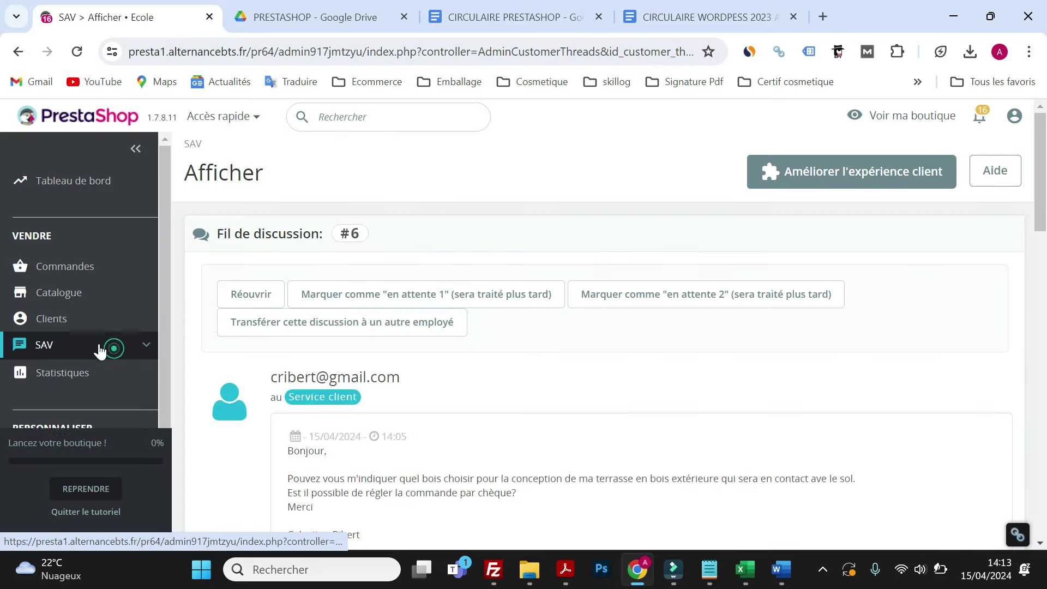
{"action": "left_click", "coordinate": [113, 304]}
{"action": "scroll", "coordinate": [111, 308], "scroll_direction": "down", "scroll_amount": 3}
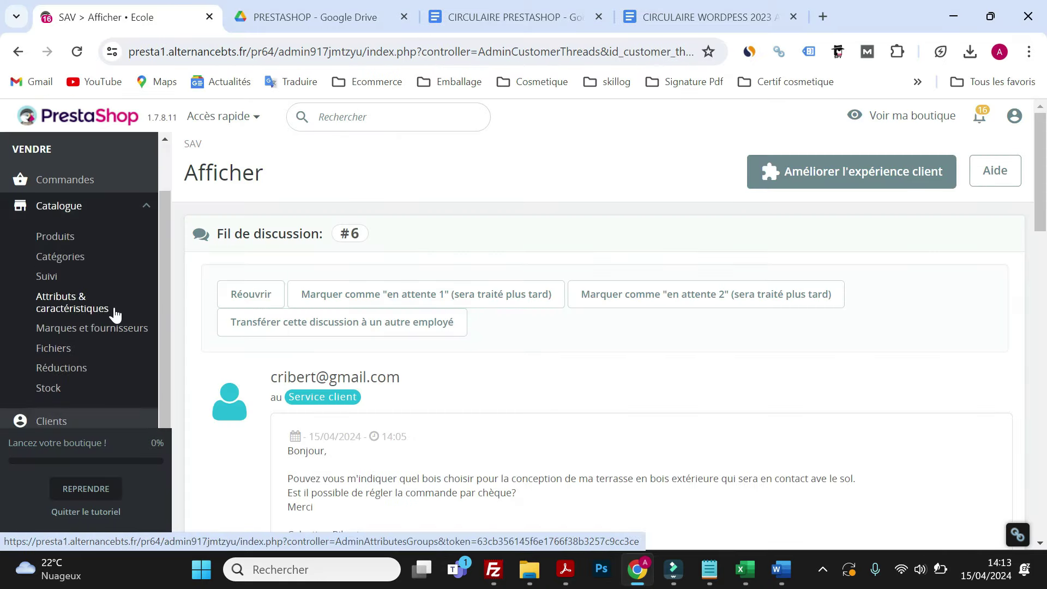
{"action": "left_click", "coordinate": [87, 302]}
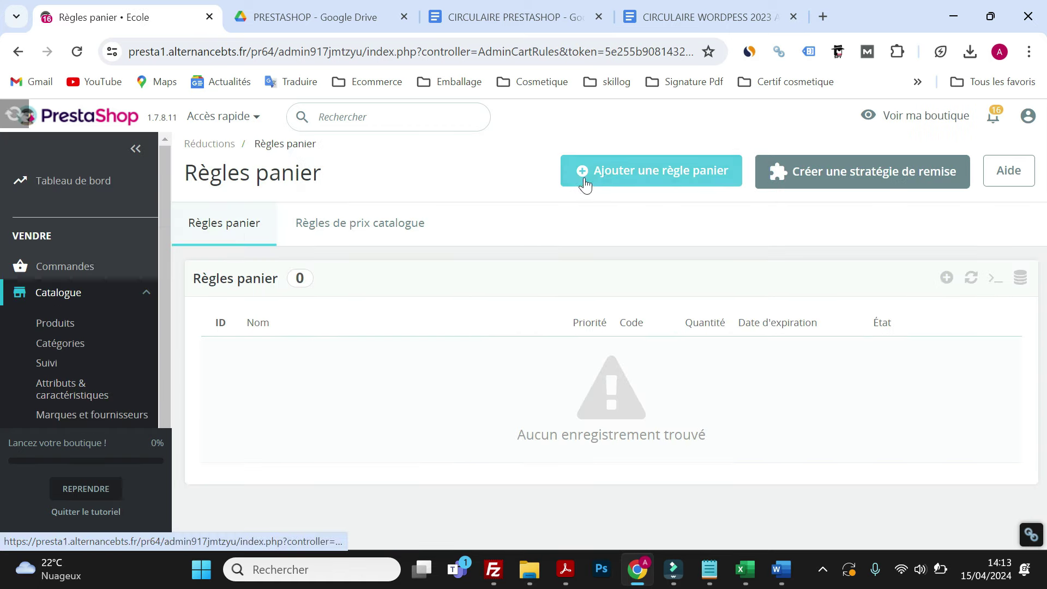
{"action": "left_click", "coordinate": [605, 180]}
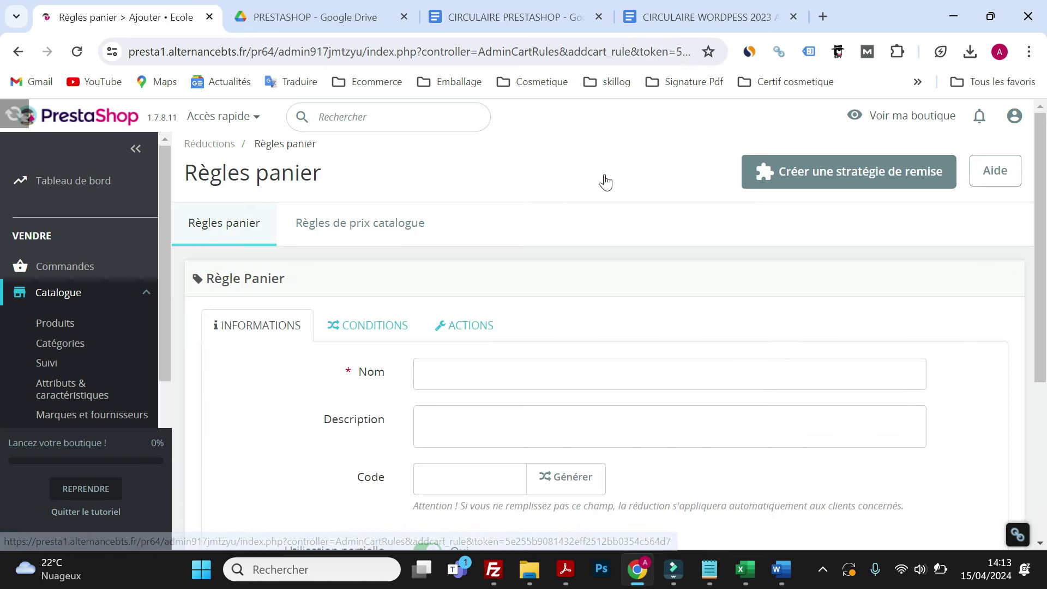
Step: Name the cart rule 'Jardin 15' after checking the promotion brief in the PDF
{"action": "left_click", "coordinate": [423, 376]}
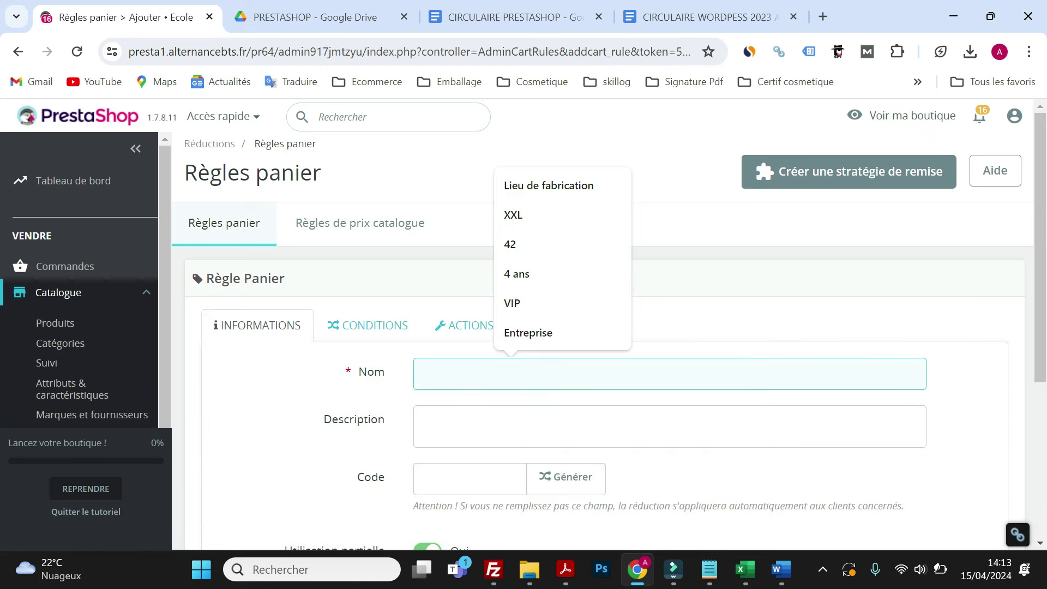
{"action": "left_click", "coordinate": [566, 572]}
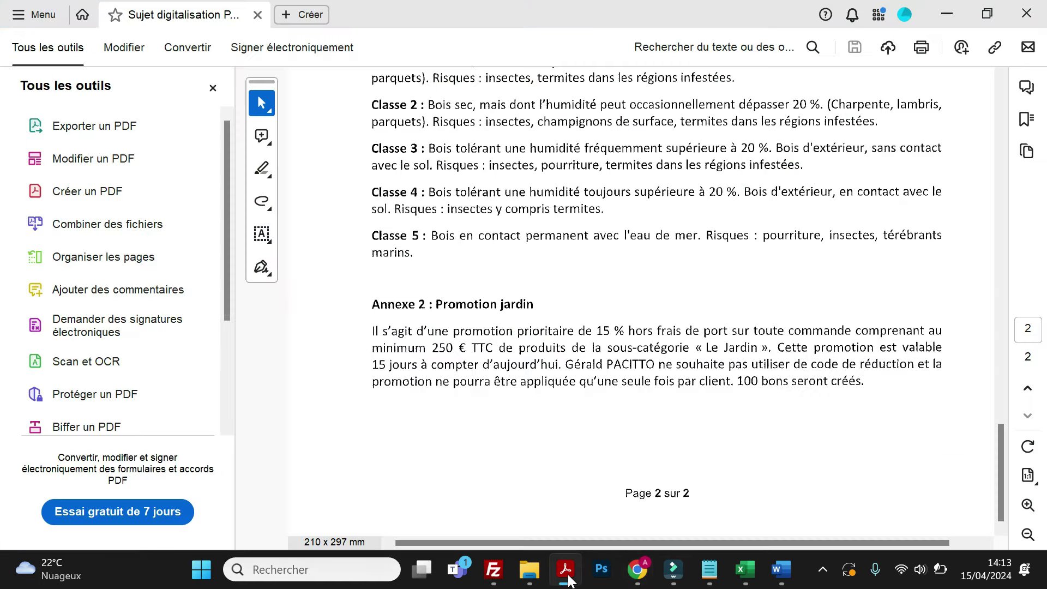
{"action": "left_click", "coordinate": [567, 573]}
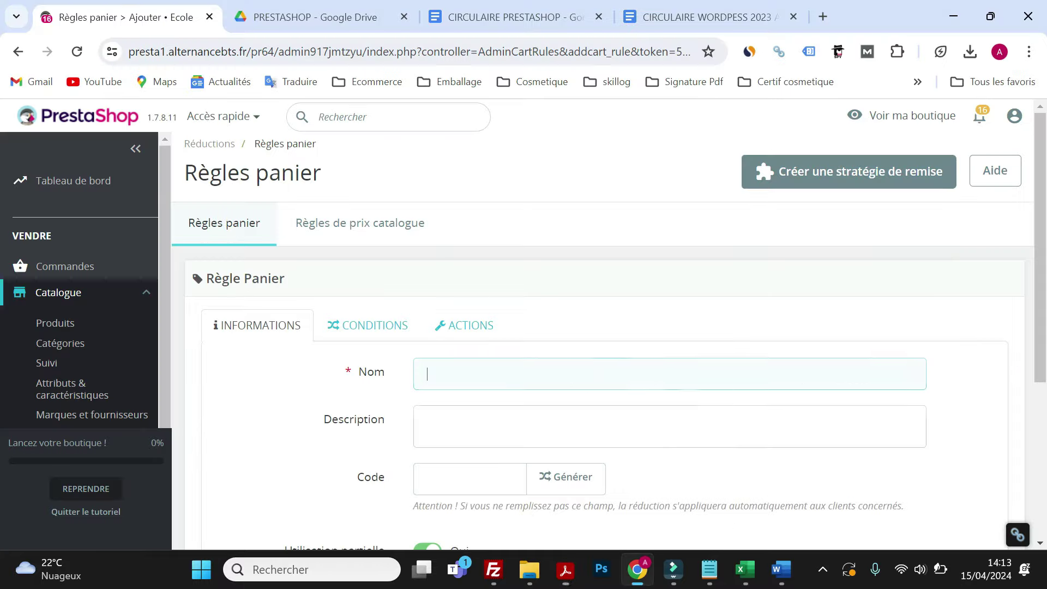
{"action": "type", "text": "Jardin 15"}
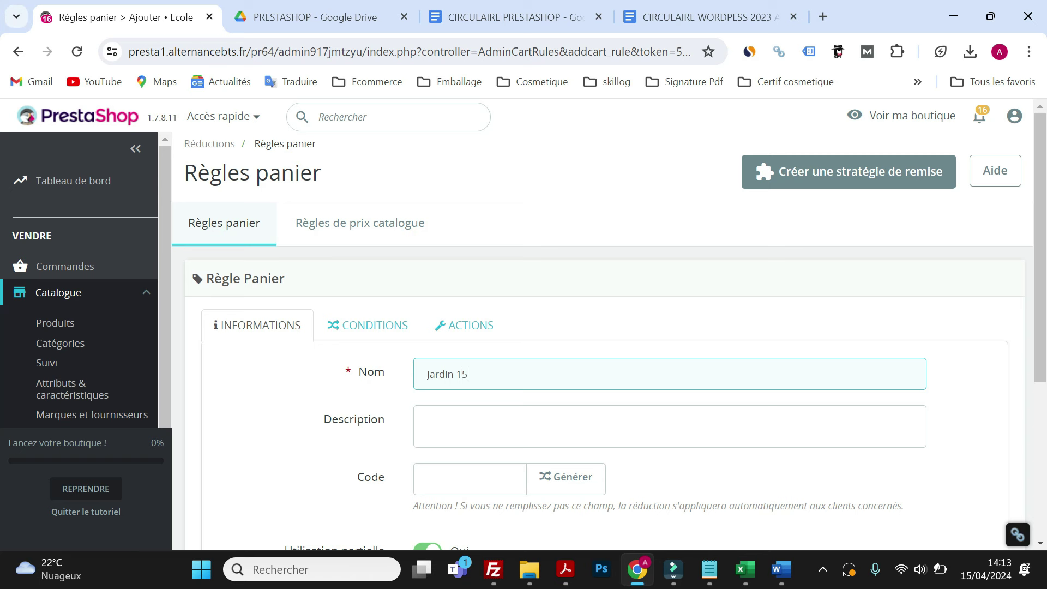
Step: Enter the description 'Bon de reduction offrant 15% de reduction à partir de 250 EUR d'achat sur la catégorie le jardin'
{"action": "left_click", "coordinate": [423, 423]}
{"action": "type", "text": "o"}
{"action": "key", "text": "BackSpace"}
{"action": "type", "text": "Bon de reduction offrant"}
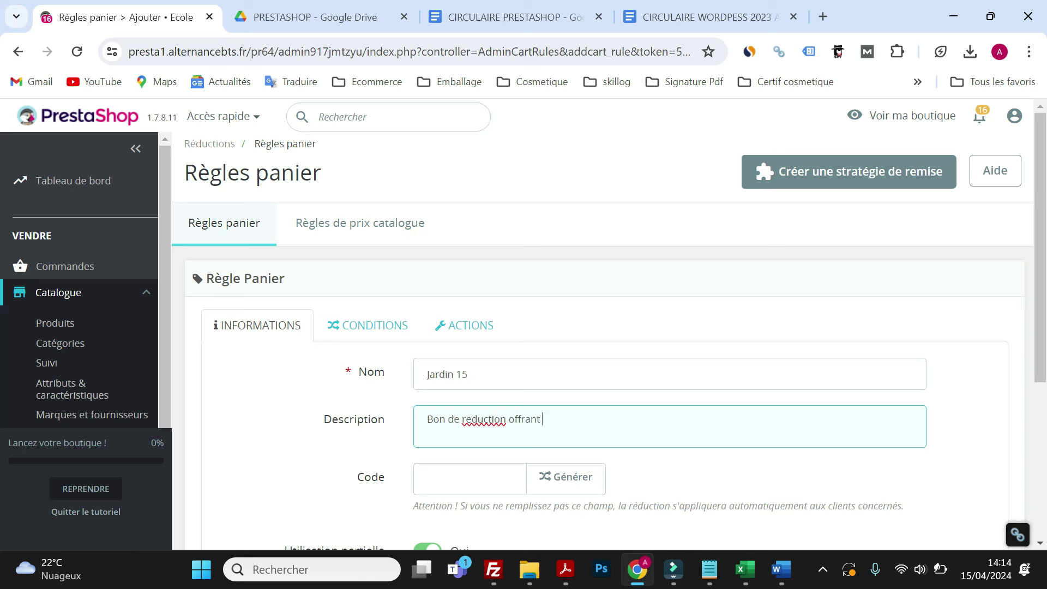
{"action": "type", "text": " 15% de reduction à pat"}
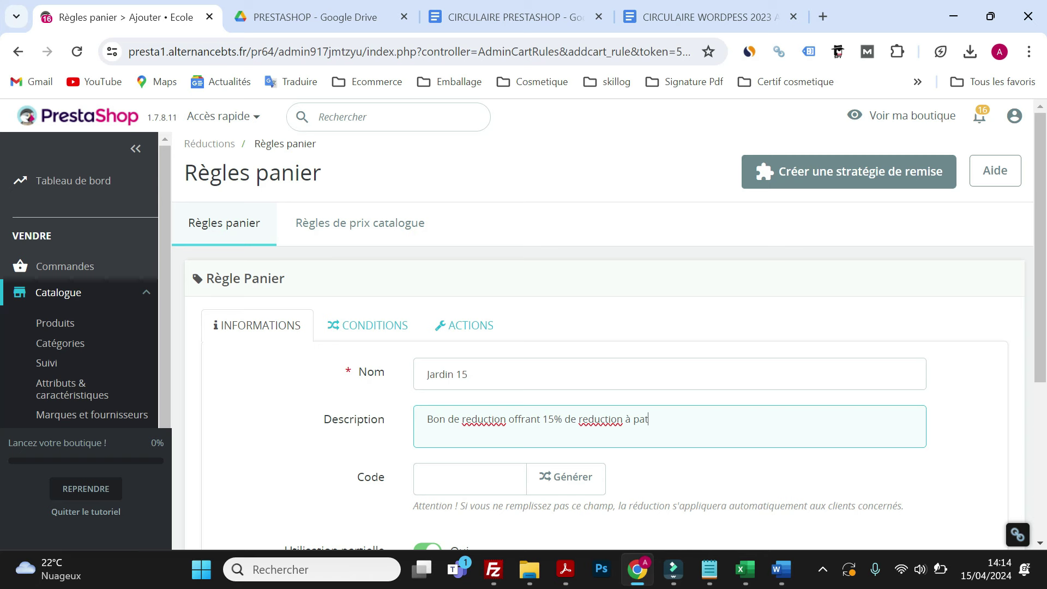
{"action": "key", "text": "BackSpace"}
{"action": "type", "text": "rtir de 250 EUR d'achat sur la catég"}
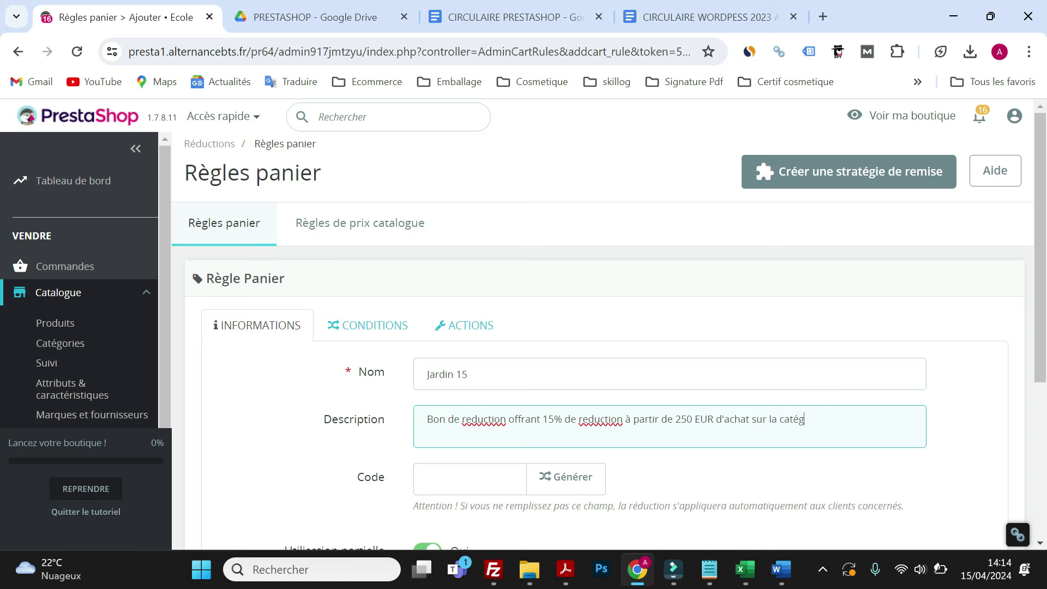
{"action": "type", "text": "orie le jardin"}
Step: Correct both occurrences of 'reduction' to 'réduction' in the description
{"action": "double_click", "coordinate": [484, 420]}
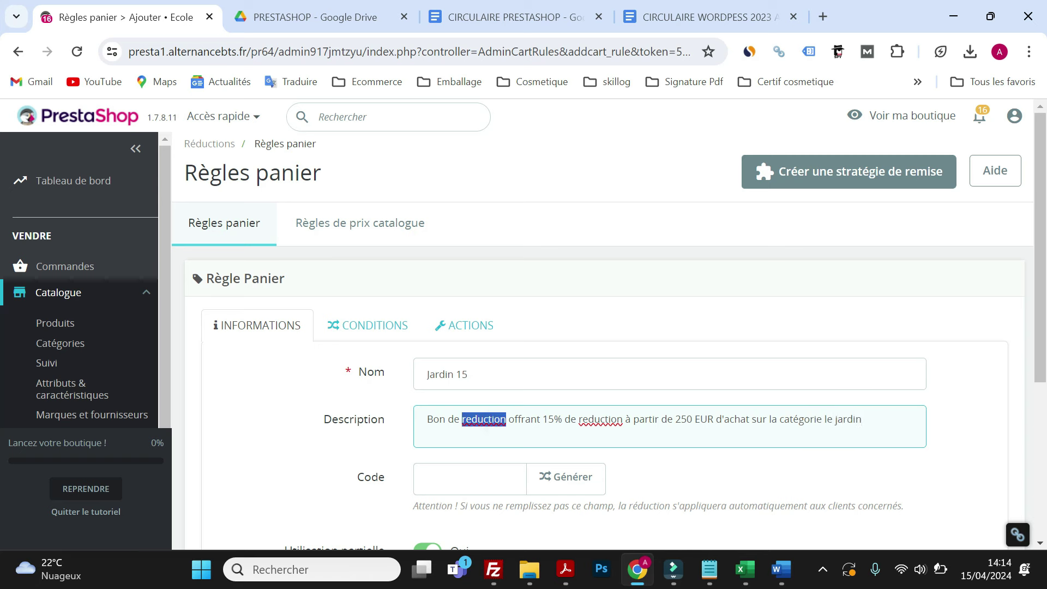
{"action": "right_click", "coordinate": [486, 420]}
{"action": "left_click", "coordinate": [528, 97]}
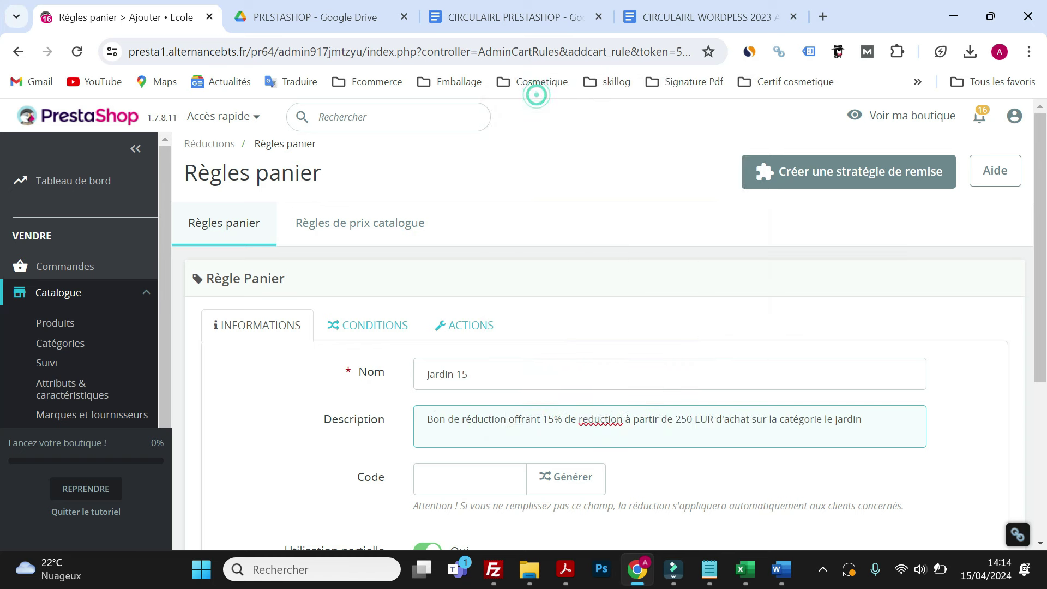
{"action": "double_click", "coordinate": [597, 419]}
{"action": "right_click", "coordinate": [598, 420]}
{"action": "left_click", "coordinate": [644, 97]}
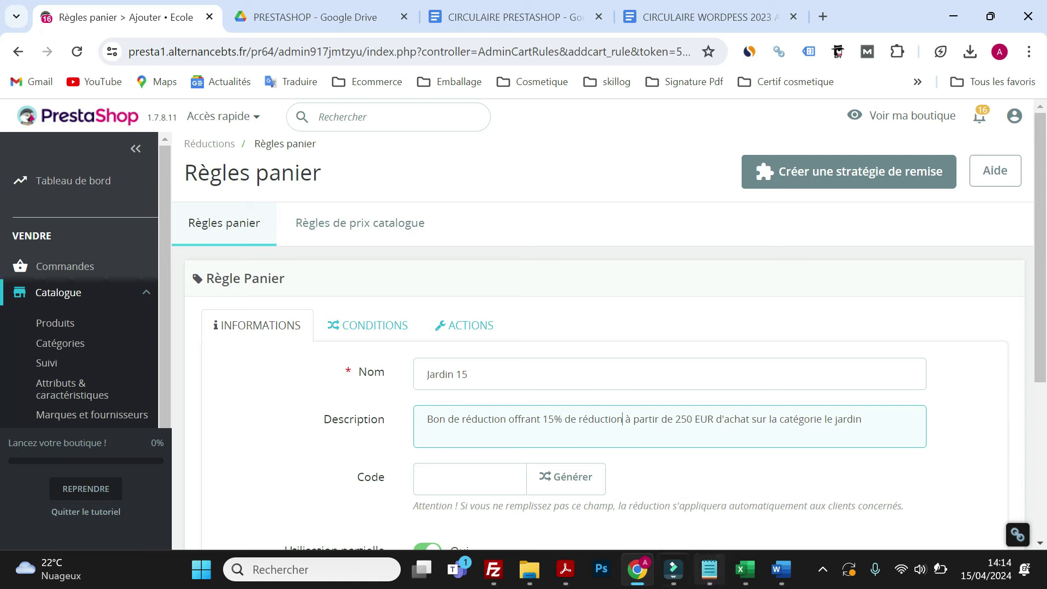
Step: Compare the cart rule's code, partial use, priority and status settings with the promotion terms in the PDF
{"action": "scroll", "coordinate": [533, 459], "scroll_direction": "down", "scroll_amount": 1}
{"action": "key", "text": "Tab"}
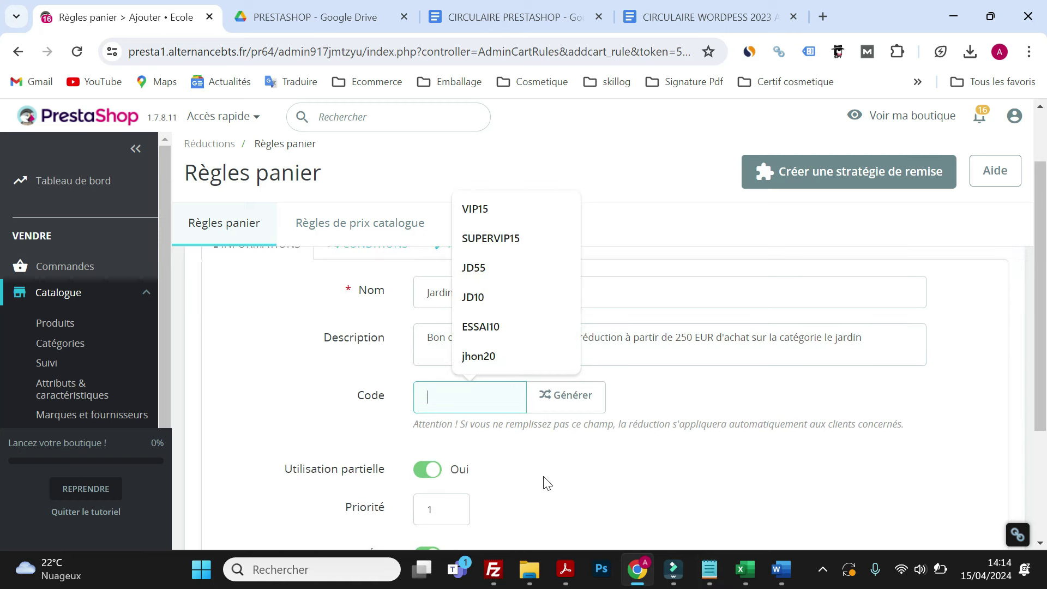
{"action": "left_click", "coordinate": [571, 575]}
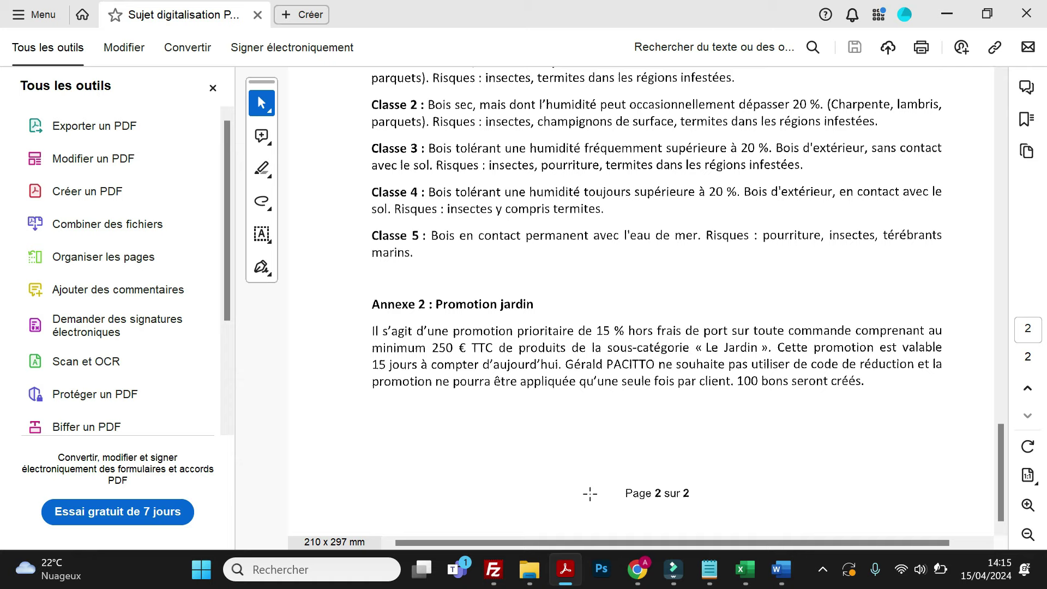
{"action": "left_click", "coordinate": [947, 14]}
{"action": "left_click", "coordinate": [540, 453]}
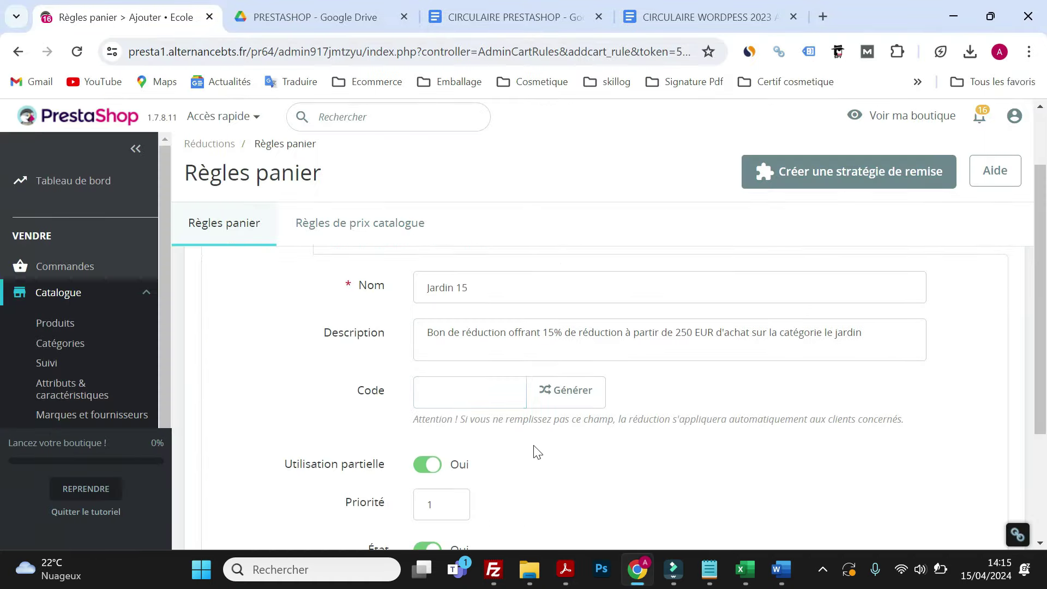
{"action": "scroll", "coordinate": [534, 456], "scroll_direction": "down", "scroll_amount": 3}
{"action": "scroll", "coordinate": [508, 460], "scroll_direction": "up", "scroll_amount": 1}
{"action": "left_click", "coordinate": [448, 414]}
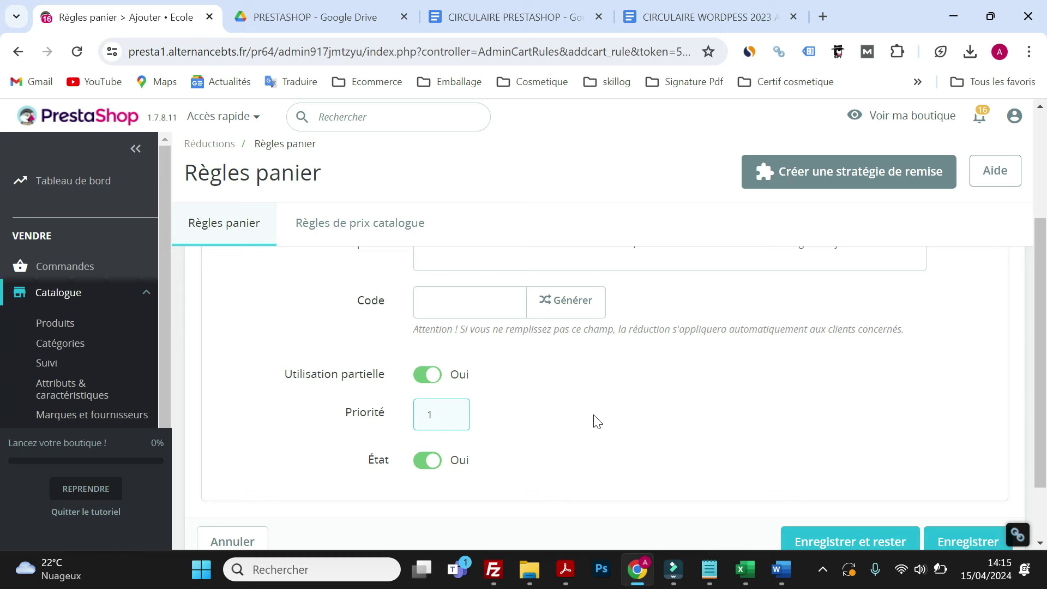
{"action": "scroll", "coordinate": [595, 424], "scroll_direction": "down", "scroll_amount": 2}
{"action": "scroll", "coordinate": [597, 425], "scroll_direction": "up", "scroll_amount": 3}
{"action": "scroll", "coordinate": [595, 424], "scroll_direction": "up", "scroll_amount": 1}
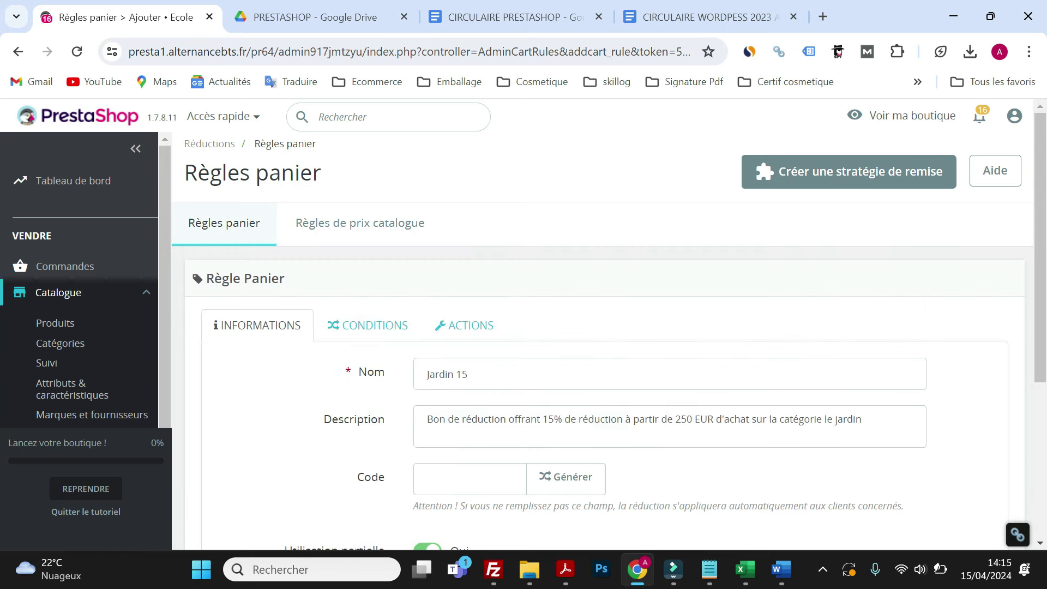
{"action": "left_click", "coordinate": [364, 330]}
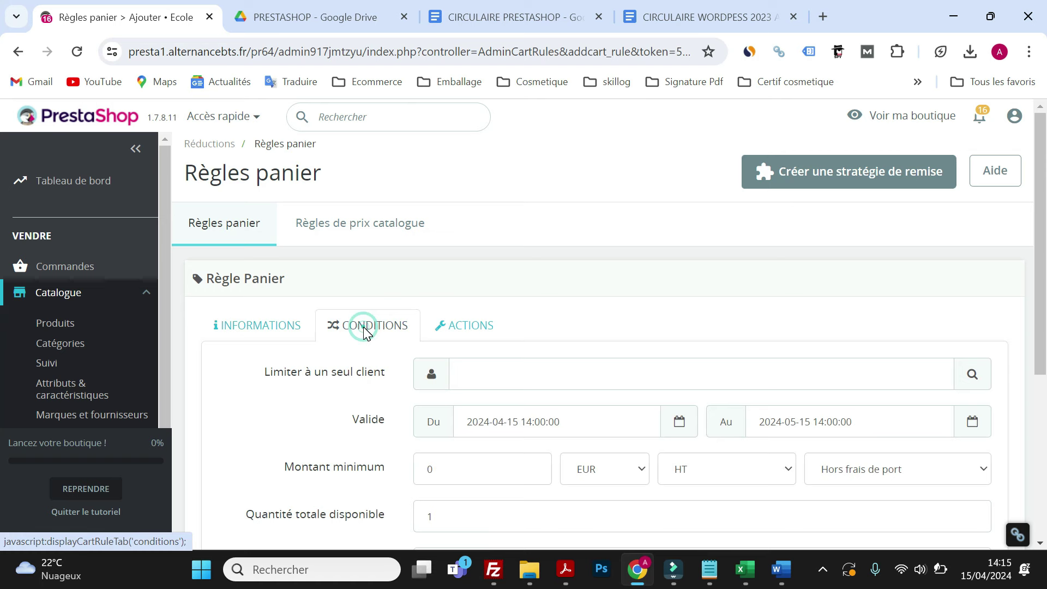
{"action": "mouse_move", "coordinate": [644, 576]}
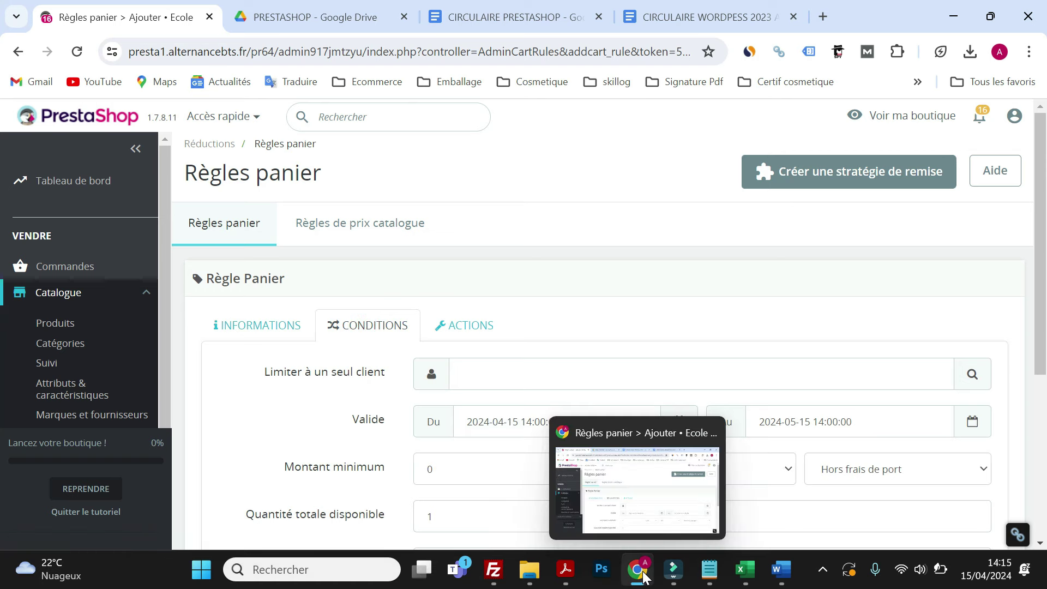
{"action": "left_click", "coordinate": [565, 571]}
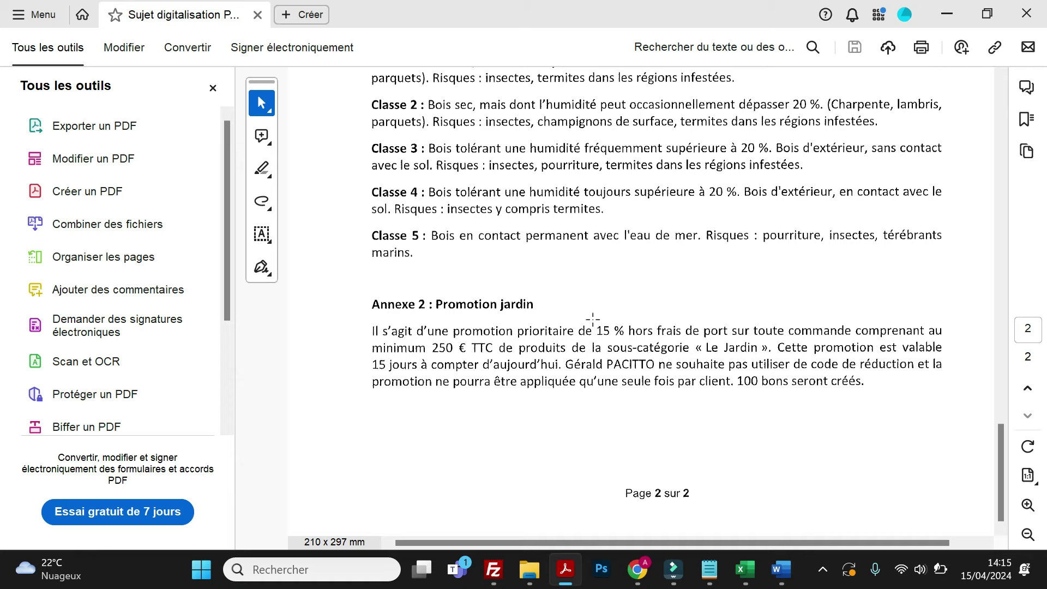
{"action": "left_click", "coordinate": [947, 15]}
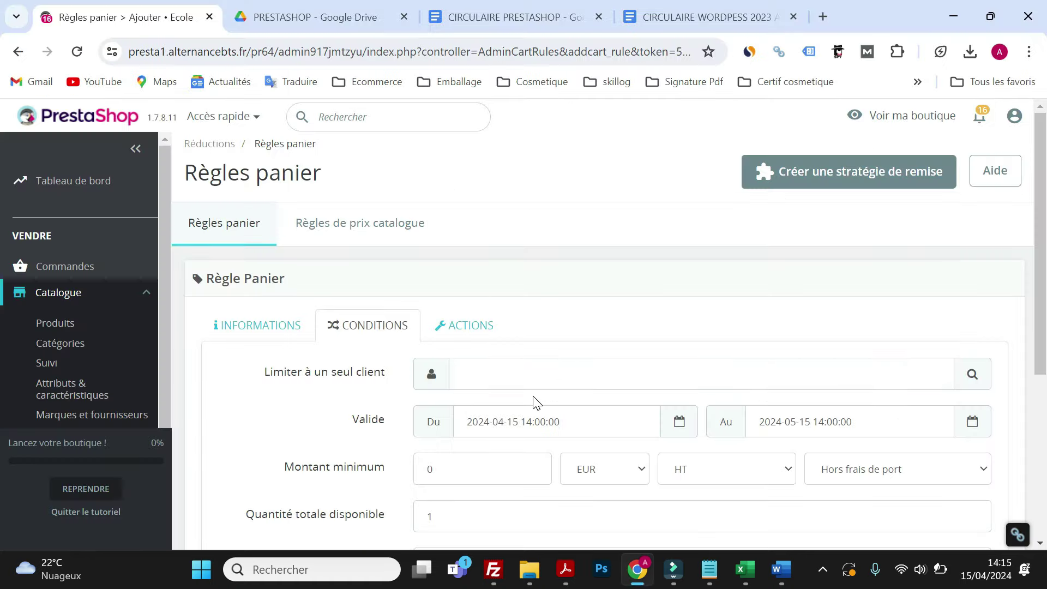
{"action": "left_click", "coordinate": [493, 378]}
{"action": "left_click", "coordinate": [504, 421]}
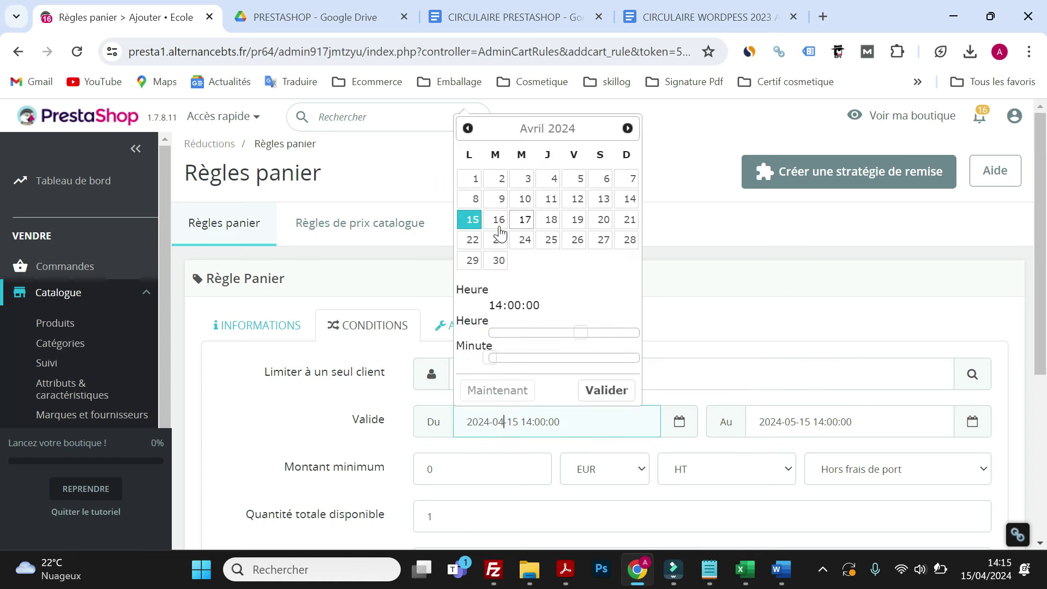
{"action": "left_click", "coordinate": [764, 422]}
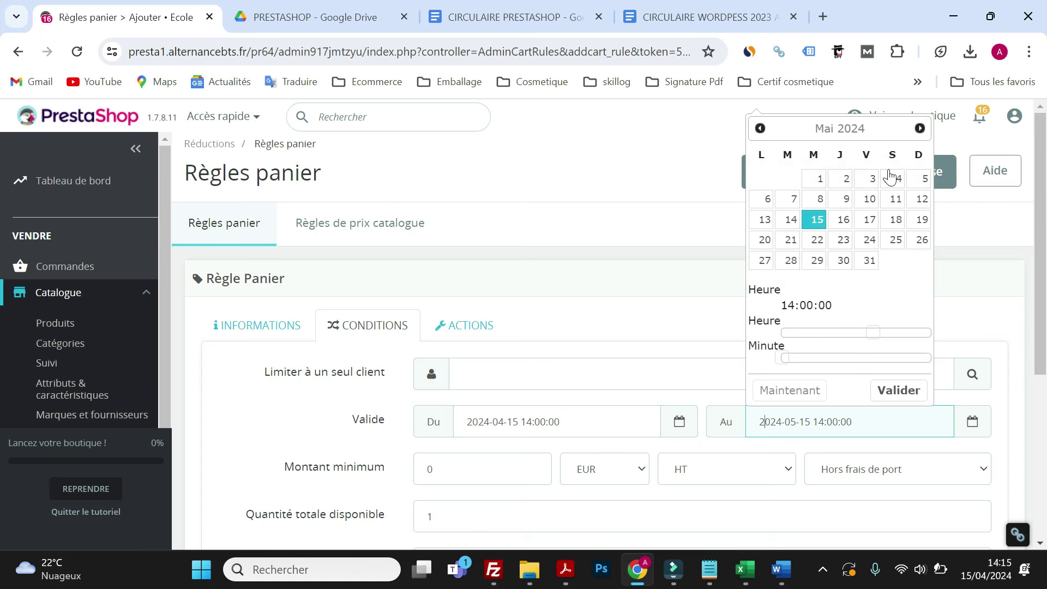
{"action": "left_click", "coordinate": [899, 391]}
Step: Check the promotion terms in the PDF and set the cart rule's minimum amount to 250 EUR TTC
{"action": "scroll", "coordinate": [622, 386], "scroll_direction": "down", "scroll_amount": 3}
{"action": "double_click", "coordinate": [474, 311]}
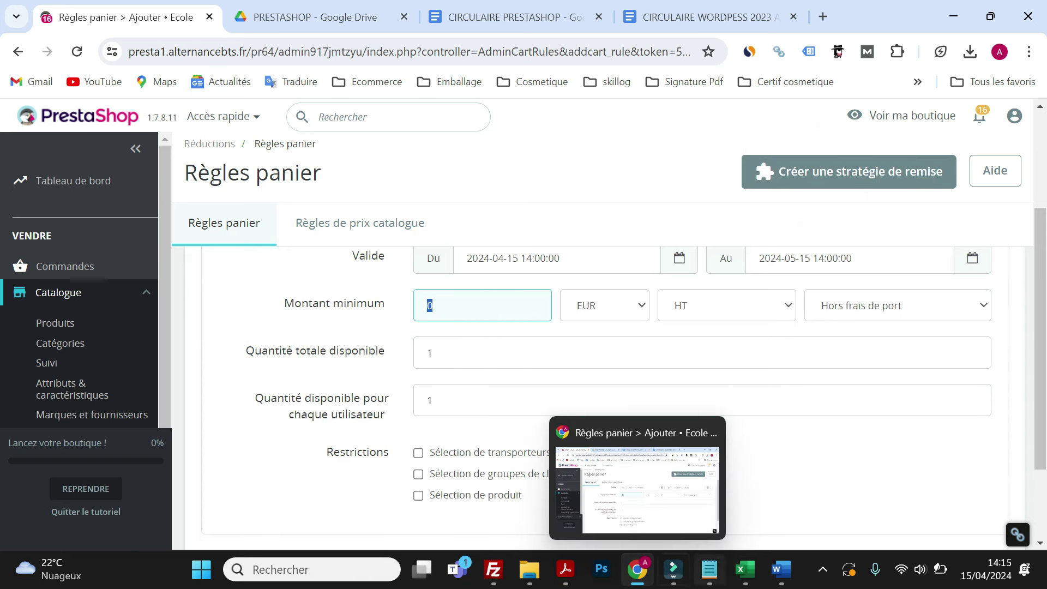
{"action": "left_click", "coordinate": [563, 575]}
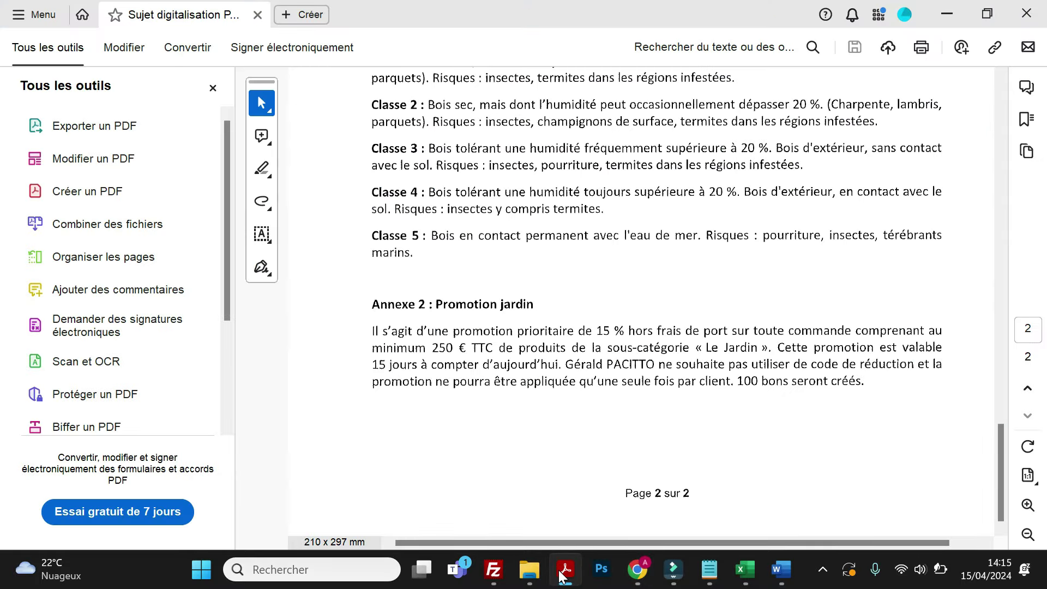
{"action": "left_click", "coordinate": [564, 576]}
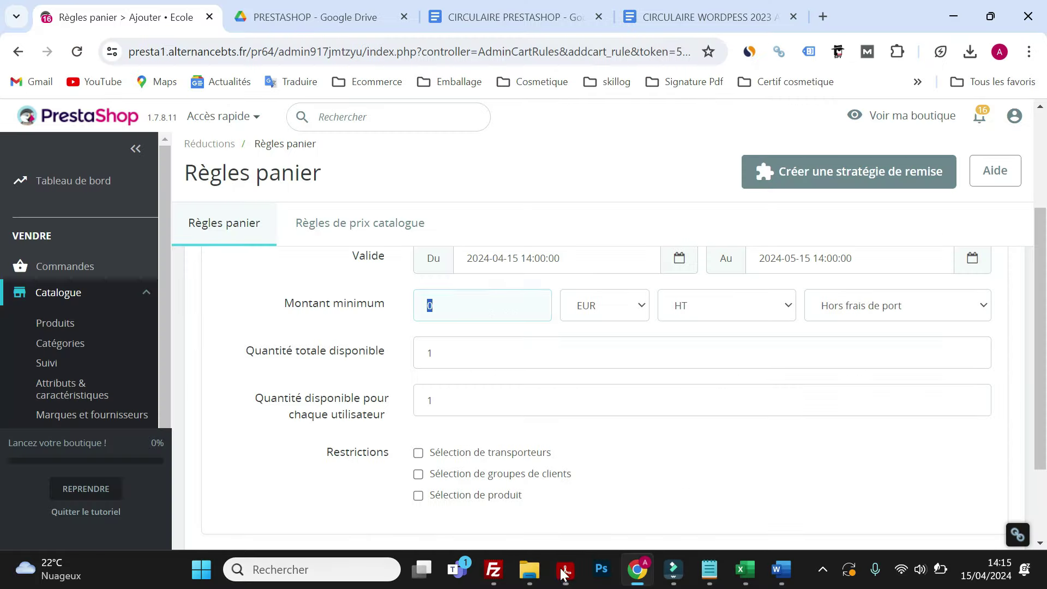
{"action": "left_click", "coordinate": [491, 307]}
{"action": "double_click", "coordinate": [491, 307]}
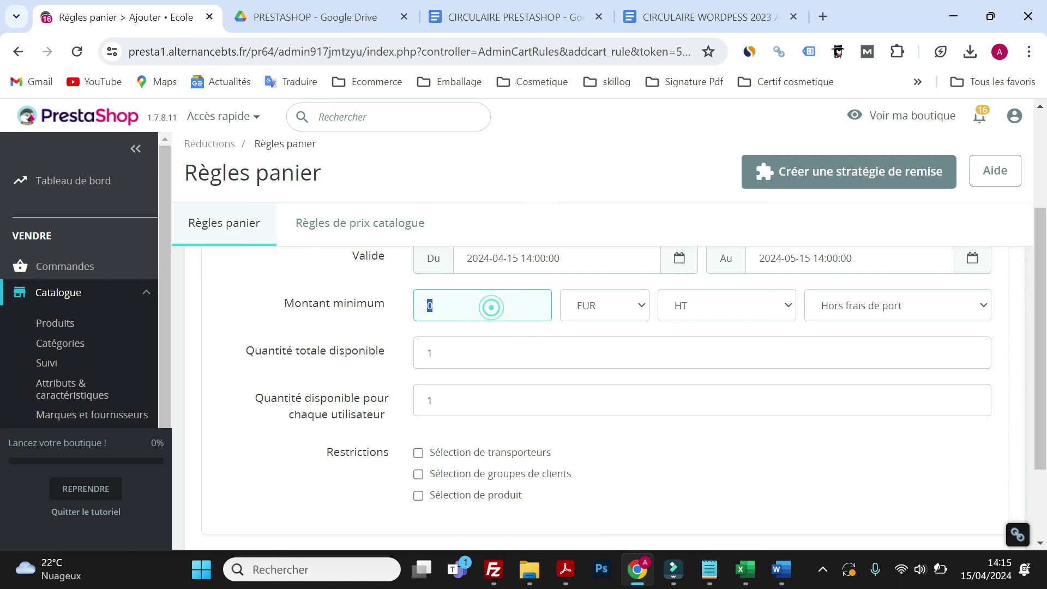
{"action": "type", "text": "250"}
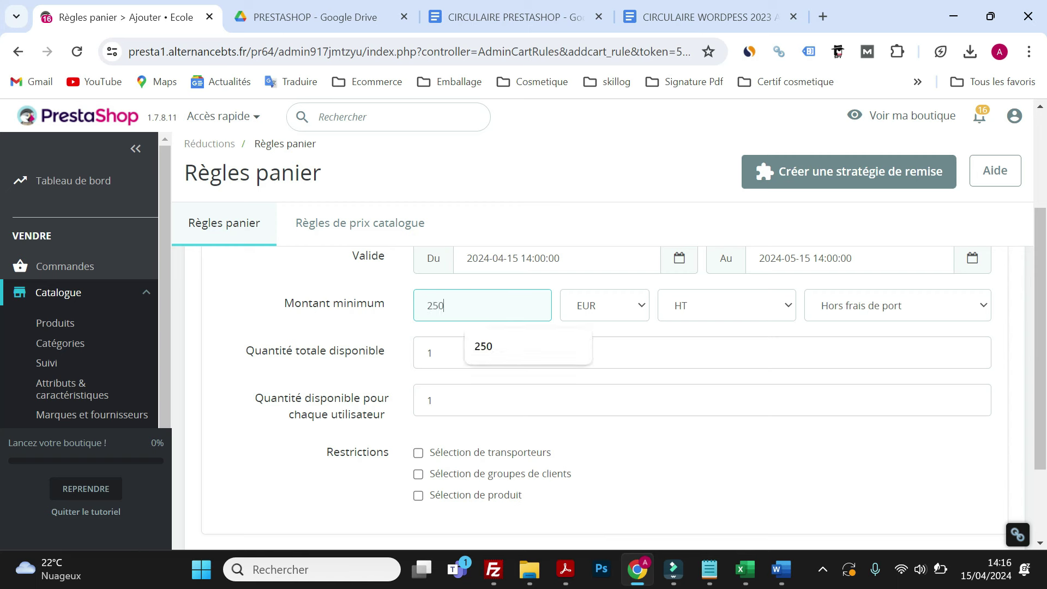
{"action": "left_click", "coordinate": [727, 306]}
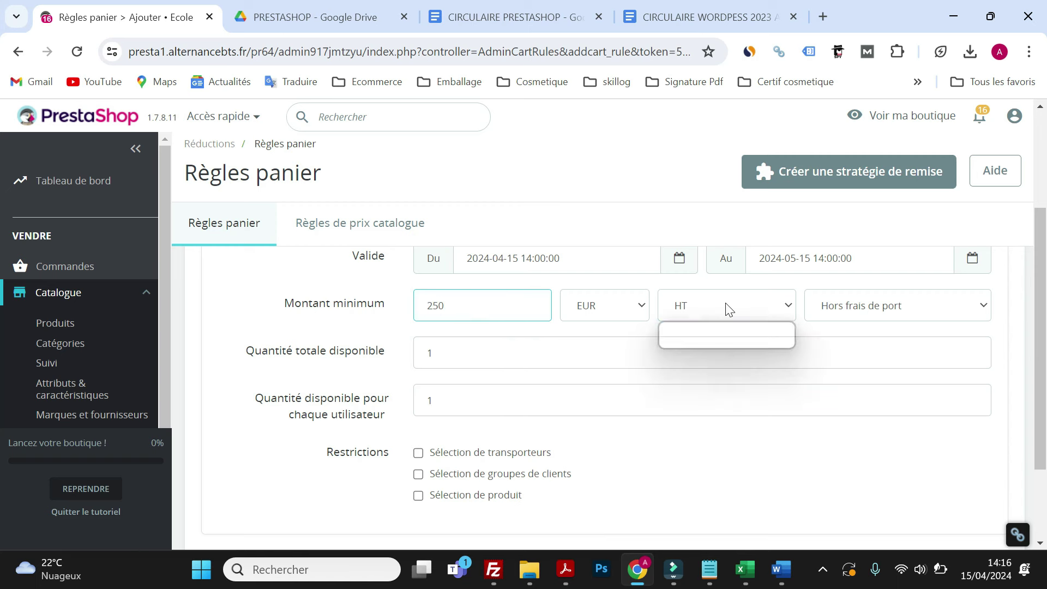
{"action": "left_click", "coordinate": [715, 340]}
Step: Recheck the promotion terms in the PDF and set the rule's total available quantity to 100
{"action": "left_click", "coordinate": [565, 570]}
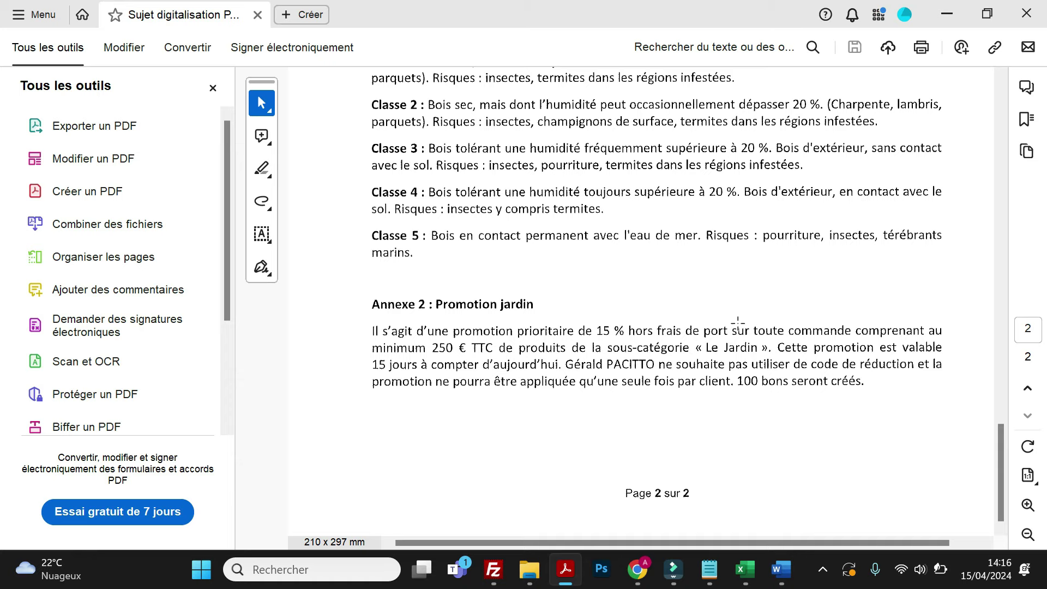
{"action": "left_click", "coordinate": [947, 14]}
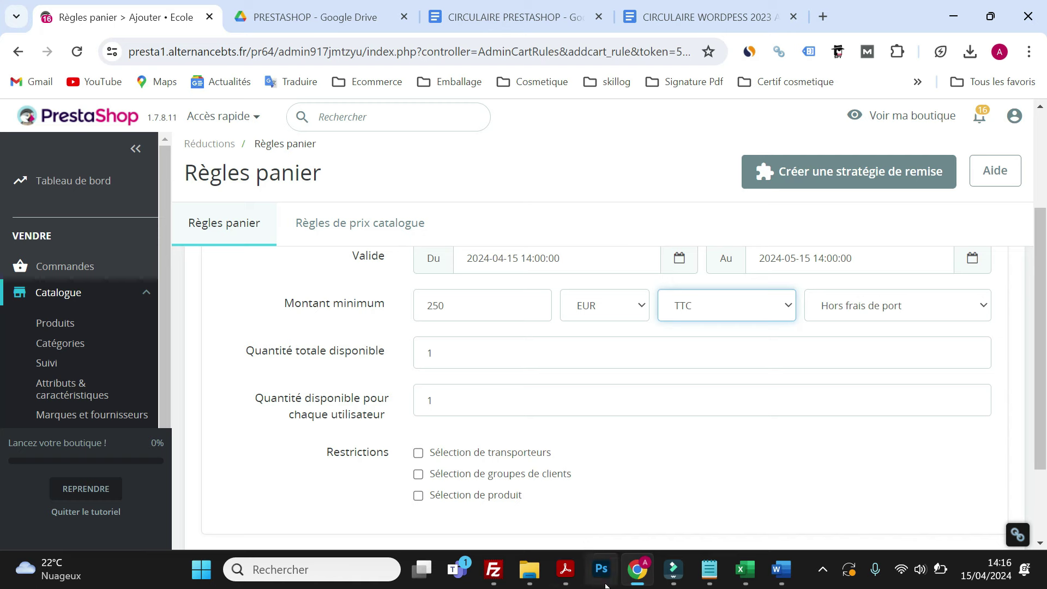
{"action": "left_click", "coordinate": [567, 571]}
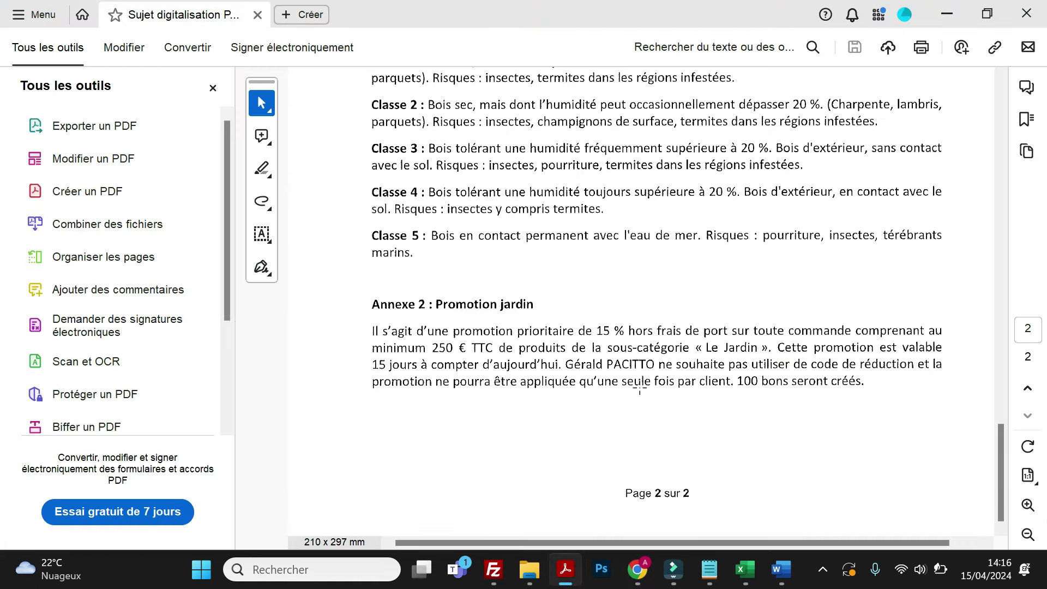
{"action": "left_click", "coordinate": [947, 14]}
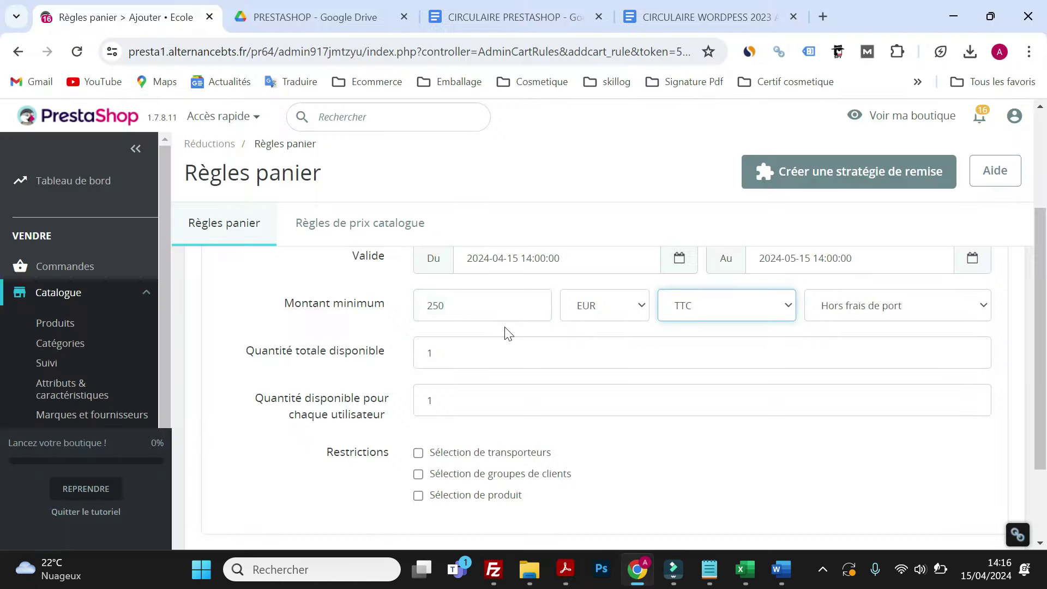
{"action": "left_click", "coordinate": [462, 358]}
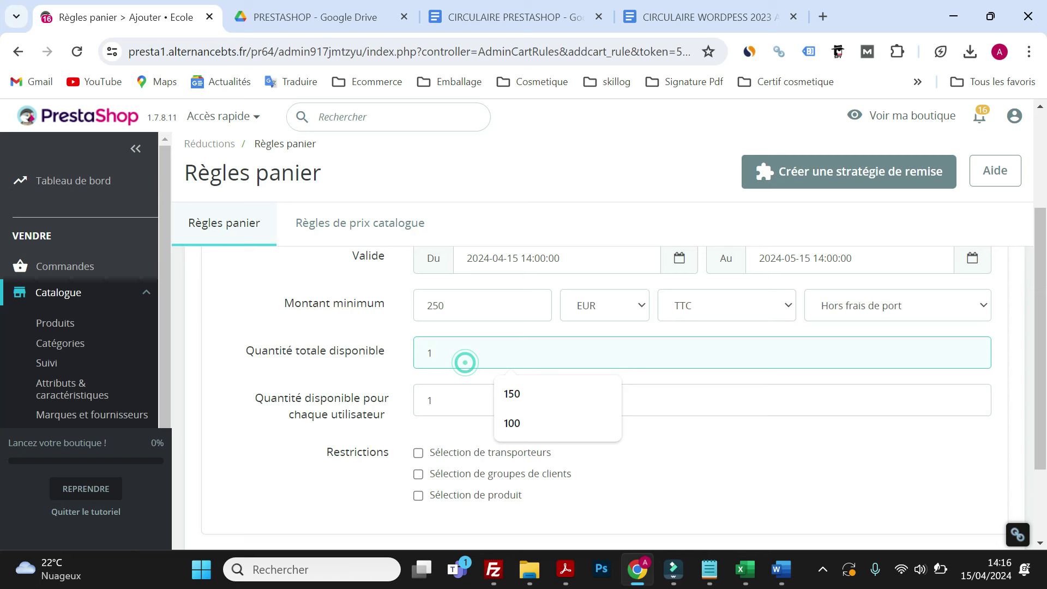
{"action": "type", "text": "00"}
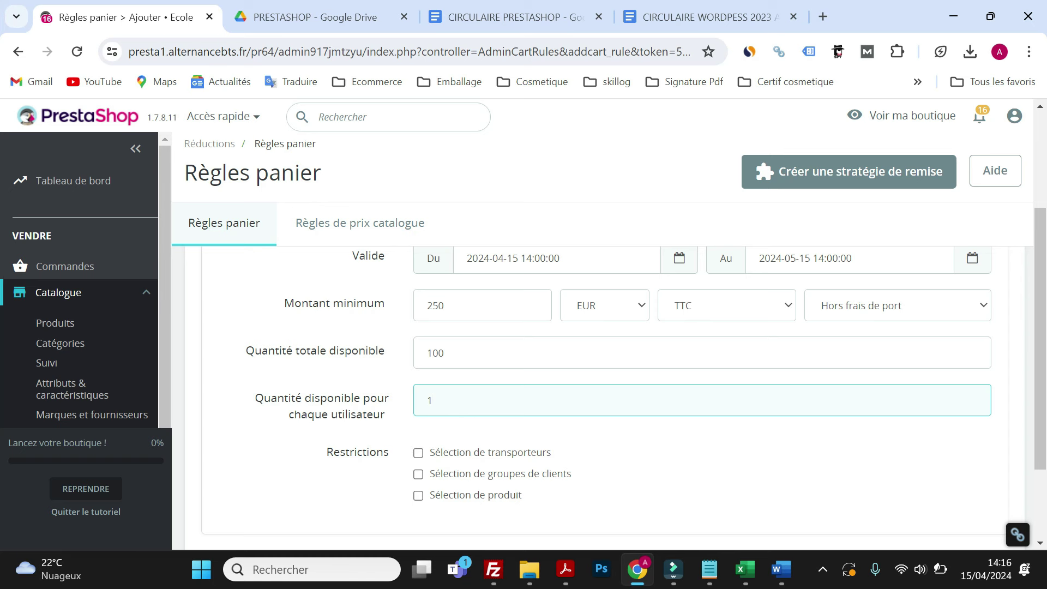
Step: Enable the product selection restriction and add a product rule based on Catégories
{"action": "scroll", "coordinate": [464, 404], "scroll_direction": "down", "scroll_amount": 1}
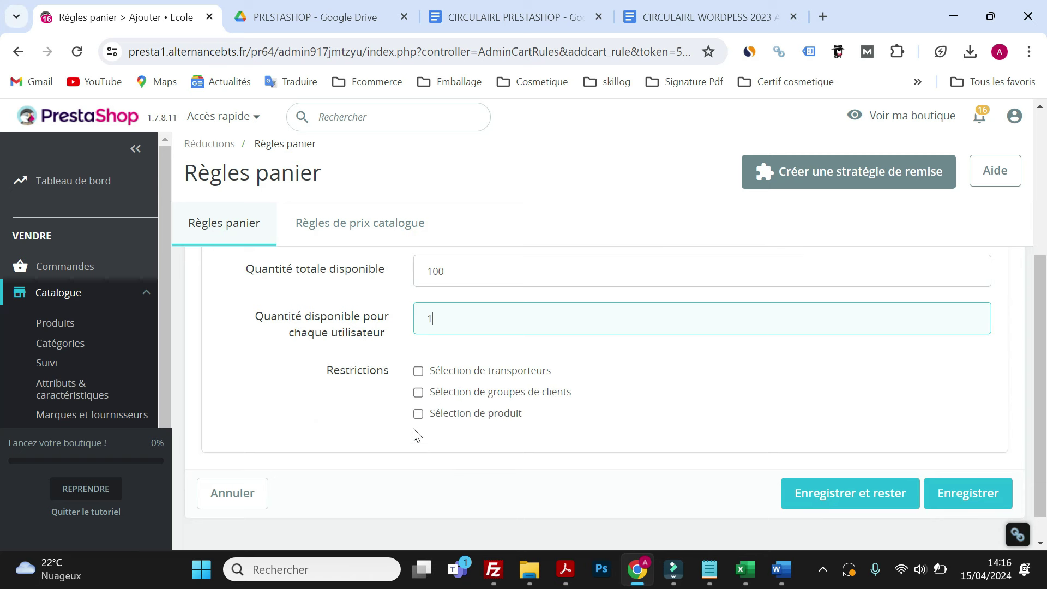
{"action": "left_click", "coordinate": [418, 414]}
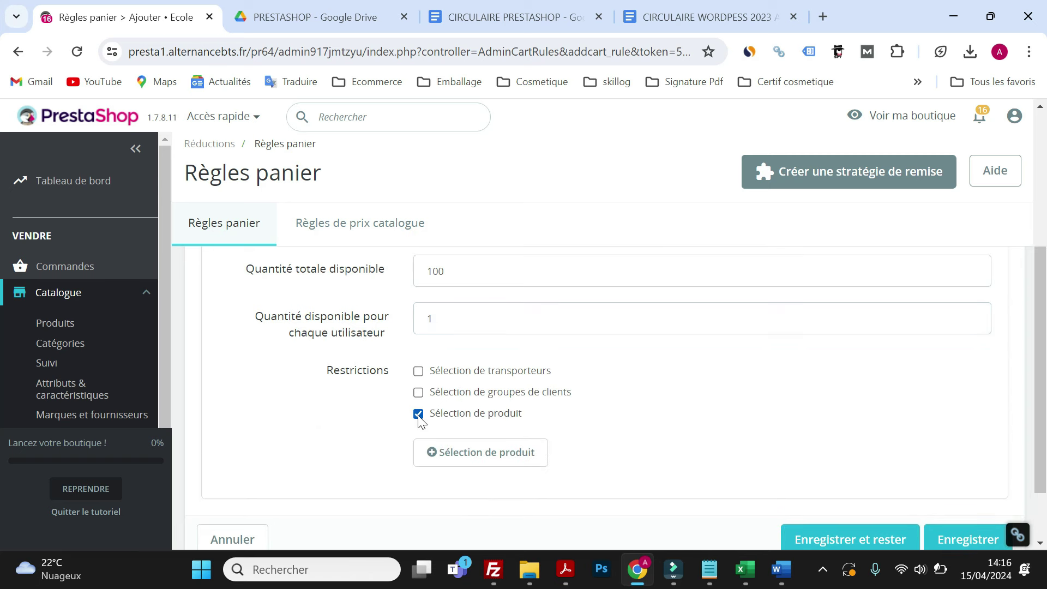
{"action": "left_click", "coordinate": [466, 465]}
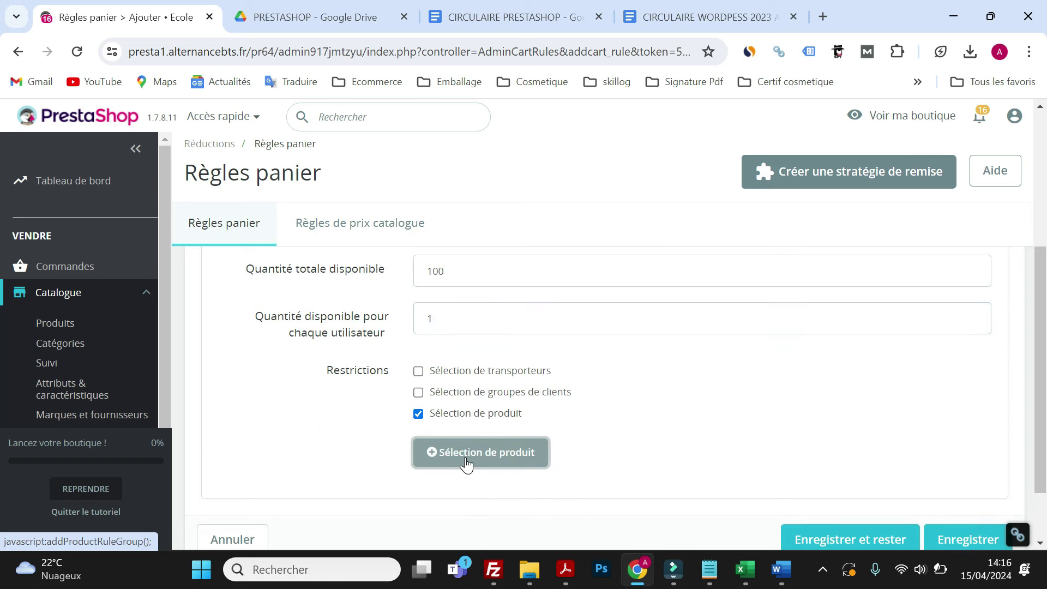
{"action": "scroll", "coordinate": [498, 451], "scroll_direction": "down", "scroll_amount": 3}
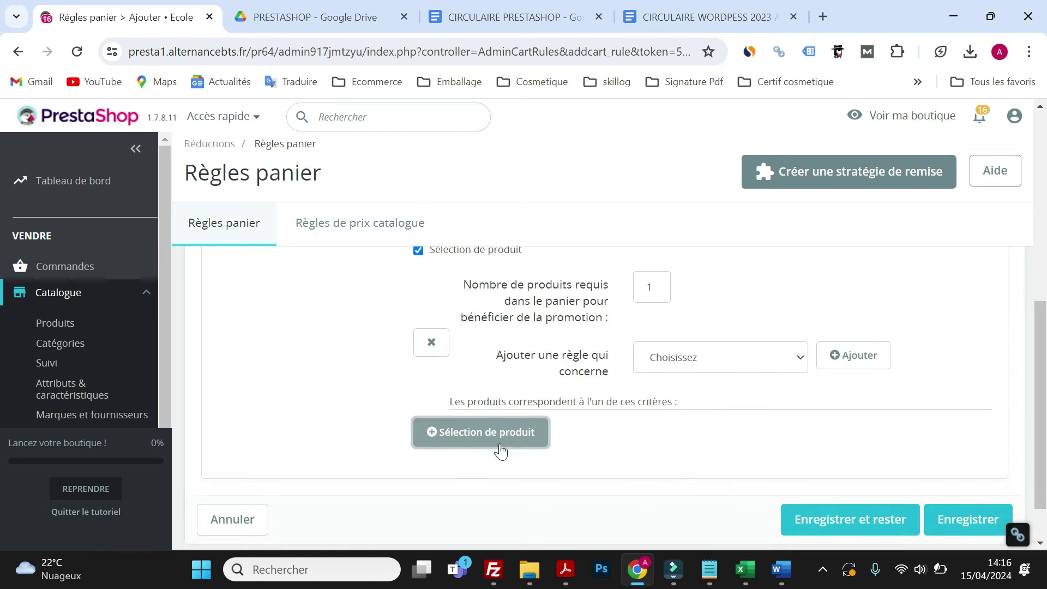
{"action": "left_click", "coordinate": [707, 365]}
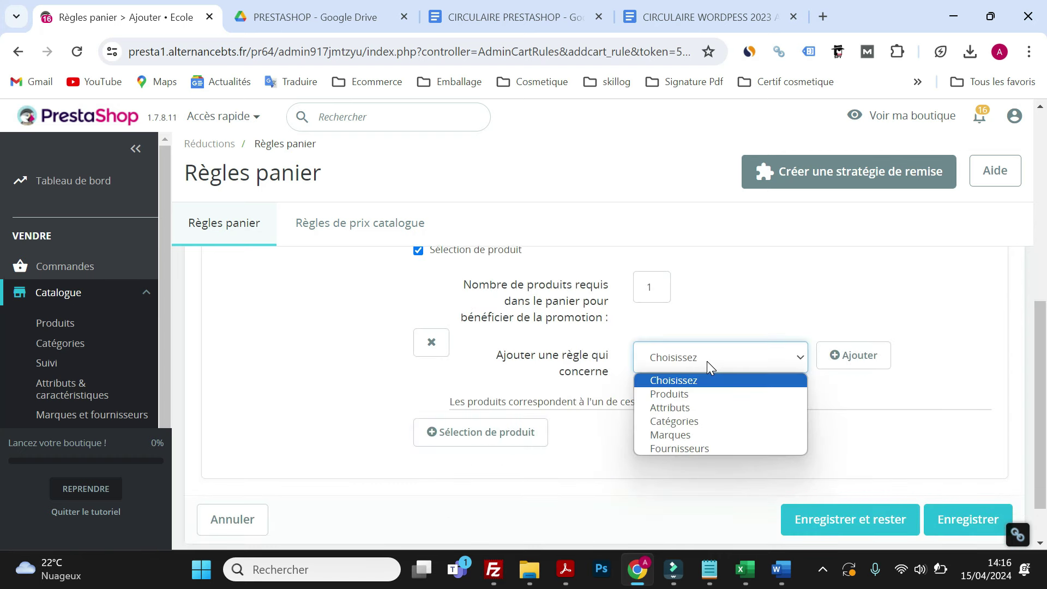
{"action": "left_click", "coordinate": [686, 421]}
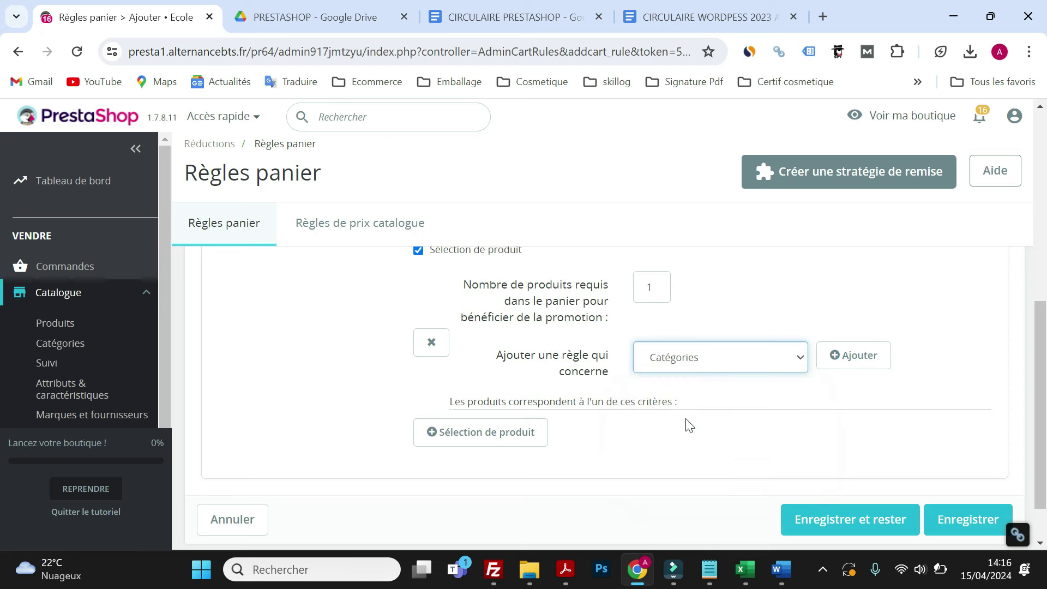
{"action": "left_click", "coordinate": [846, 356]}
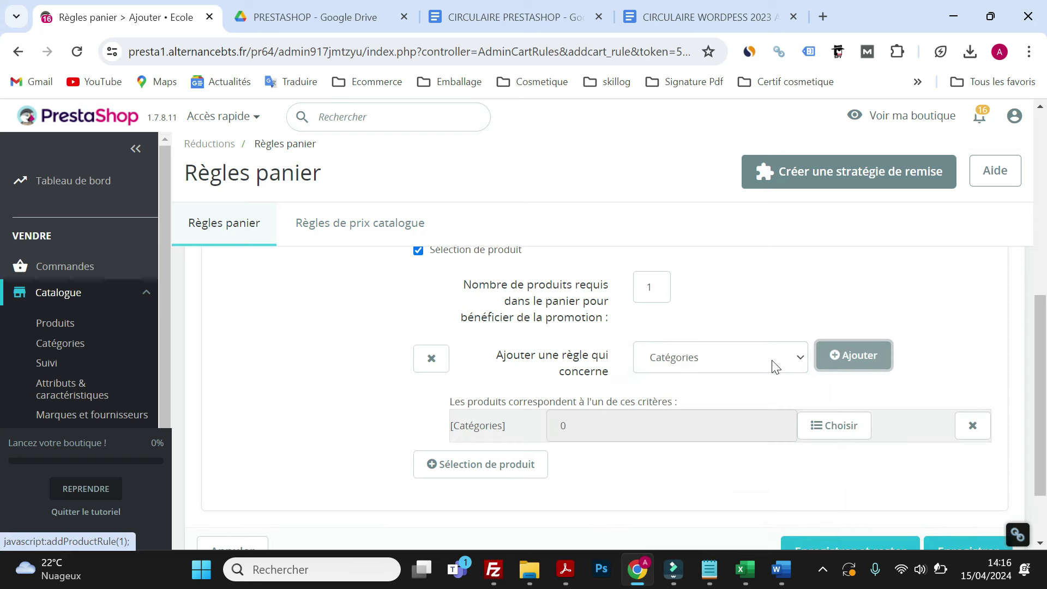
Step: Choose the category 'Le jardin' for the product rule and close the category selection
{"action": "left_click", "coordinate": [836, 428]}
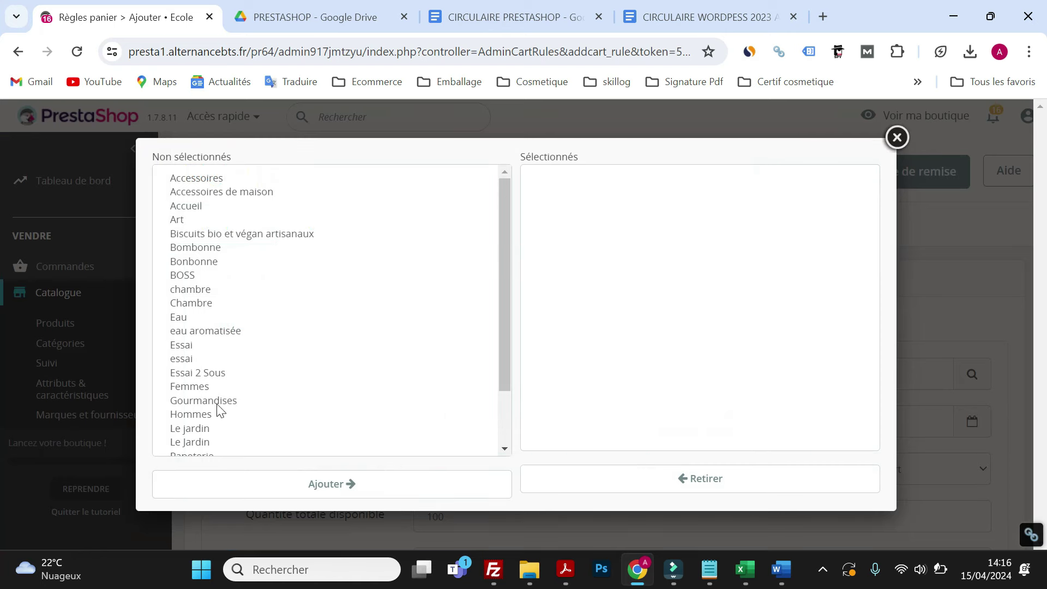
{"action": "left_click", "coordinate": [202, 430]}
{"action": "left_click", "coordinate": [248, 485]}
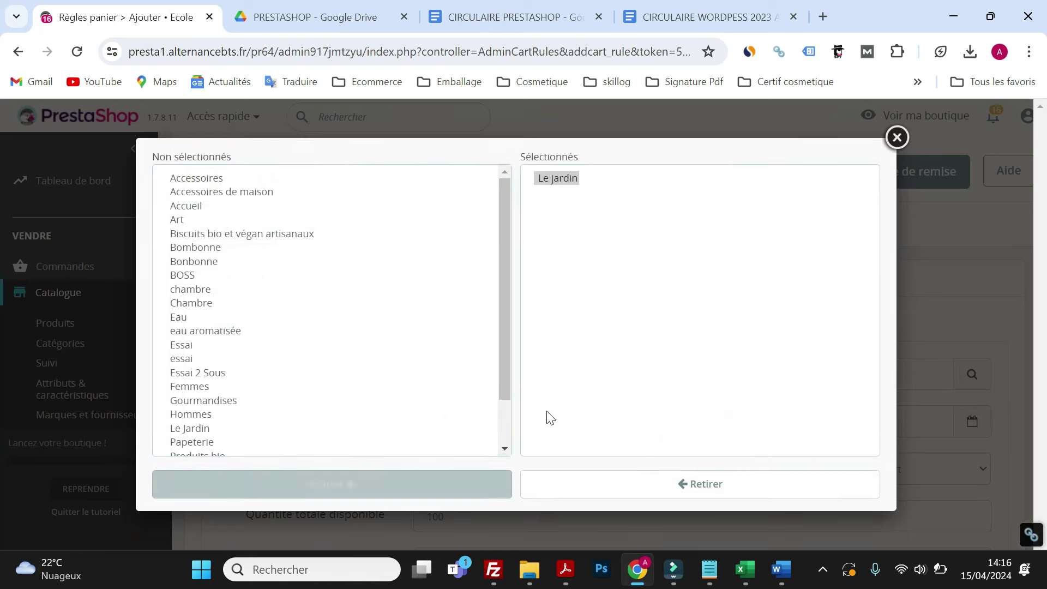
{"action": "left_click", "coordinate": [899, 140]}
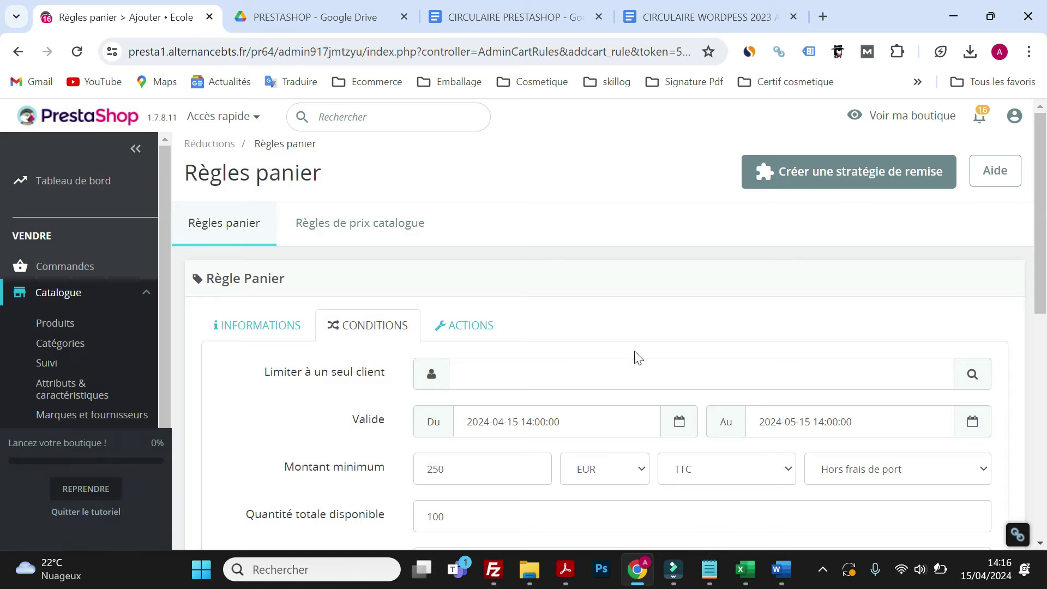
{"action": "scroll", "coordinate": [605, 369], "scroll_direction": "down", "scroll_amount": 7}
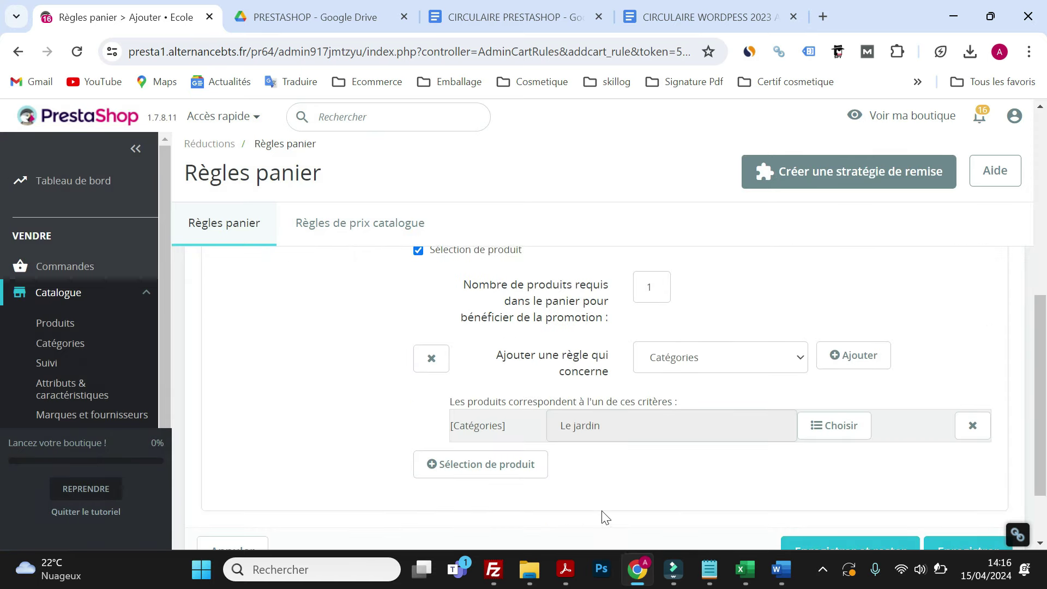
Step: Recheck the conditions against the PDF and apply a percentage reduction of 15% in the rule's actions
{"action": "left_click", "coordinate": [559, 573]}
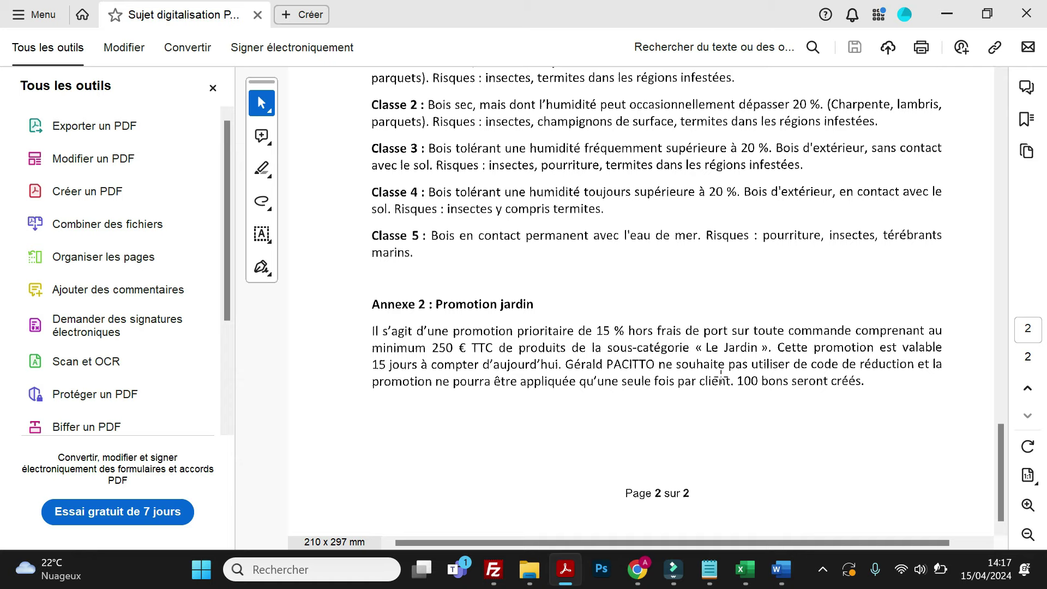
{"action": "left_click", "coordinate": [638, 569]}
{"action": "scroll", "coordinate": [636, 483], "scroll_direction": "down", "scroll_amount": 2}
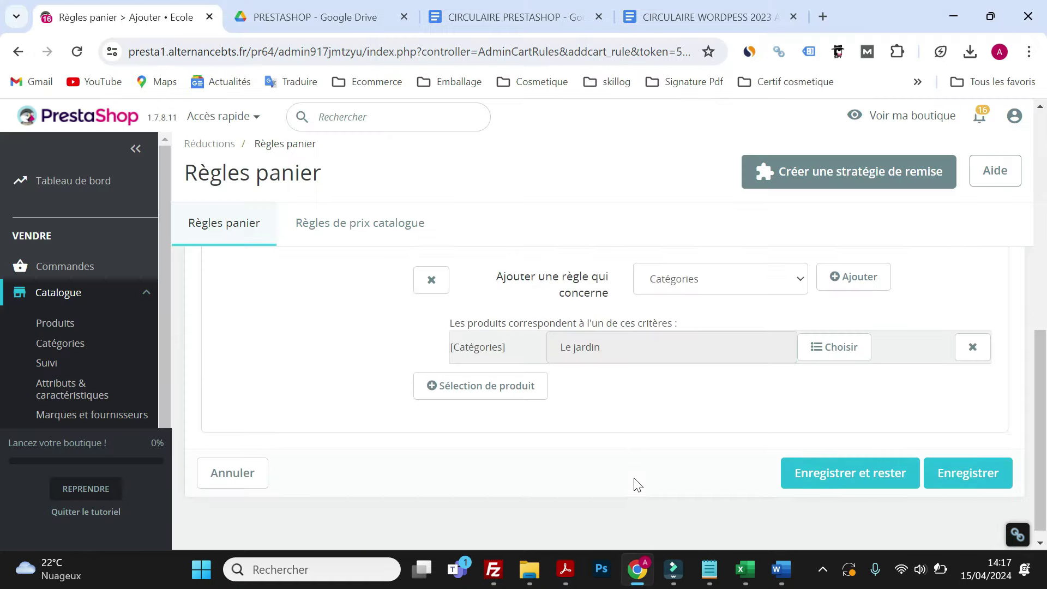
{"action": "scroll", "coordinate": [624, 483], "scroll_direction": "up", "scroll_amount": 3}
{"action": "scroll", "coordinate": [624, 483], "scroll_direction": "up", "scroll_amount": 5}
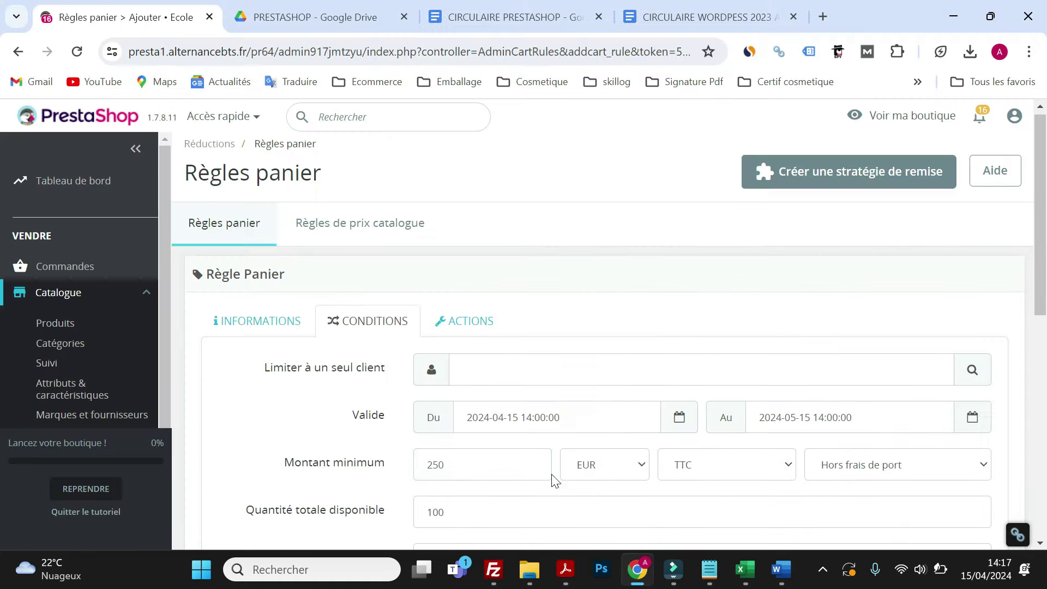
{"action": "left_click", "coordinate": [464, 332]}
{"action": "scroll", "coordinate": [470, 335], "scroll_direction": "down", "scroll_amount": 1}
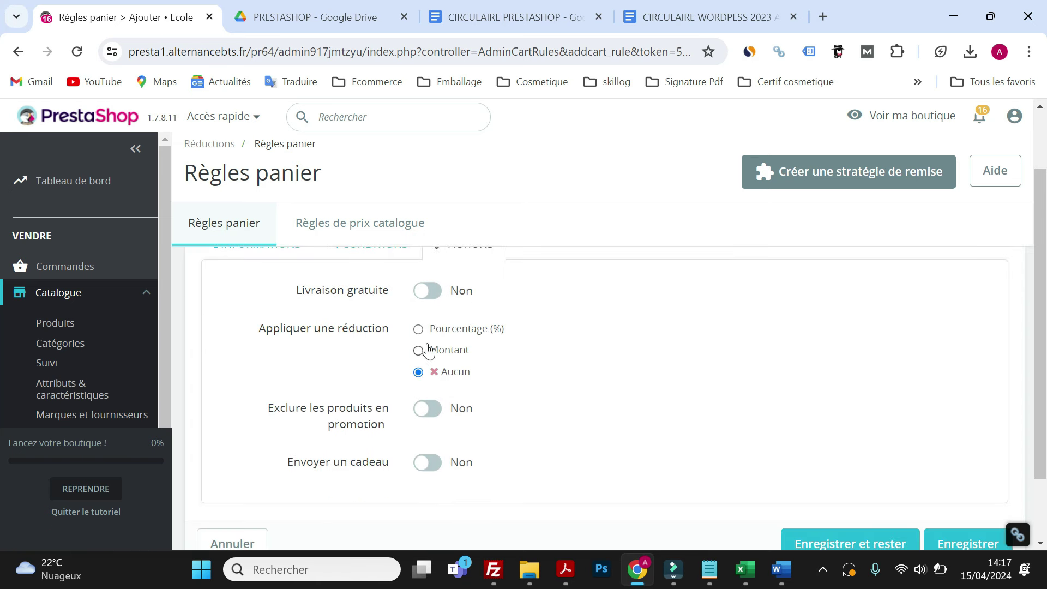
{"action": "left_click", "coordinate": [419, 329]}
{"action": "double_click", "coordinate": [465, 410]}
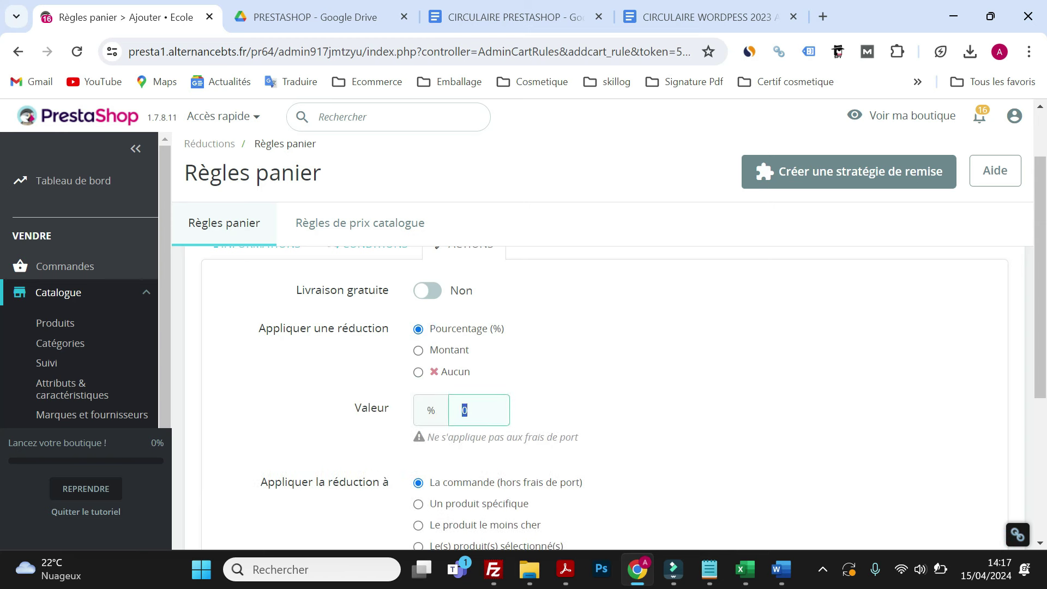
{"action": "type", "text": "15"}
{"action": "left_click", "coordinate": [691, 478]}
Step: Compare the reduction settings with the PDF's promotion terms and save the cart rule
{"action": "left_click", "coordinate": [567, 569]}
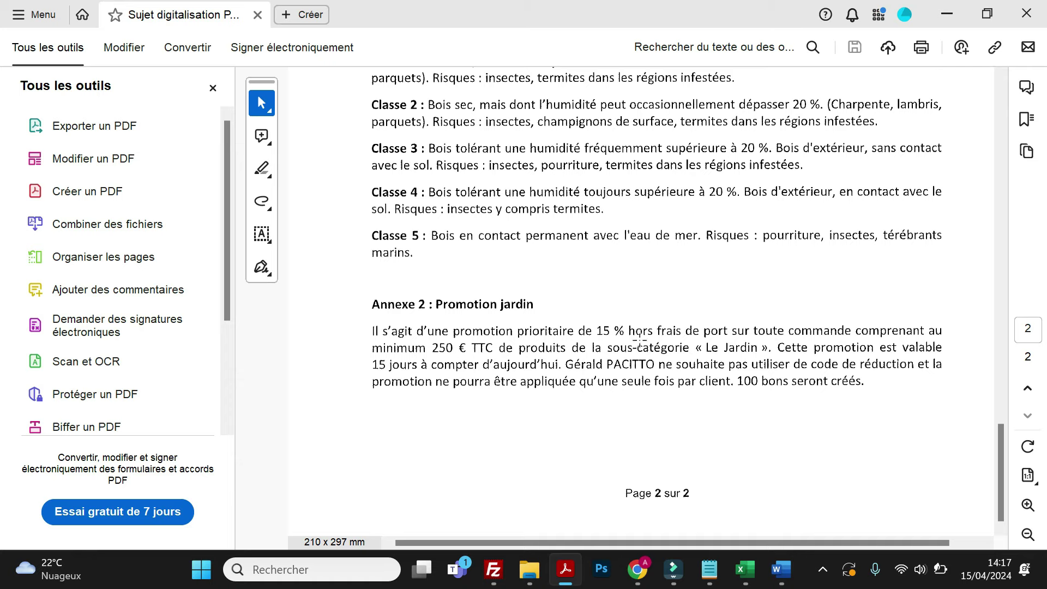
{"action": "left_click", "coordinate": [948, 14]}
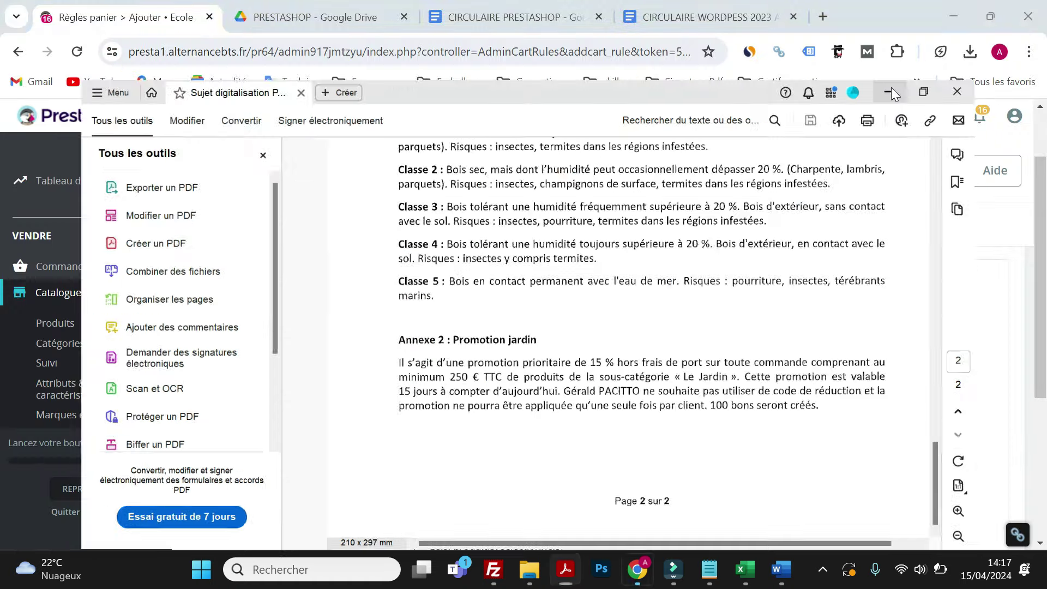
{"action": "scroll", "coordinate": [519, 326], "scroll_direction": "down", "scroll_amount": 2}
{"action": "scroll", "coordinate": [519, 328], "scroll_direction": "down", "scroll_amount": 3}
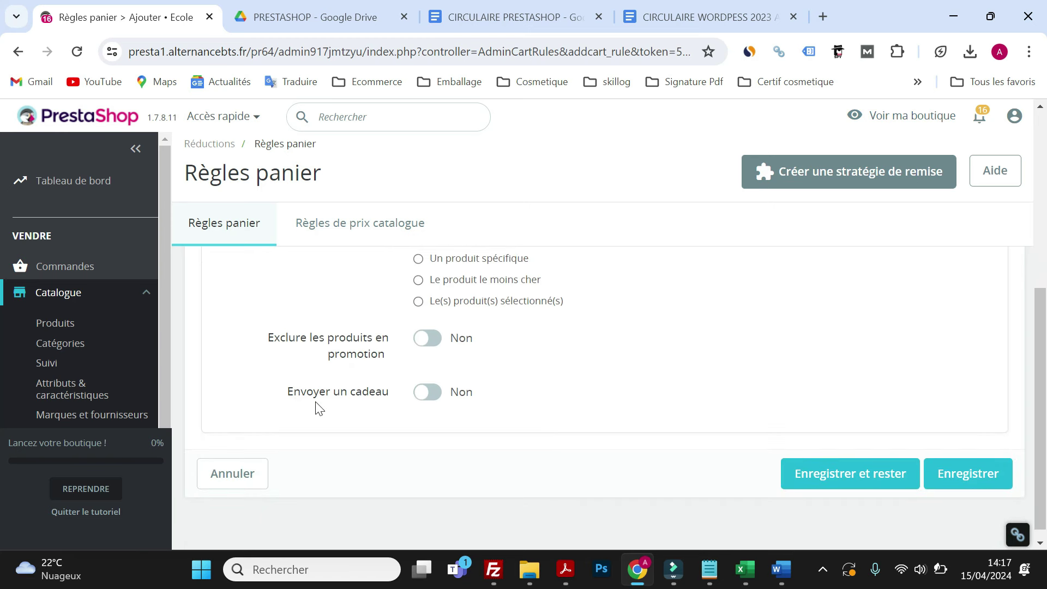
{"action": "scroll", "coordinate": [731, 395], "scroll_direction": "down", "scroll_amount": 1}
{"action": "left_click", "coordinate": [954, 462]}
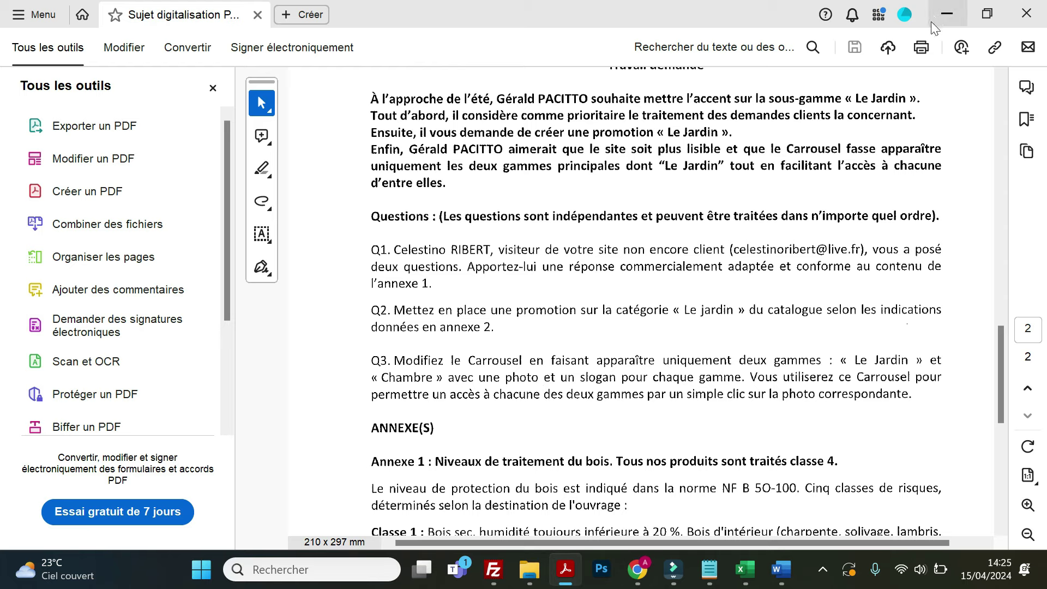
Step: Return from the PDF brief to the PrestaShop back office and open the shop's public storefront
{"action": "left_click", "coordinate": [947, 14]}
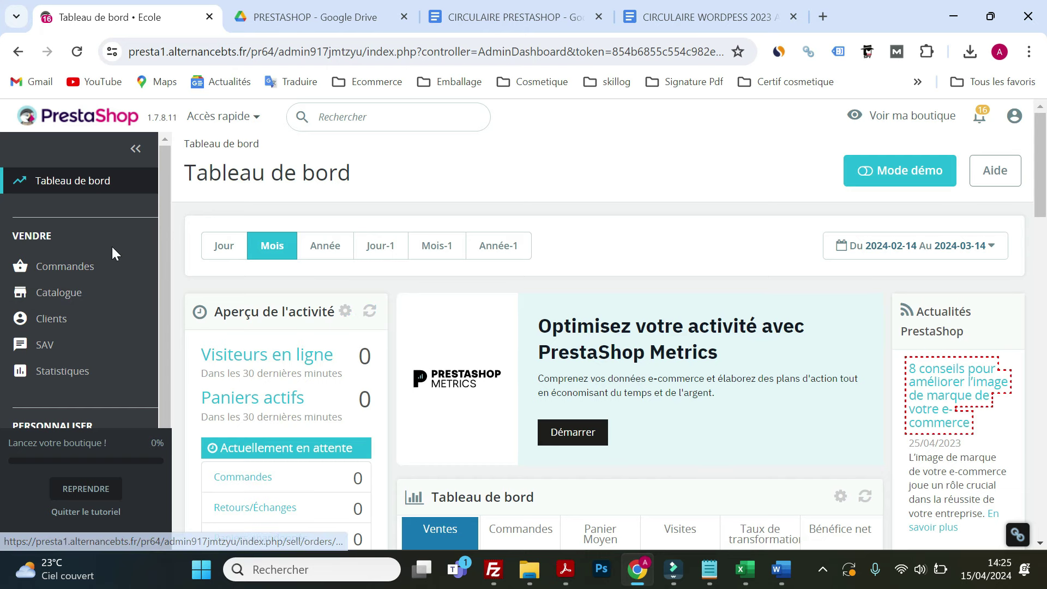
{"action": "scroll", "coordinate": [113, 247], "scroll_direction": "down", "scroll_amount": 2}
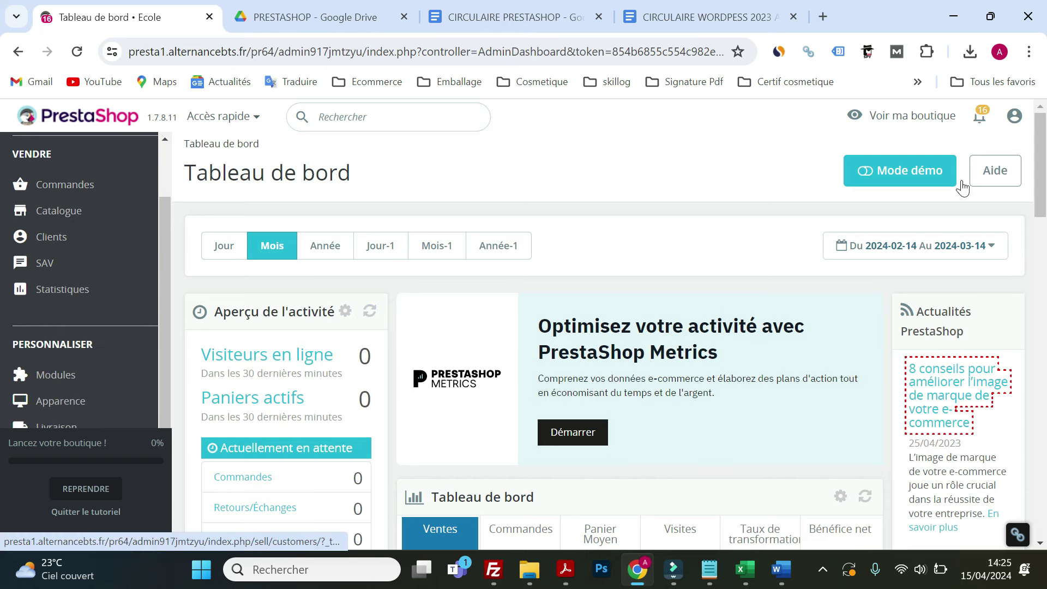
{"action": "left_click", "coordinate": [904, 117]}
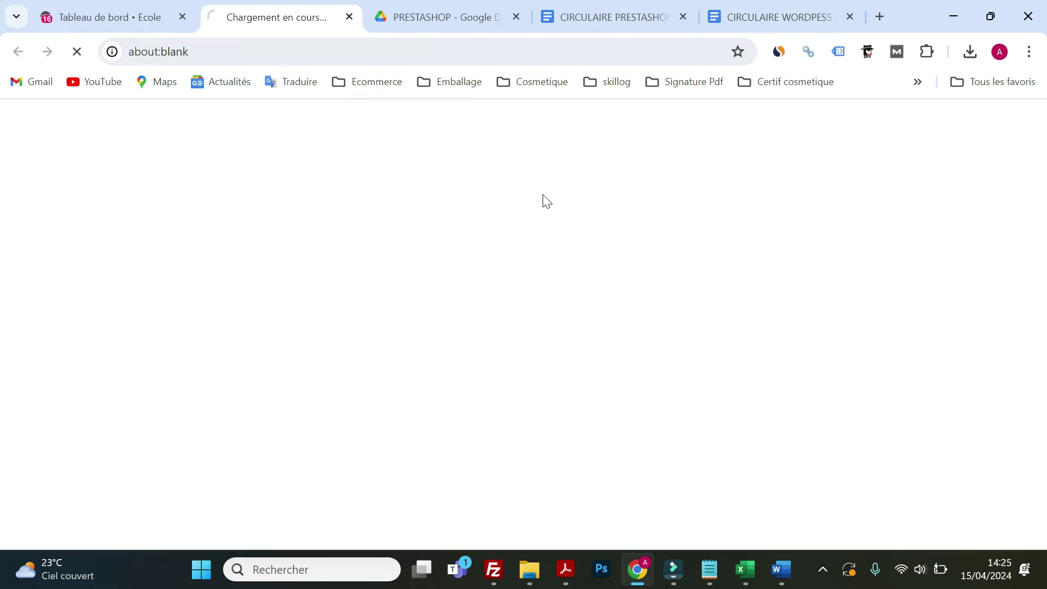
Step: Browse the slides of the homepage carousel on the public storefront
{"action": "scroll", "coordinate": [381, 220], "scroll_direction": "down", "scroll_amount": 1}
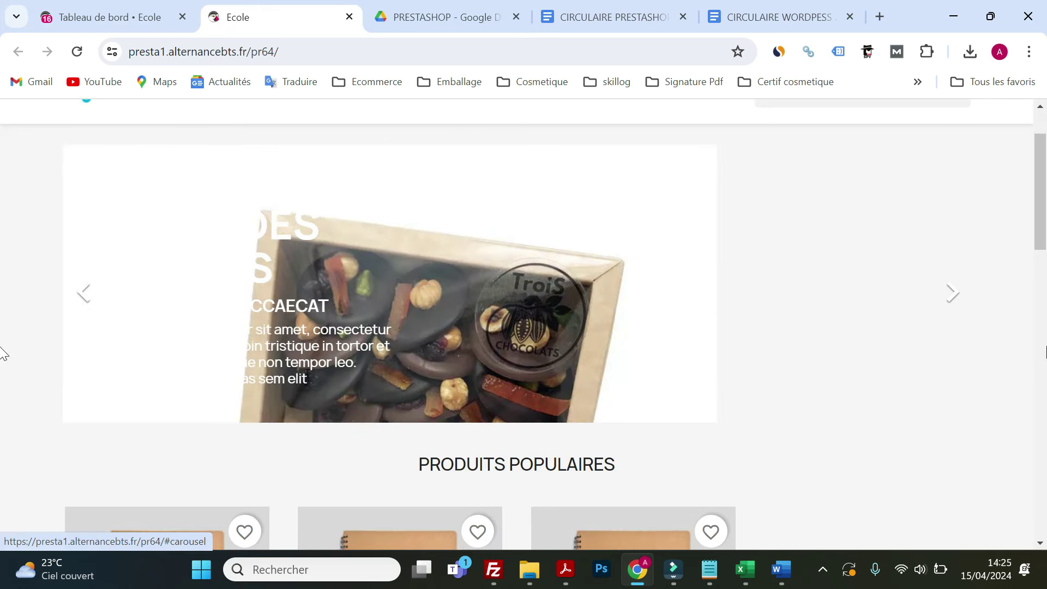
{"action": "left_click", "coordinate": [949, 305]}
{"action": "left_click", "coordinate": [950, 305]}
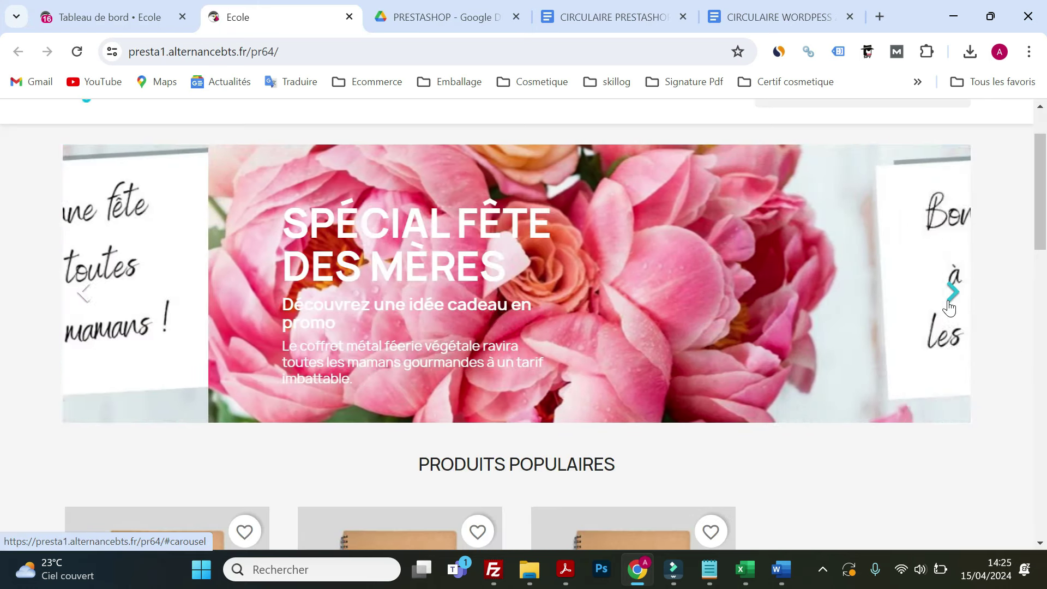
{"action": "scroll", "coordinate": [607, 380], "scroll_direction": "up", "scroll_amount": 1}
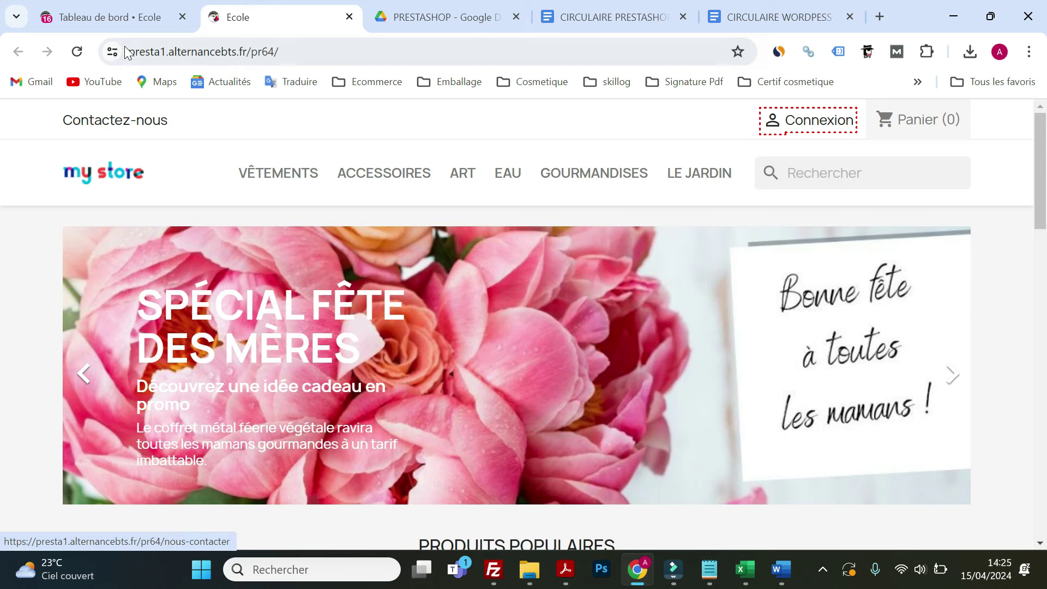
Step: Return to the PrestaShop back office and open the page configuration of the theme and logo settings
{"action": "left_click", "coordinate": [127, 17]}
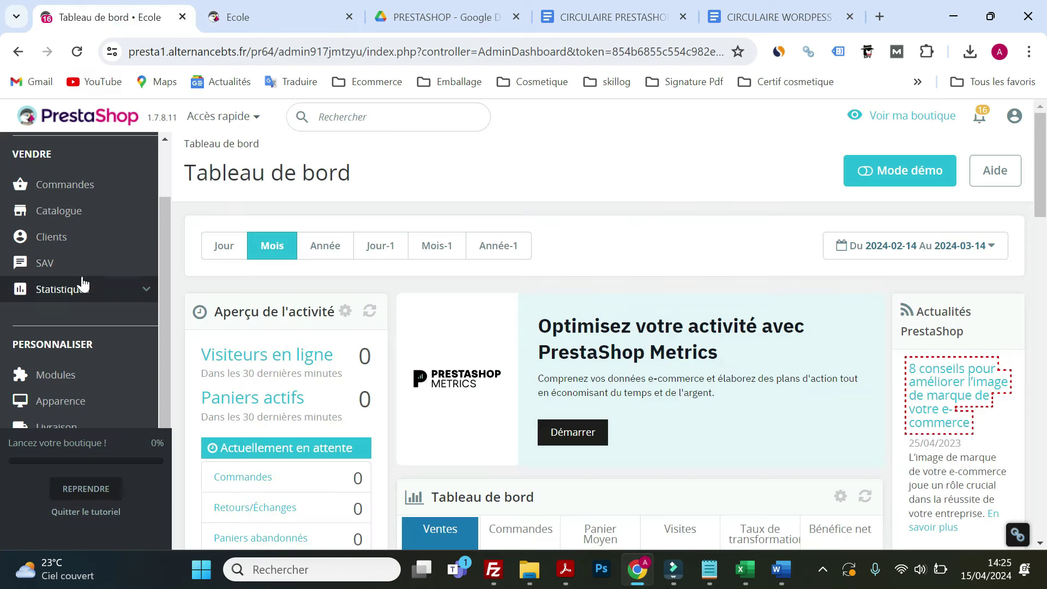
{"action": "scroll", "coordinate": [82, 281], "scroll_direction": "up", "scroll_amount": 2}
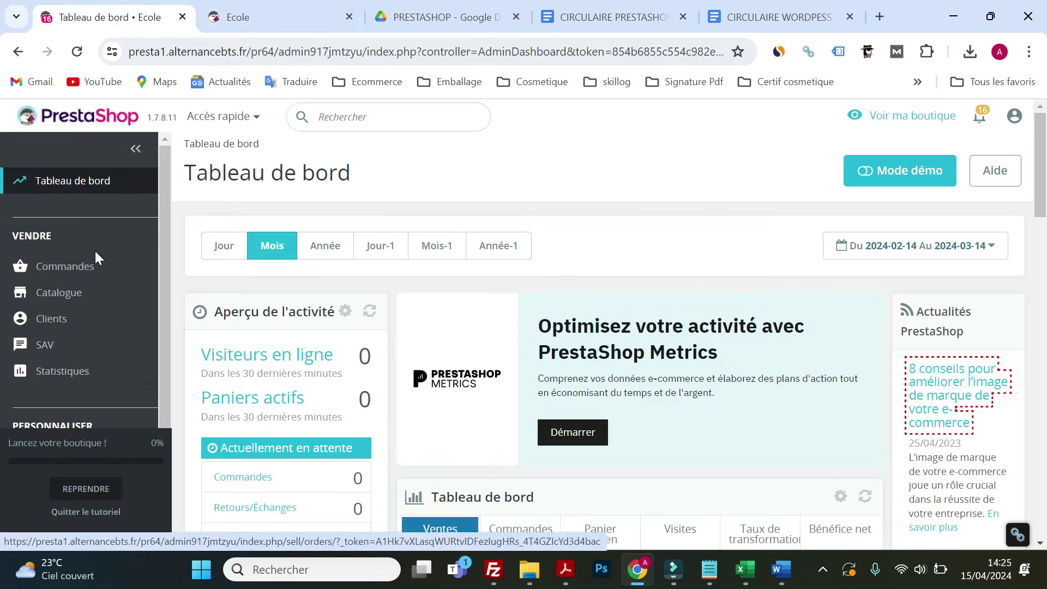
{"action": "scroll", "coordinate": [99, 253], "scroll_direction": "down", "scroll_amount": 3}
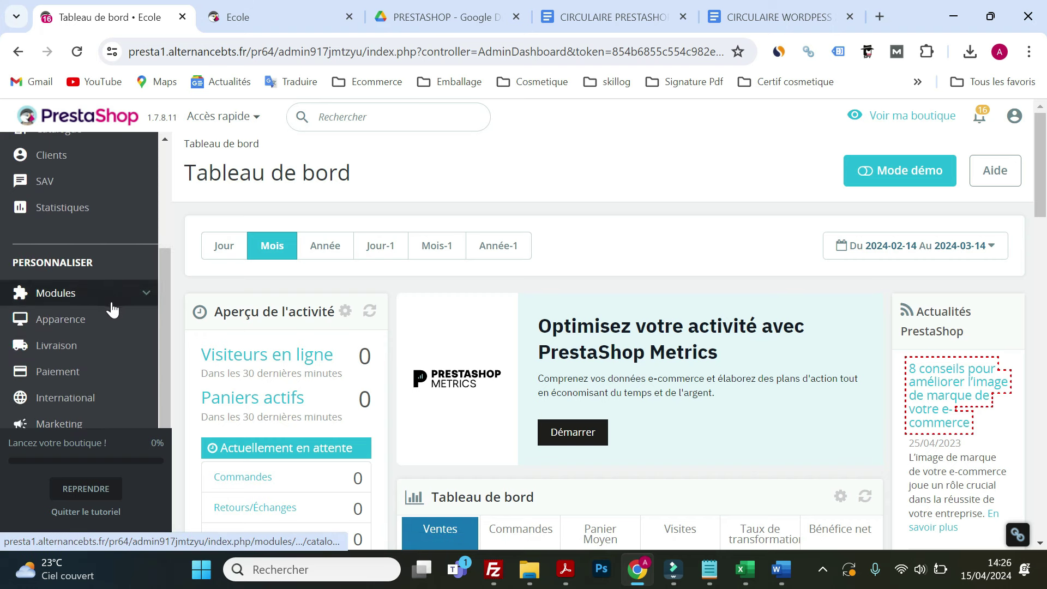
{"action": "mouse_move", "coordinate": [109, 322]}
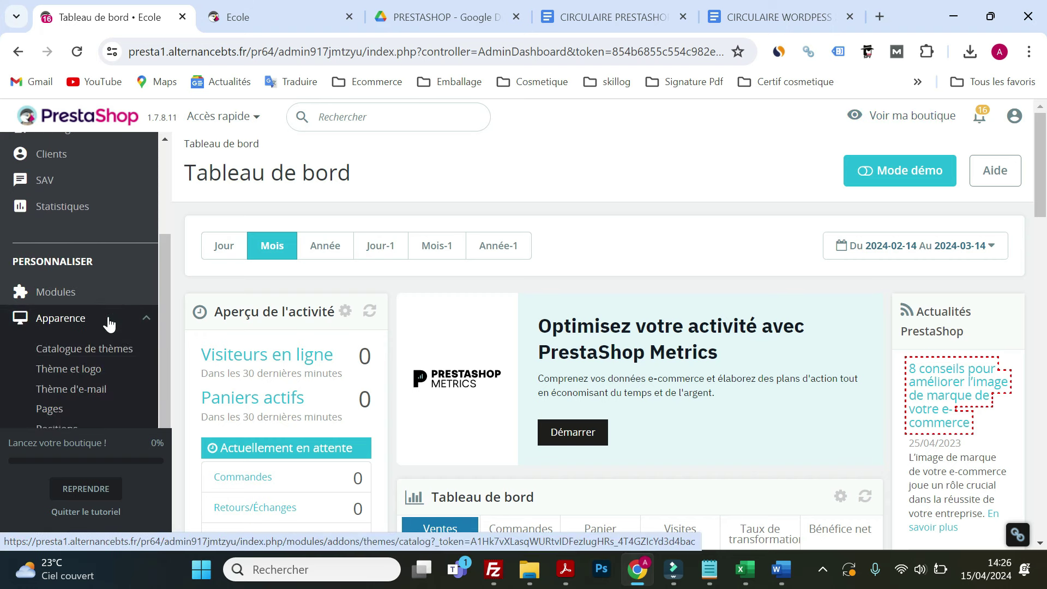
{"action": "scroll", "coordinate": [107, 322], "scroll_direction": "down", "scroll_amount": 2}
{"action": "left_click", "coordinate": [72, 288]}
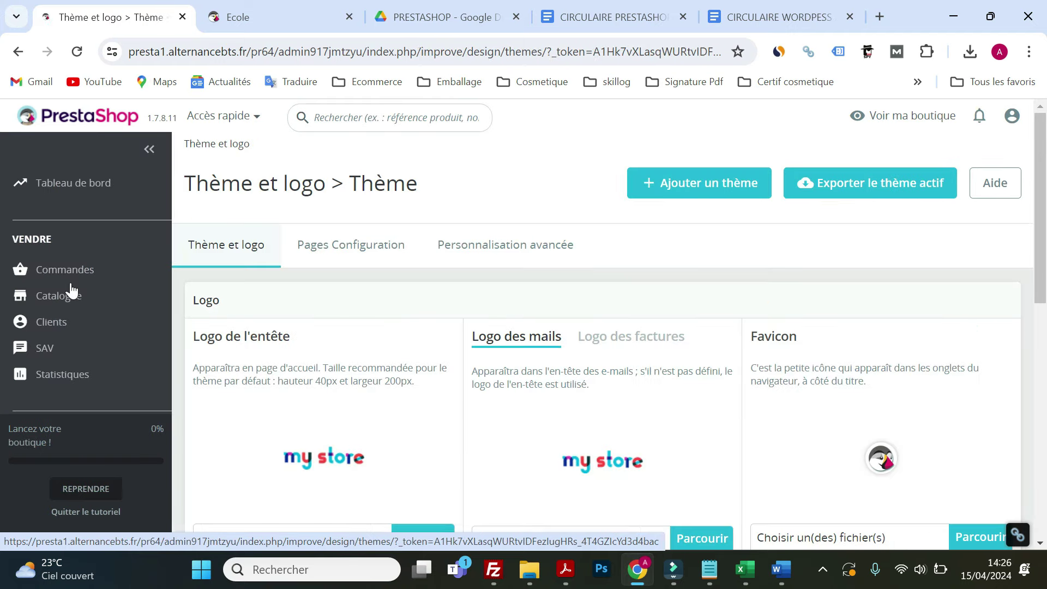
{"action": "left_click", "coordinate": [338, 251]}
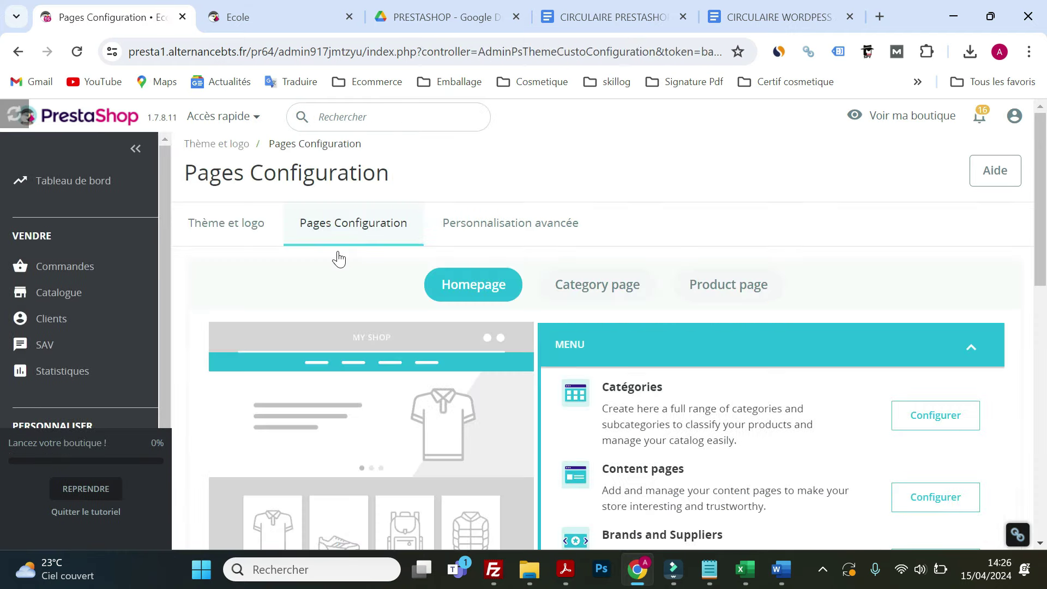
Step: Open the configuration of the homepage slider's 'Carrousel' module and go to its list of slides
{"action": "left_click", "coordinate": [385, 436]}
{"action": "scroll", "coordinate": [371, 393], "scroll_direction": "down", "scroll_amount": 2}
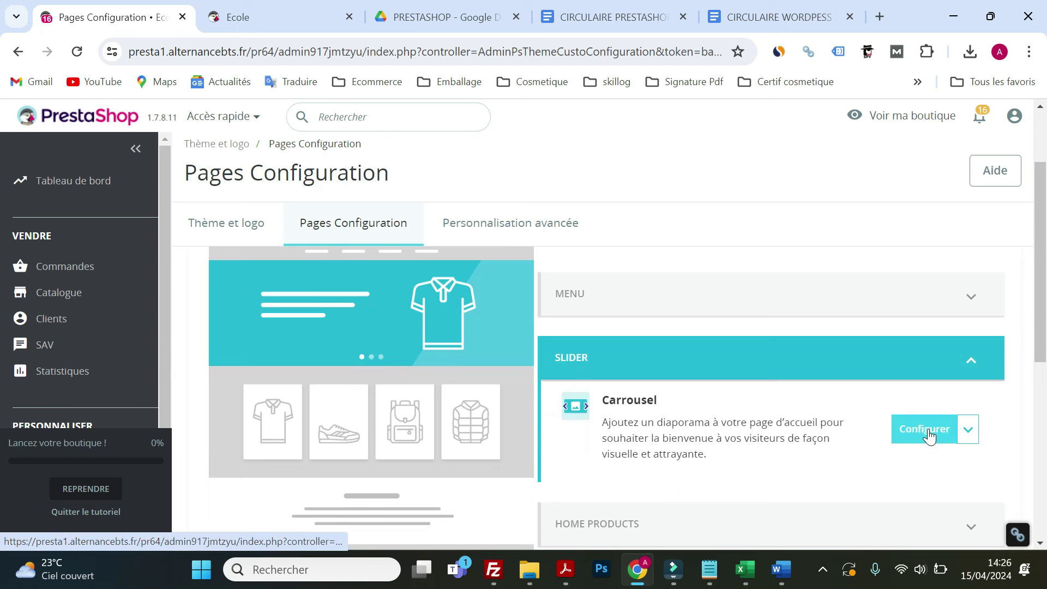
{"action": "left_click", "coordinate": [901, 434]}
{"action": "scroll", "coordinate": [584, 338], "scroll_direction": "down", "scroll_amount": 2}
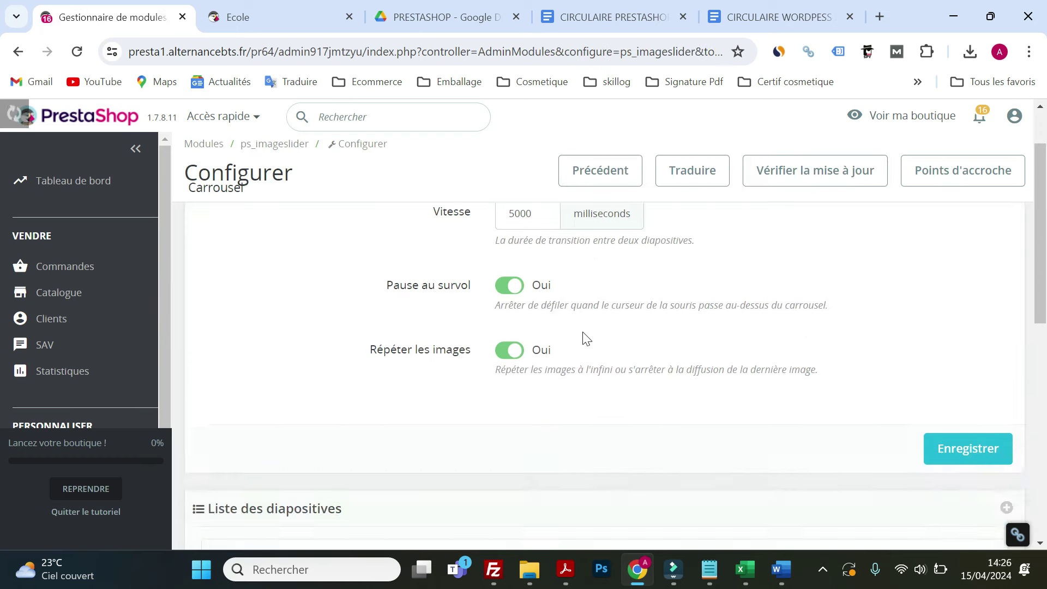
{"action": "scroll", "coordinate": [584, 338], "scroll_direction": "down", "scroll_amount": 6}
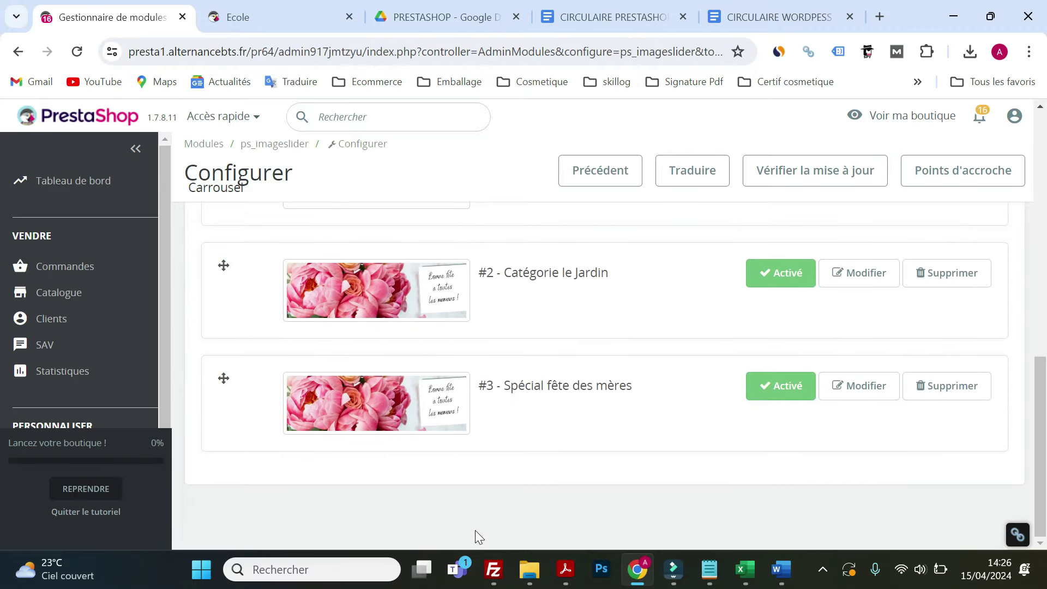
Step: Reread question Q3 in the PDF brief and compare its carousel requirements with the slides in the back office and storefront
{"action": "left_click", "coordinate": [565, 578]}
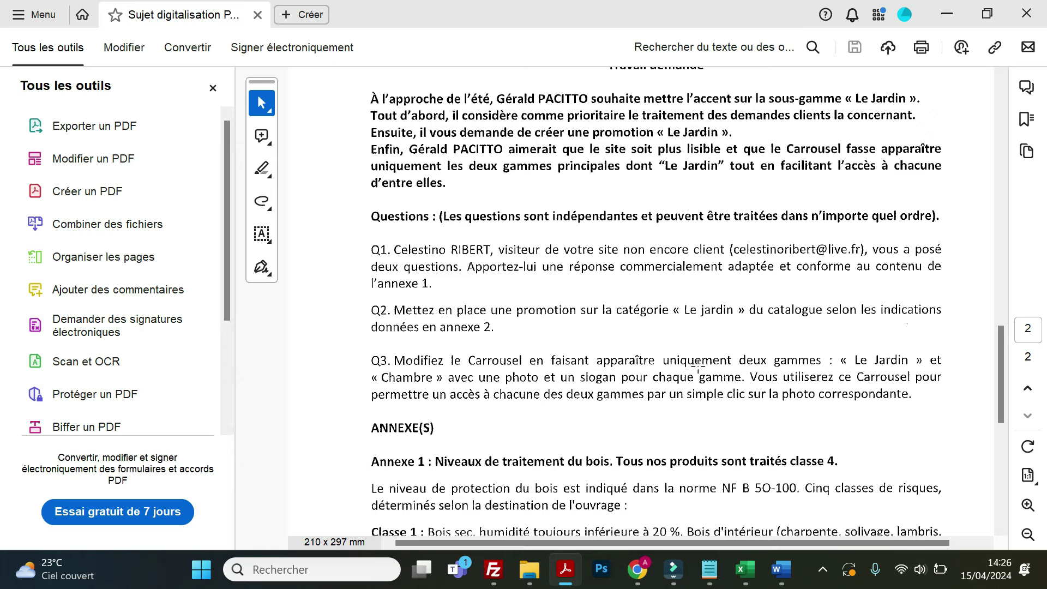
{"action": "left_click", "coordinate": [943, 15]}
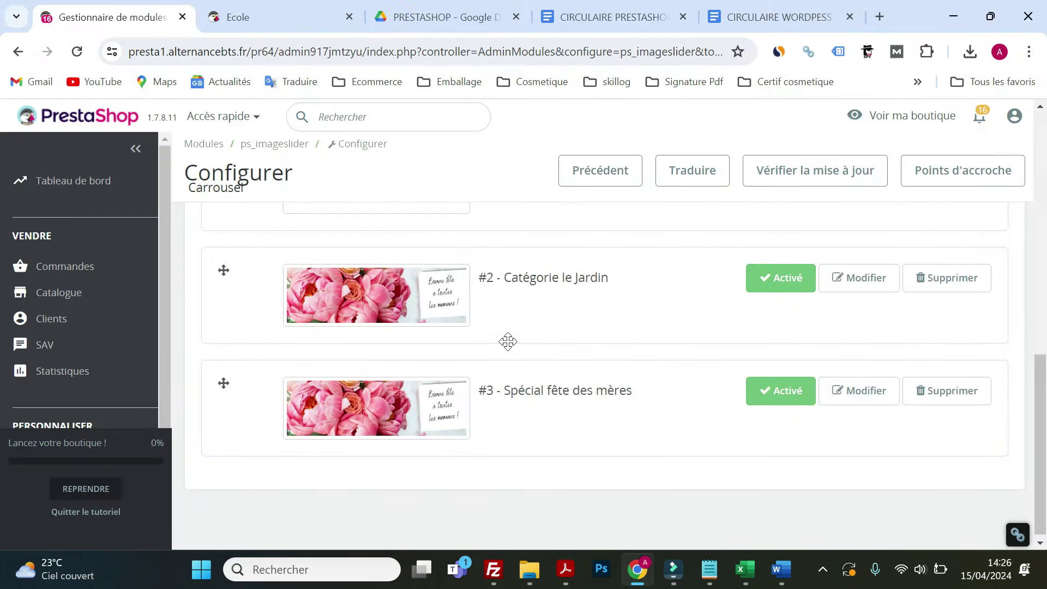
{"action": "scroll", "coordinate": [517, 342], "scroll_direction": "up", "scroll_amount": 3}
{"action": "left_click", "coordinate": [284, 17]}
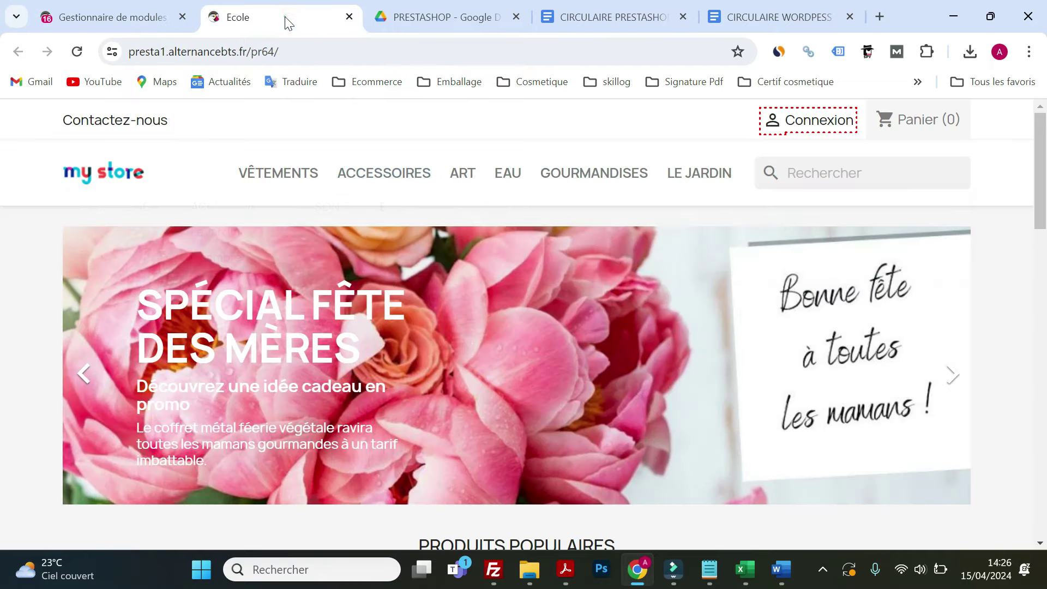
{"action": "left_click", "coordinate": [955, 375]}
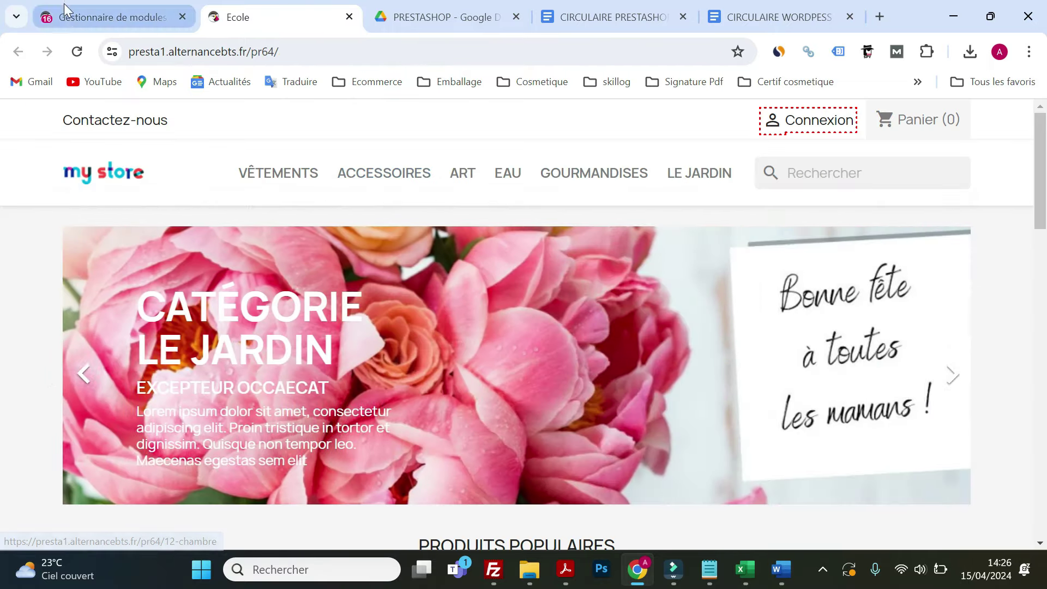
{"action": "left_click", "coordinate": [66, 17]}
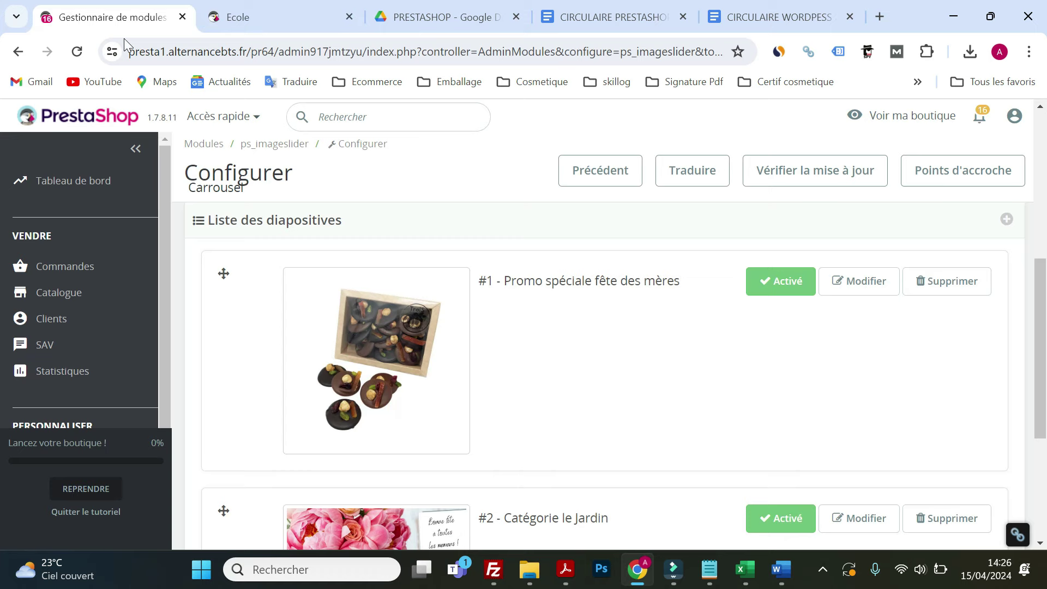
Step: Deactivate the slide 'Promo spéciale fête des mères' and save the carousel settings
{"action": "left_click", "coordinate": [779, 293]}
{"action": "scroll", "coordinate": [872, 393], "scroll_direction": "down", "scroll_amount": 5}
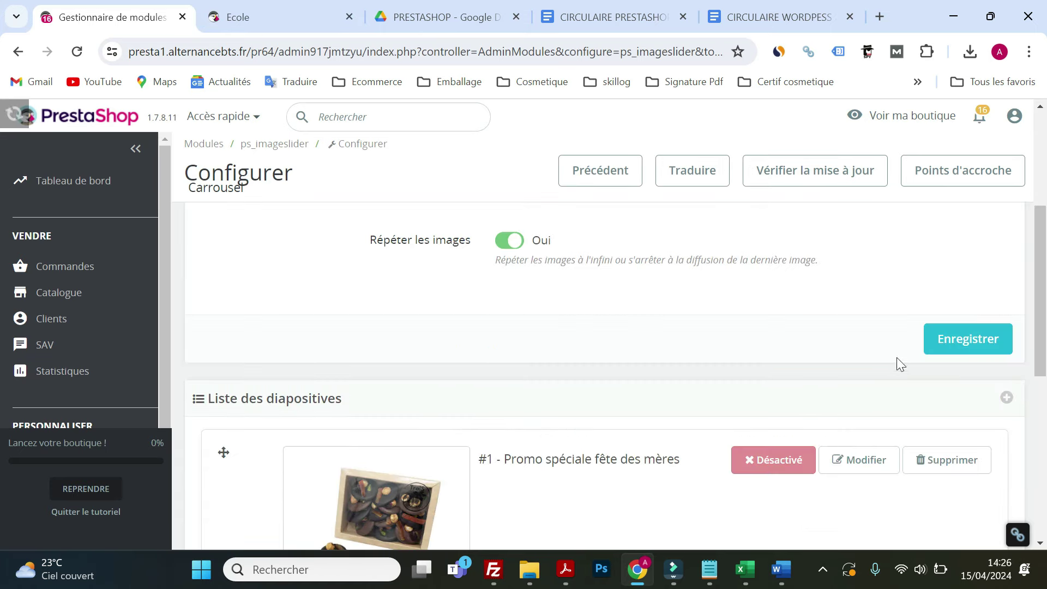
{"action": "left_click", "coordinate": [949, 343]}
Step: Reload the storefront homepage and go through the carousel slides to check the deactivation
{"action": "left_click", "coordinate": [236, 20]}
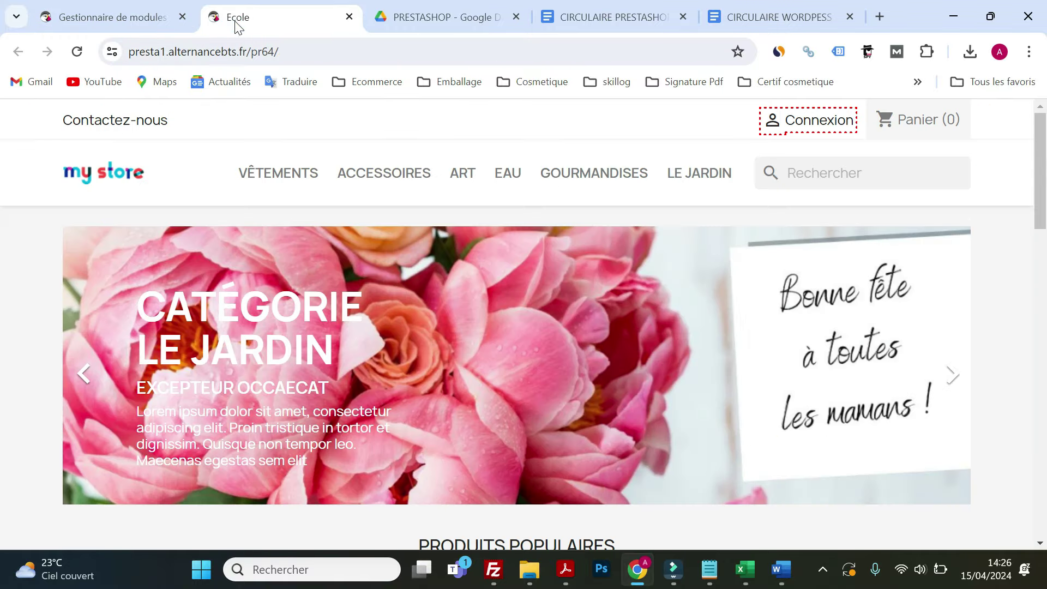
{"action": "left_click", "coordinate": [86, 53]}
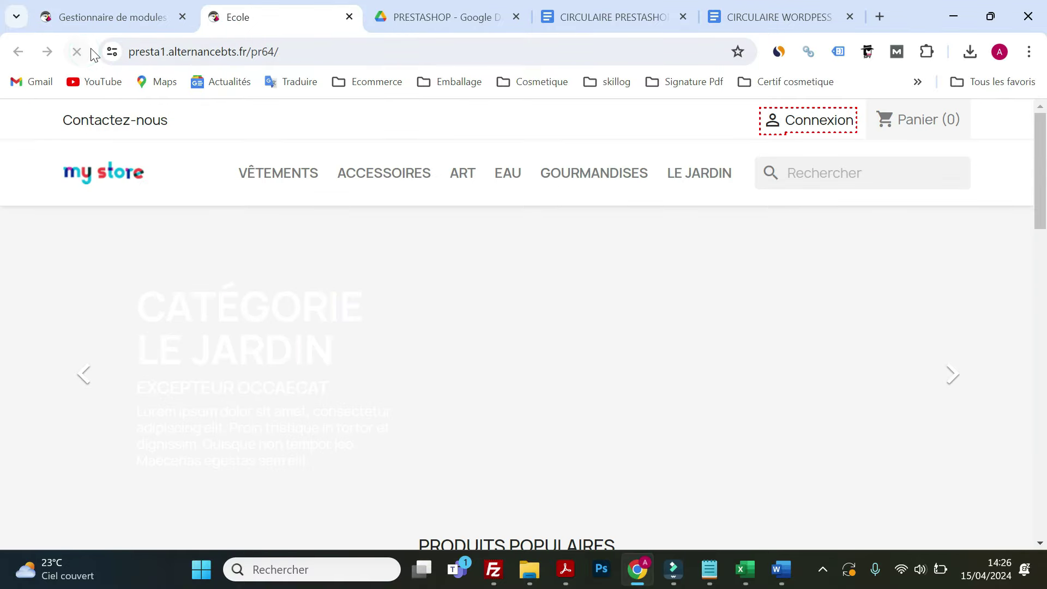
{"action": "left_click", "coordinate": [953, 391]}
{"action": "left_click", "coordinate": [953, 376]}
{"action": "left_click", "coordinate": [952, 377]}
Step: Replace the image of the back-office slide 'Catégorie le Jardin' with the file carrousel-jardin and save the slide
{"action": "left_click", "coordinate": [125, 20]}
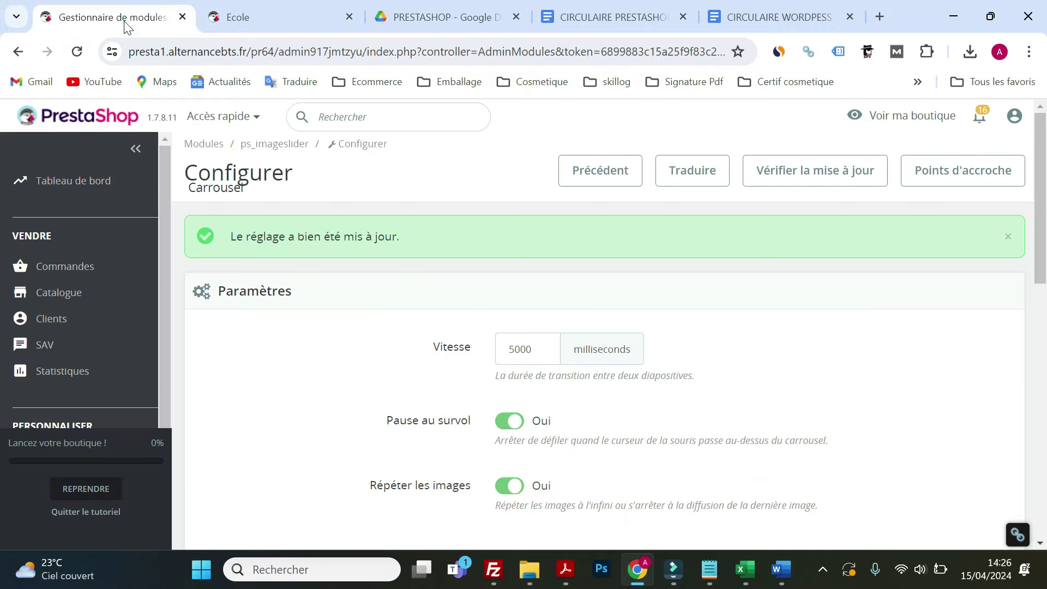
{"action": "scroll", "coordinate": [393, 294], "scroll_direction": "down", "scroll_amount": 10}
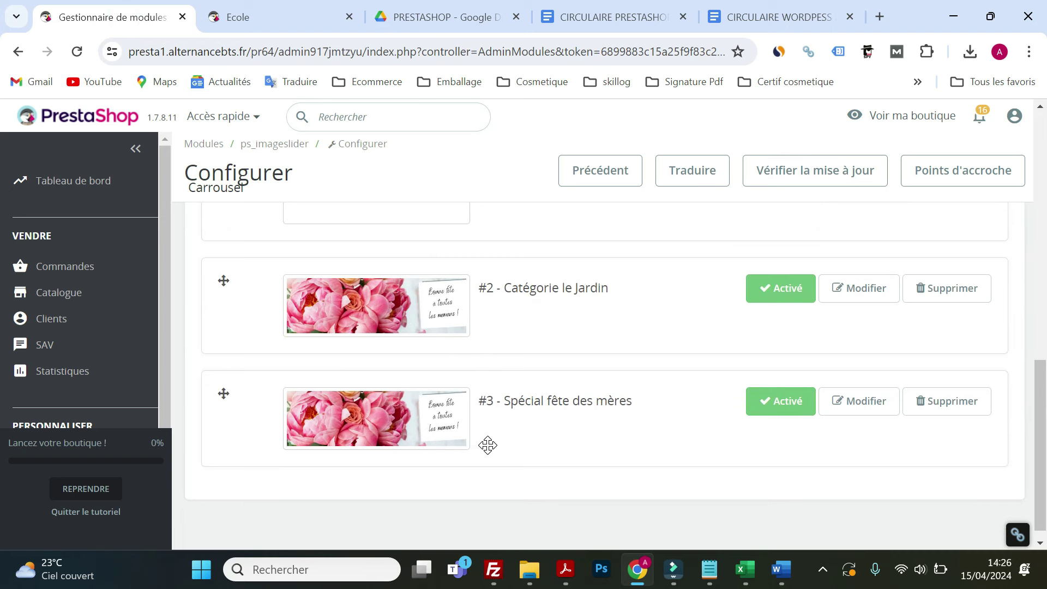
{"action": "left_click", "coordinate": [858, 291]}
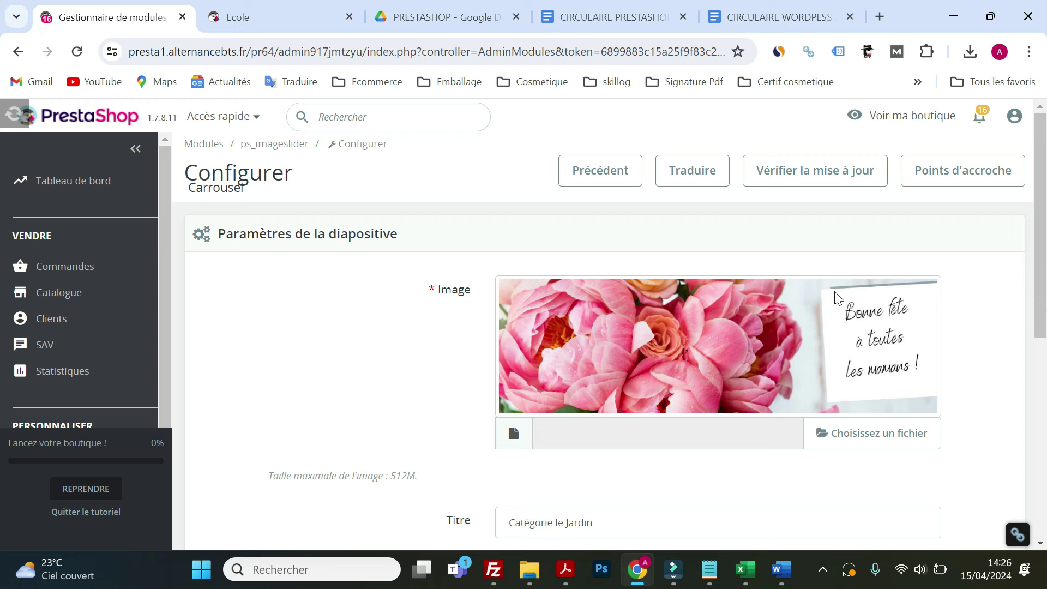
{"action": "left_click", "coordinate": [831, 443]}
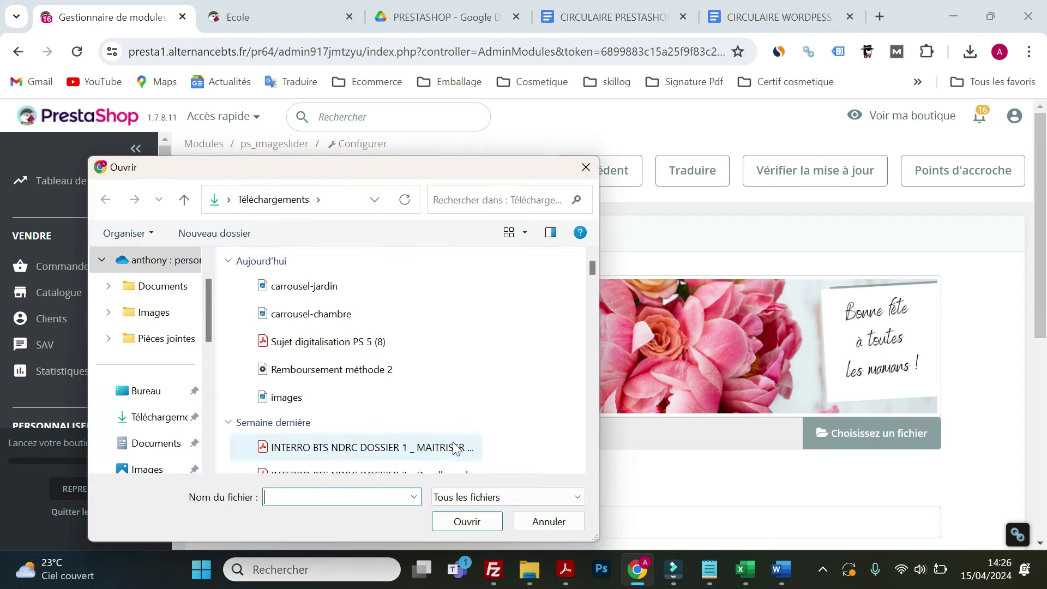
{"action": "left_click", "coordinate": [294, 291]}
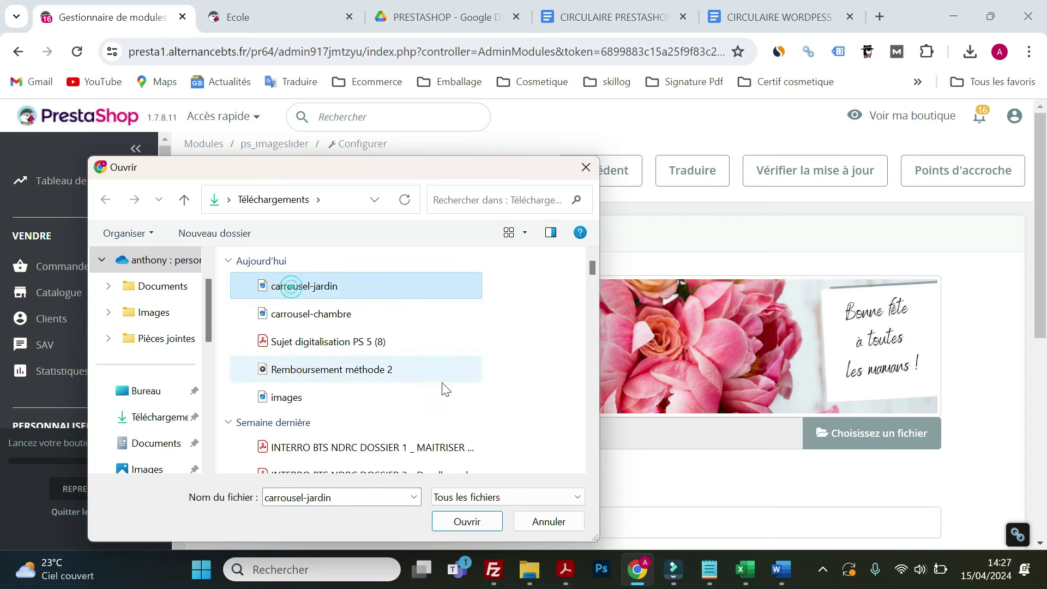
{"action": "left_click", "coordinate": [469, 527]}
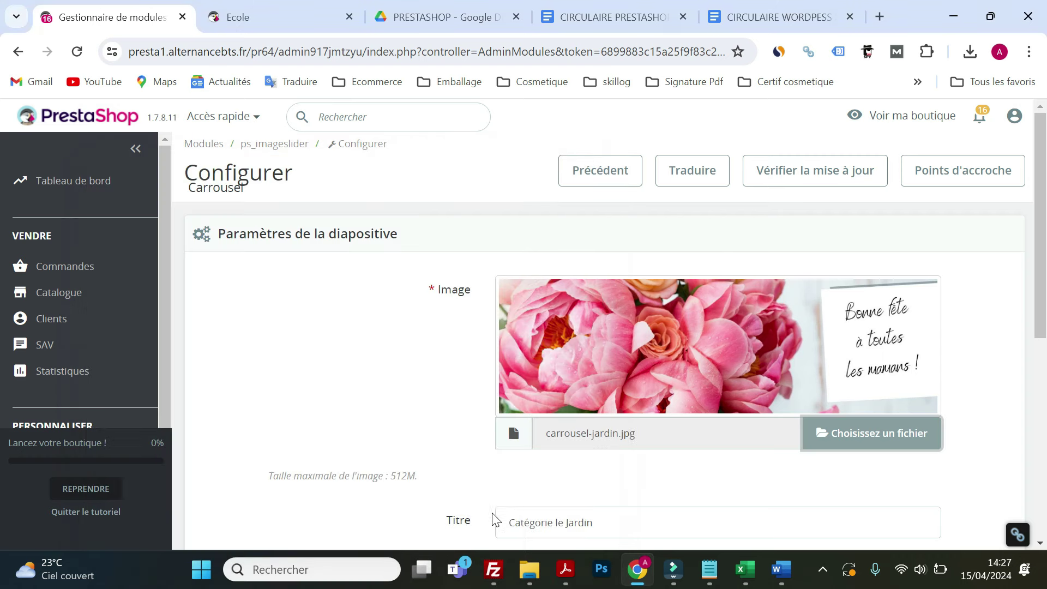
{"action": "scroll", "coordinate": [637, 479], "scroll_direction": "down", "scroll_amount": 5}
{"action": "left_click", "coordinate": [971, 453]}
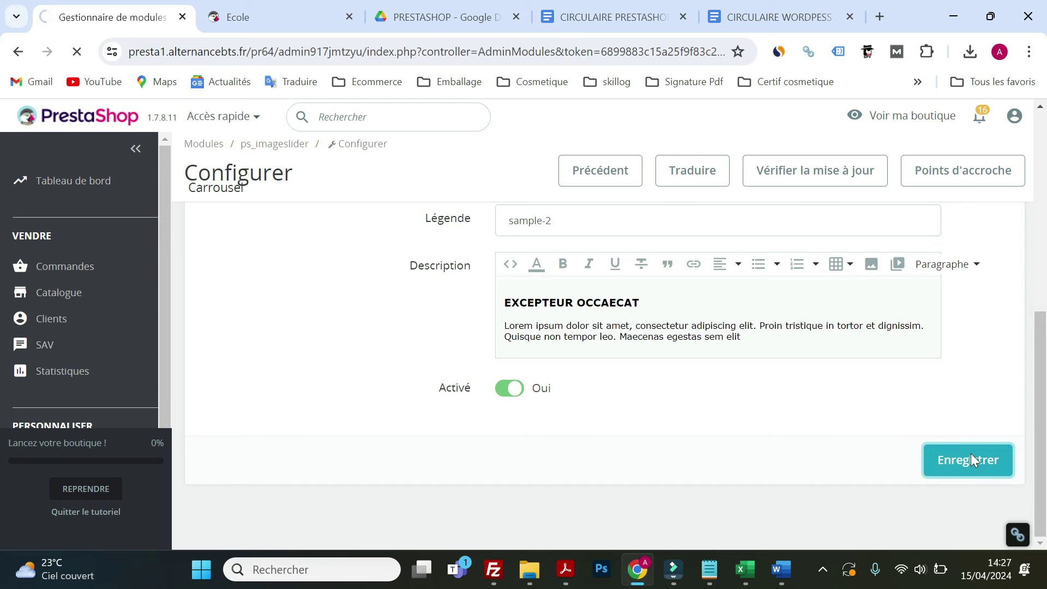
Step: Reopen the slide 'Catégorie le Jardin' for editing and change its title to 'Le Jardin'
{"action": "scroll", "coordinate": [713, 421], "scroll_direction": "down", "scroll_amount": 9}
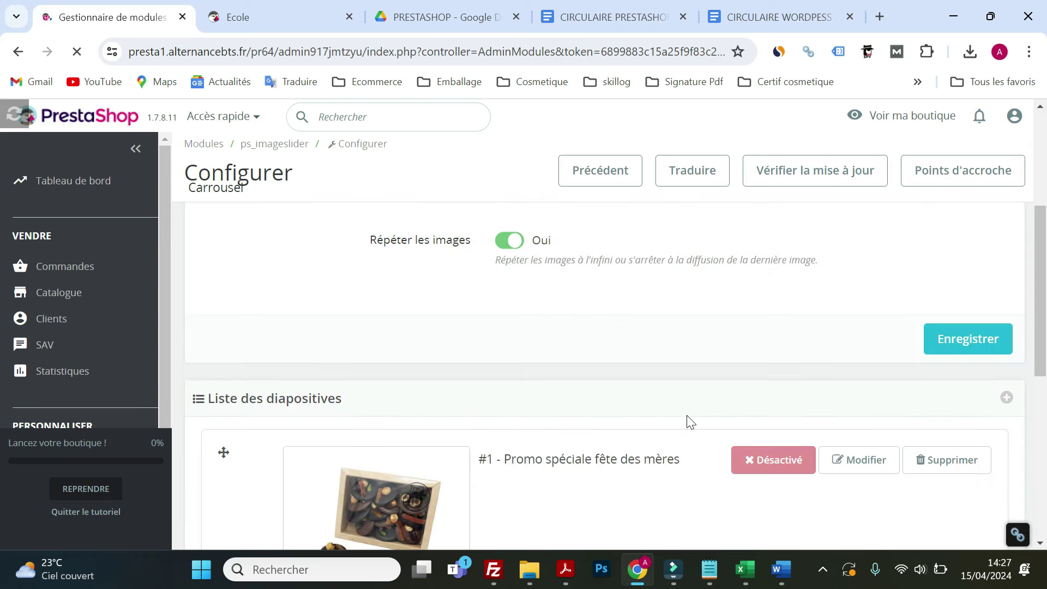
{"action": "scroll", "coordinate": [687, 416], "scroll_direction": "down", "scroll_amount": 3}
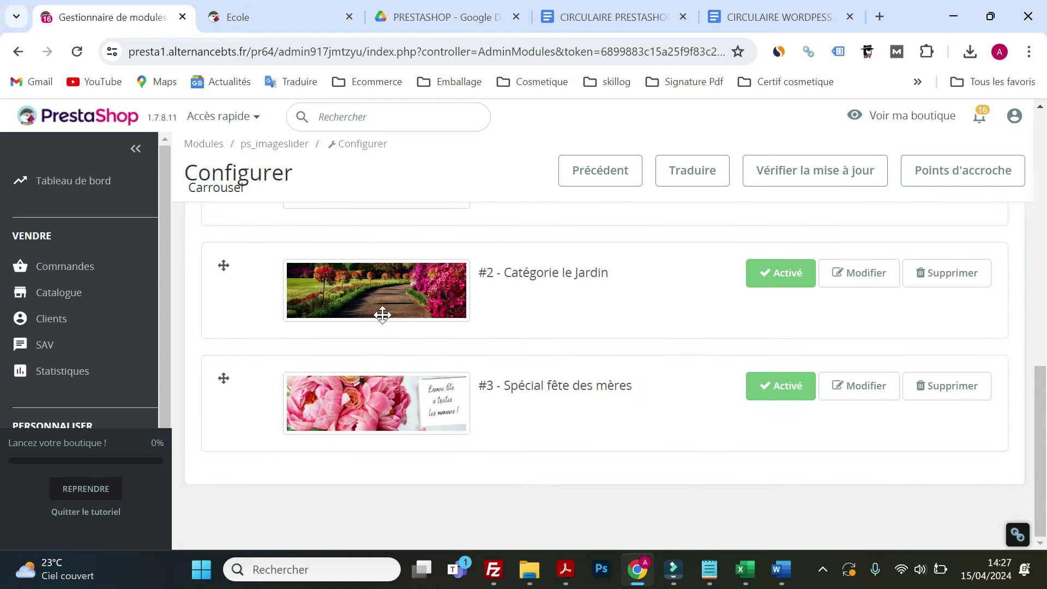
{"action": "left_click", "coordinate": [850, 283]}
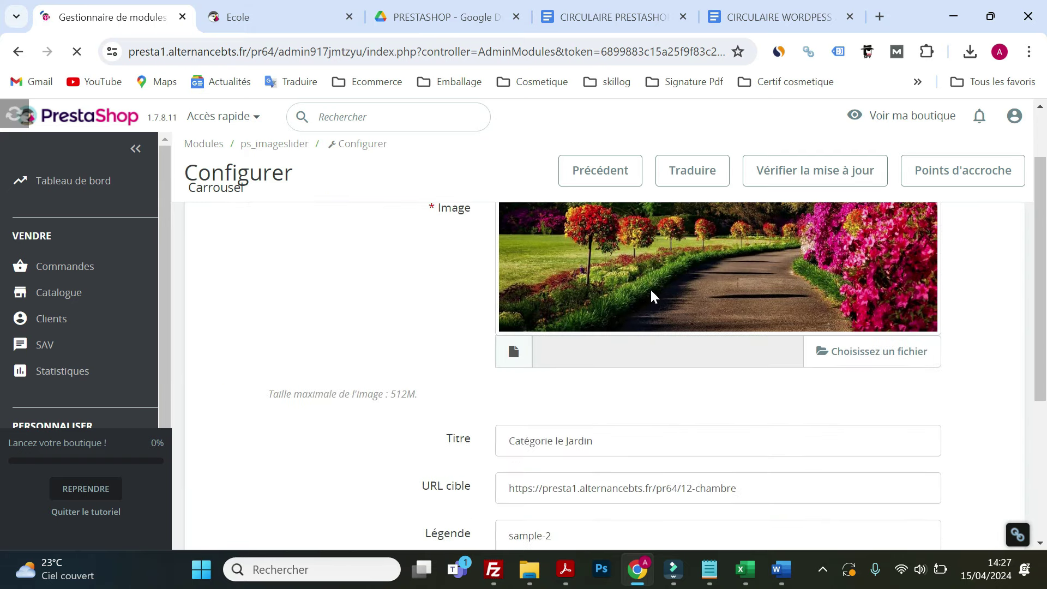
{"action": "scroll", "coordinate": [650, 288], "scroll_direction": "down", "scroll_amount": 2}
{"action": "scroll", "coordinate": [603, 355], "scroll_direction": "up", "scroll_amount": 2}
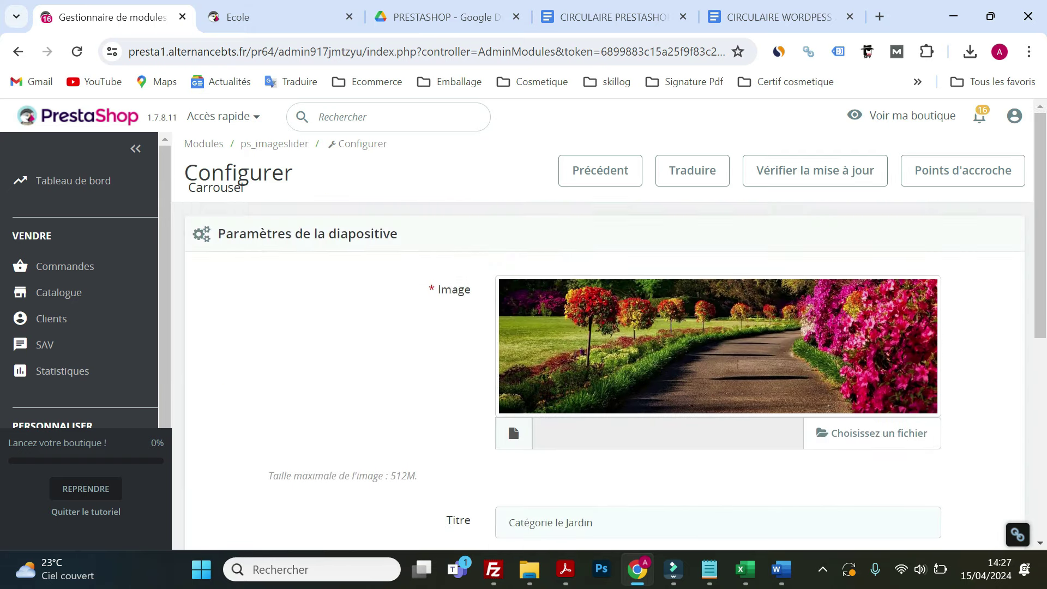
{"action": "scroll", "coordinate": [603, 355], "scroll_direction": "down", "scroll_amount": 2}
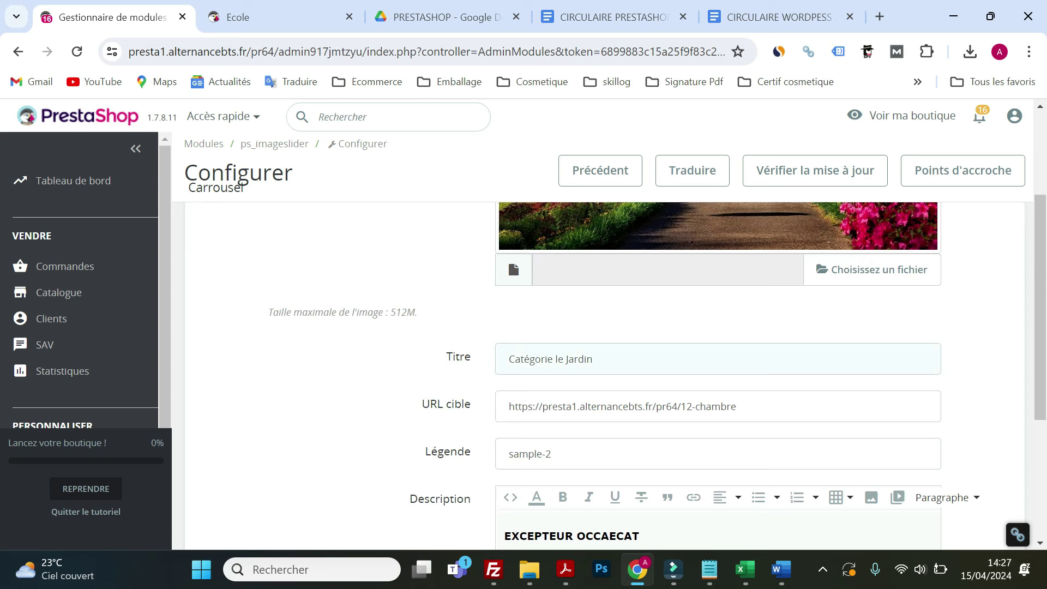
{"action": "left_click_drag", "start_coordinate": [548, 358], "coordinate": [392, 362]}
{"action": "key", "text": "BackSpace"}
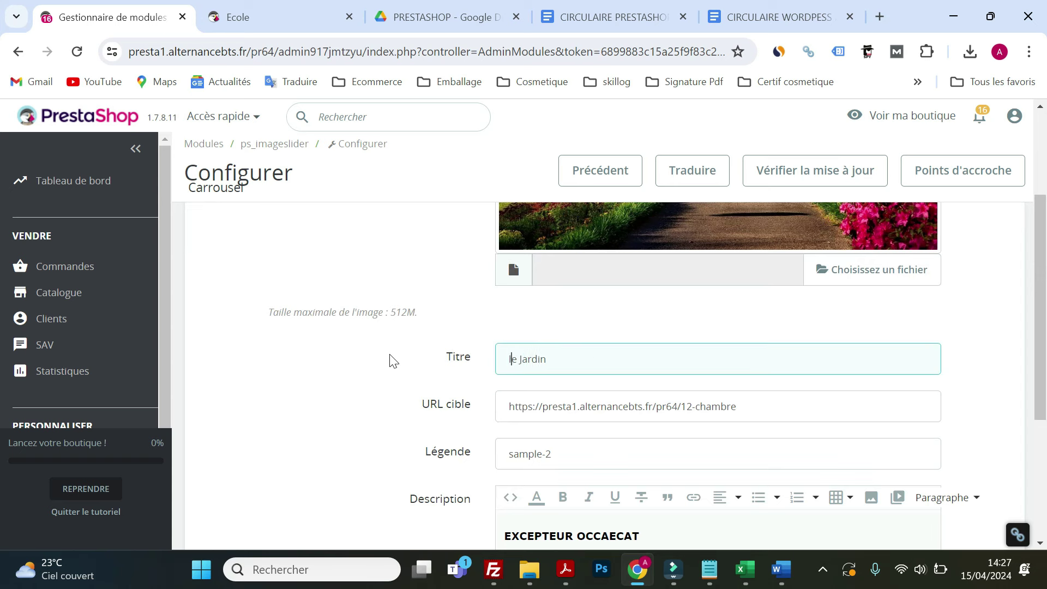
{"action": "key", "text": "Delete"}
{"action": "type", "text": "L"}
Step: Clear the legend of the garden slide
{"action": "scroll", "coordinate": [600, 354], "scroll_direction": "down", "scroll_amount": 2}
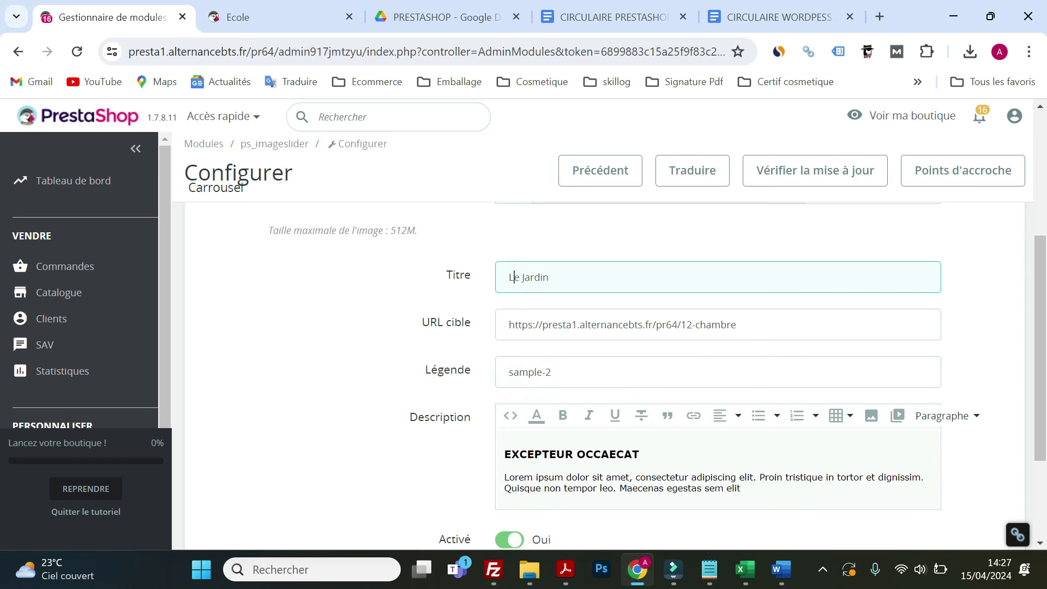
{"action": "key", "text": "ctrl+a"}
{"action": "key", "text": "BackSpace"}
{"action": "scroll", "coordinate": [464, 344], "scroll_direction": "up", "scroll_amount": 5}
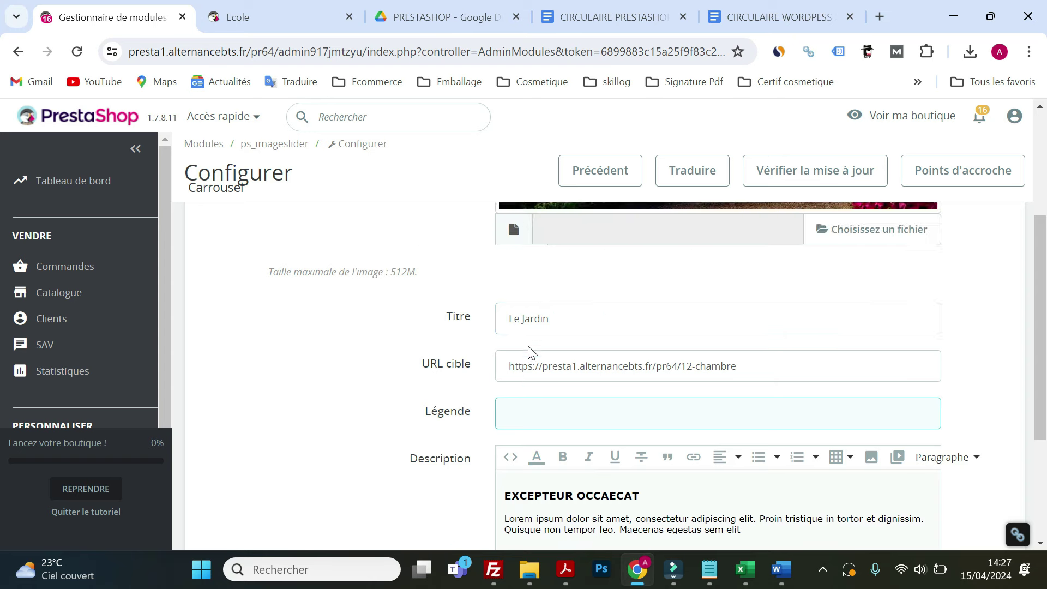
Step: Enter 'Un jardin vert et coloré' as the legend of the garden slide
{"action": "scroll", "coordinate": [532, 365], "scroll_direction": "down", "scroll_amount": 3}
{"action": "scroll", "coordinate": [540, 341], "scroll_direction": "down", "scroll_amount": 1}
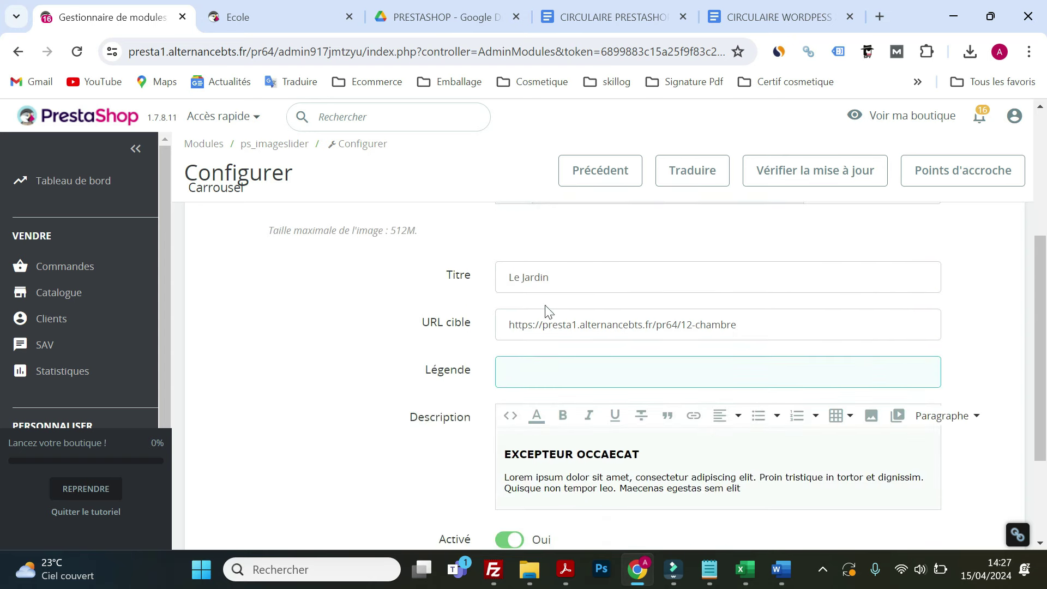
{"action": "scroll", "coordinate": [542, 375], "scroll_direction": "up", "scroll_amount": 4}
{"action": "scroll", "coordinate": [545, 428], "scroll_direction": "down", "scroll_amount": 3}
{"action": "type", "text": "u"}
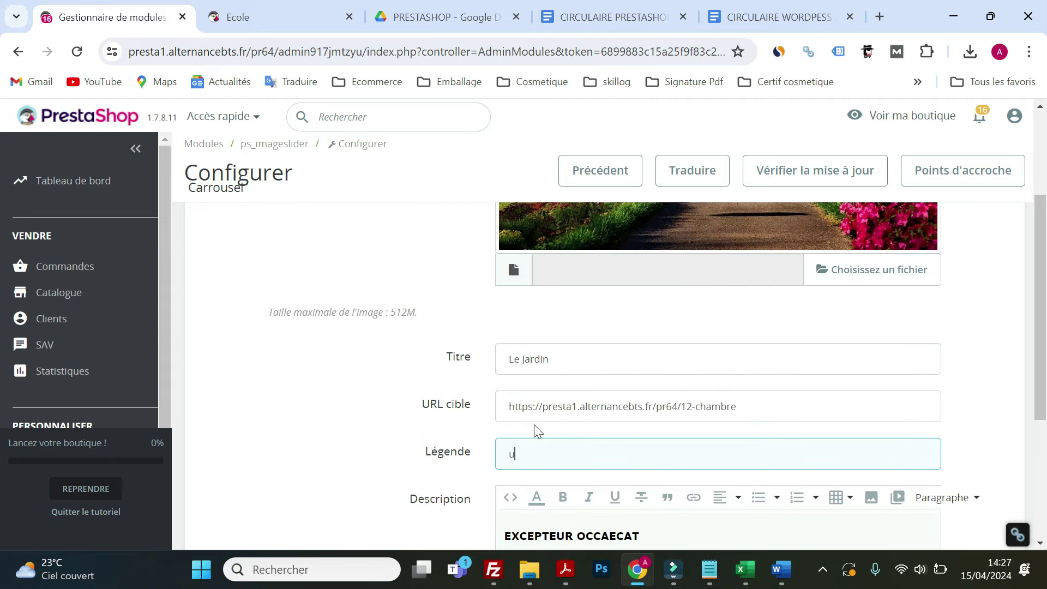
{"action": "type", "text": "N JAR"}
{"action": "key", "text": "BackSpace"}
{"action": "key", "text": "BackSpace"}
{"action": "key", "text": "BackSpace"}
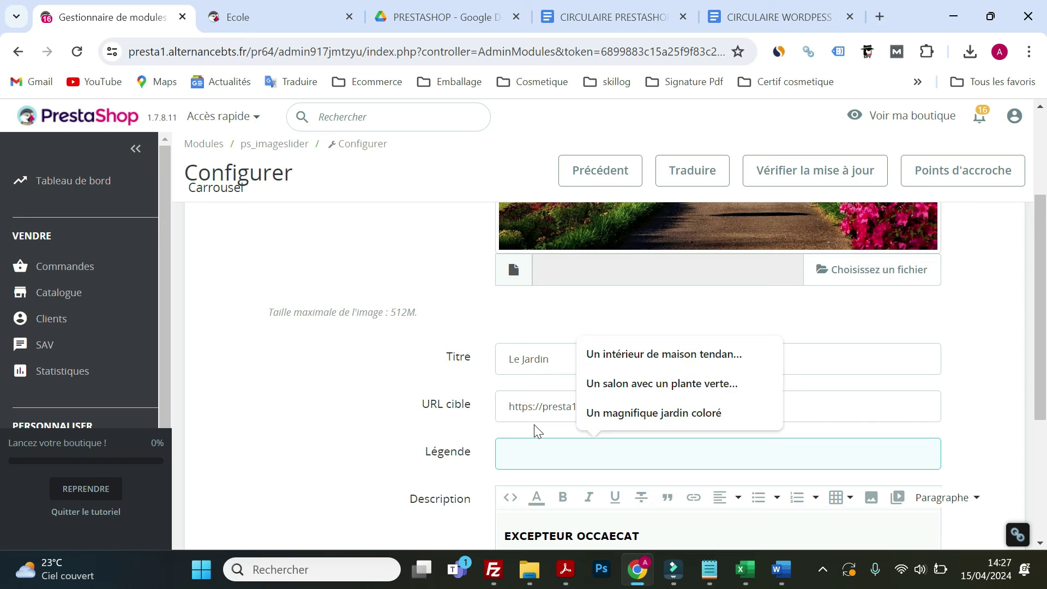
{"action": "type", "text": "Un jardin vert et "}
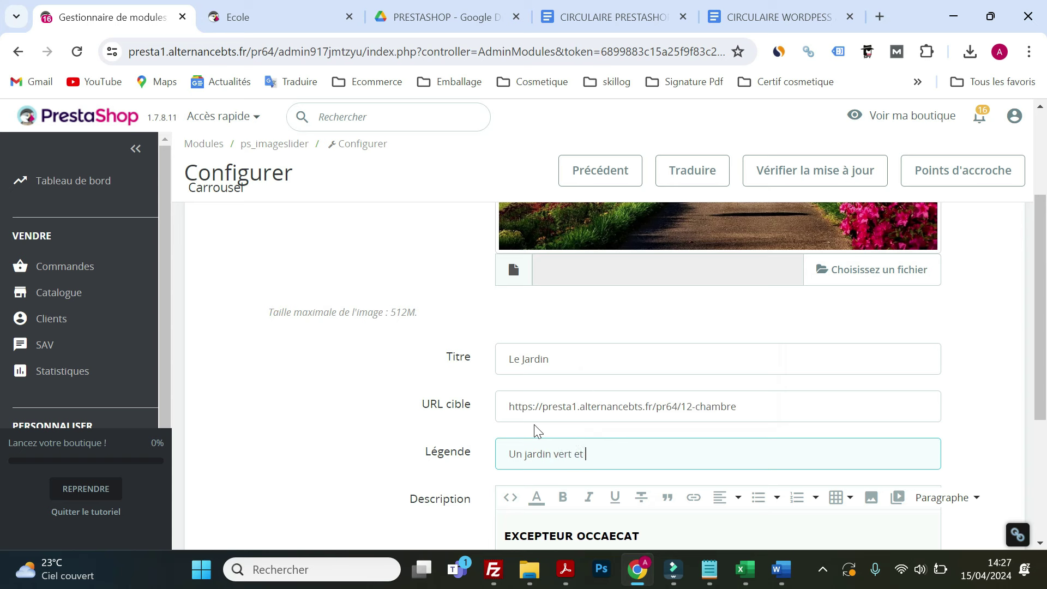
{"action": "type", "text": "coloré"}
Step: Replace the heading 'EXCEPTEUR OCCAECAT' in the garden slide's description with 'Nos produits Jardin'
{"action": "scroll", "coordinate": [540, 483], "scroll_direction": "down", "scroll_amount": 2}
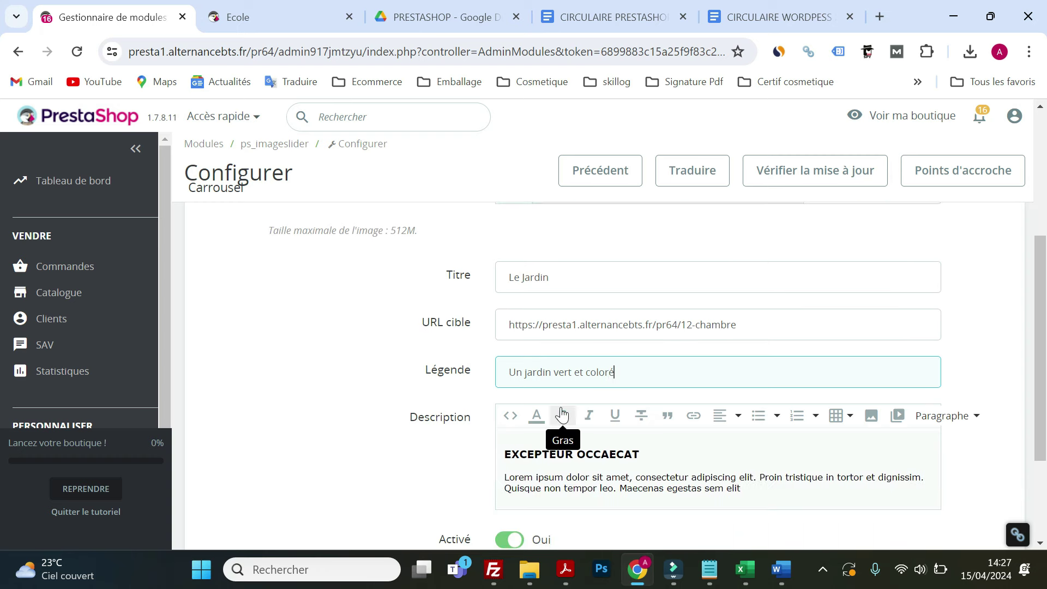
{"action": "scroll", "coordinate": [561, 412], "scroll_direction": "up", "scroll_amount": 4}
{"action": "scroll", "coordinate": [638, 322], "scroll_direction": "up", "scroll_amount": 2}
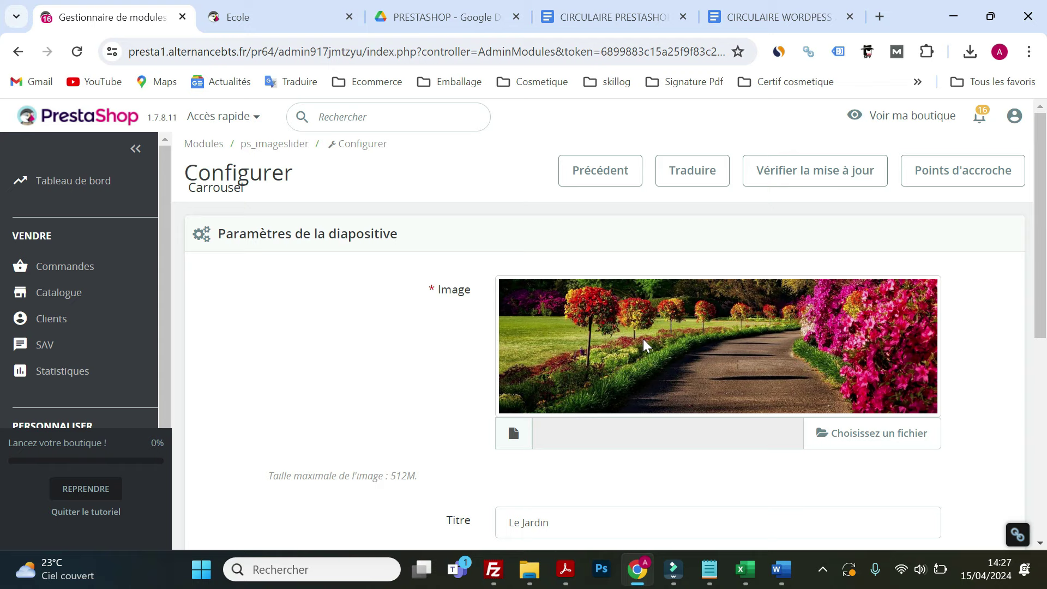
{"action": "scroll", "coordinate": [643, 341], "scroll_direction": "down", "scroll_amount": 5}
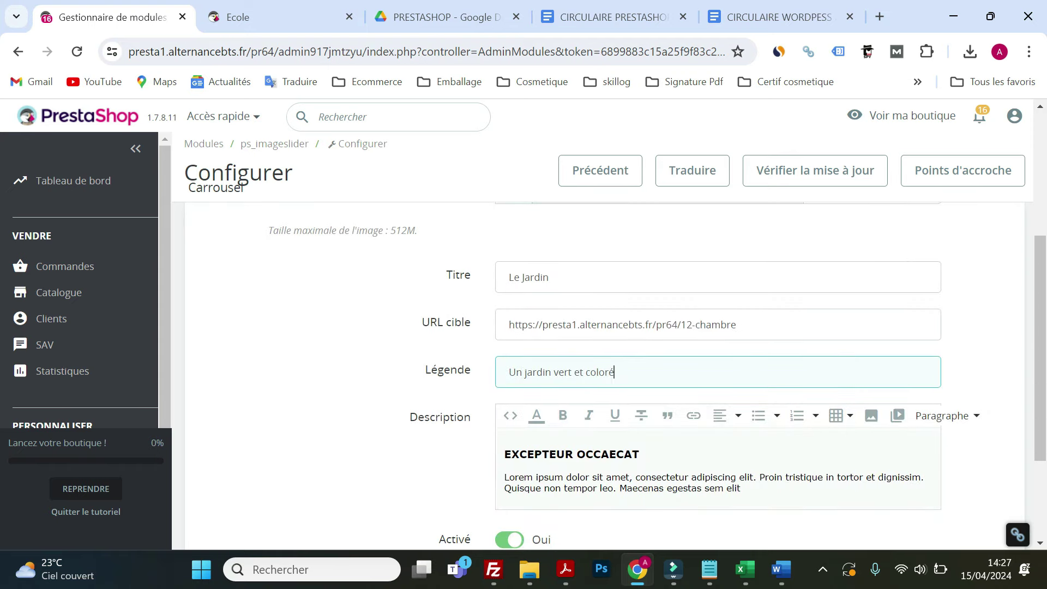
{"action": "left_click_drag", "start_coordinate": [641, 454], "coordinate": [496, 465]}
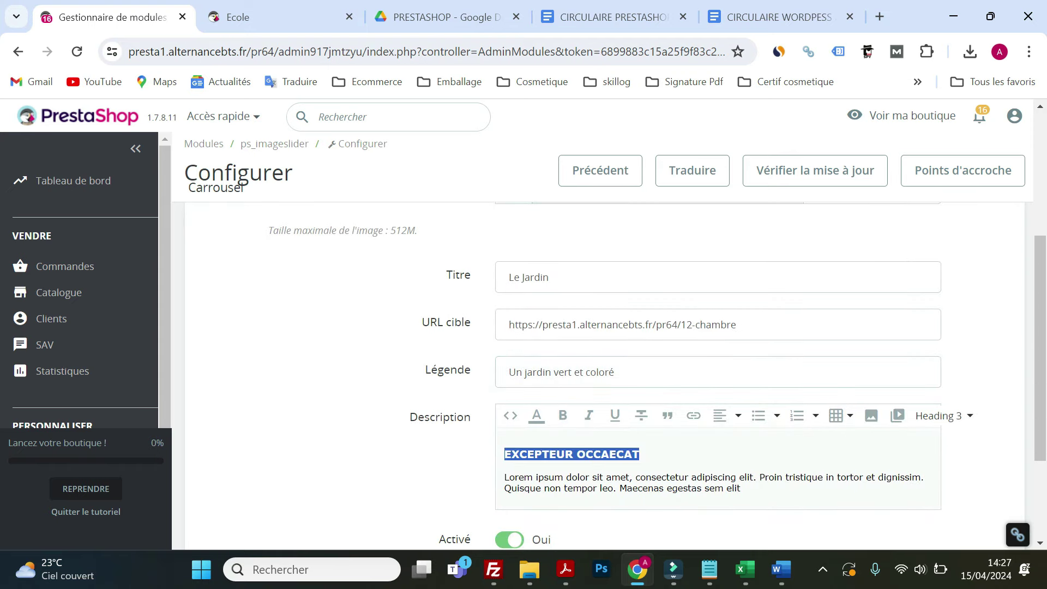
{"action": "scroll", "coordinate": [616, 471], "scroll_direction": "down", "scroll_amount": 2}
{"action": "scroll", "coordinate": [616, 471], "scroll_direction": "up", "scroll_amount": 5}
{"action": "left_click", "coordinate": [451, 453]}
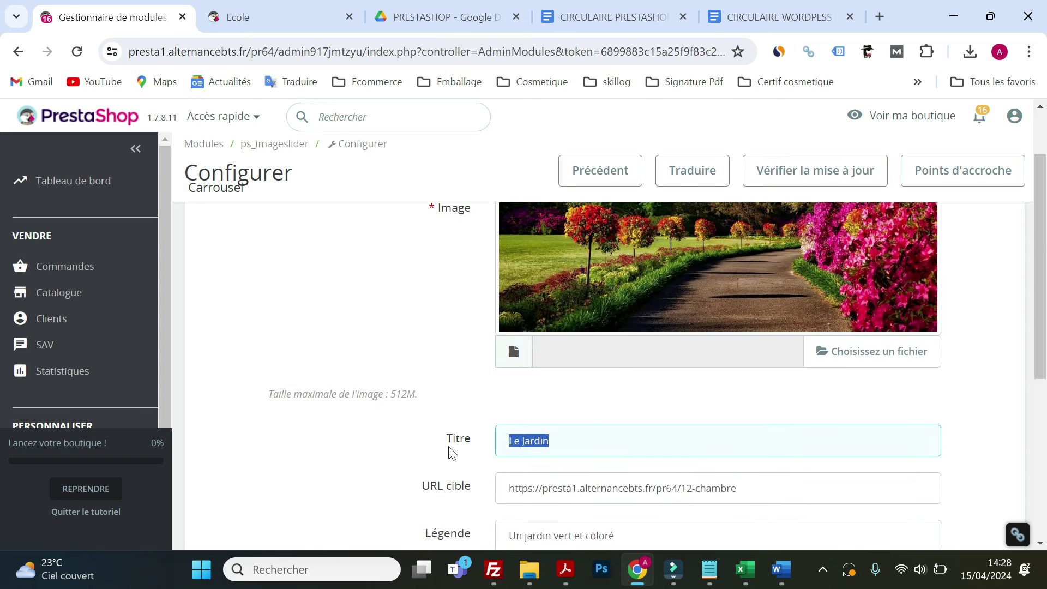
{"action": "scroll", "coordinate": [600, 377], "scroll_direction": "down", "scroll_amount": 3}
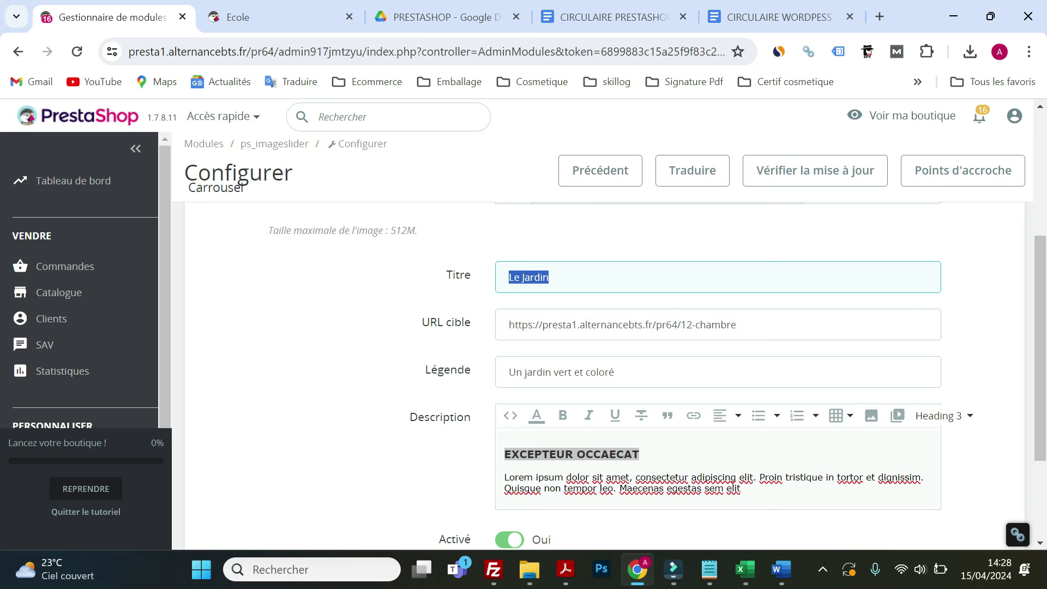
{"action": "scroll", "coordinate": [655, 377], "scroll_direction": "down", "scroll_amount": 2}
{"action": "scroll", "coordinate": [654, 376], "scroll_direction": "up", "scroll_amount": 3}
{"action": "left_click", "coordinate": [584, 359]}
{"action": "scroll", "coordinate": [584, 360], "scroll_direction": "down", "scroll_amount": 3}
{"action": "left_click", "coordinate": [585, 375]}
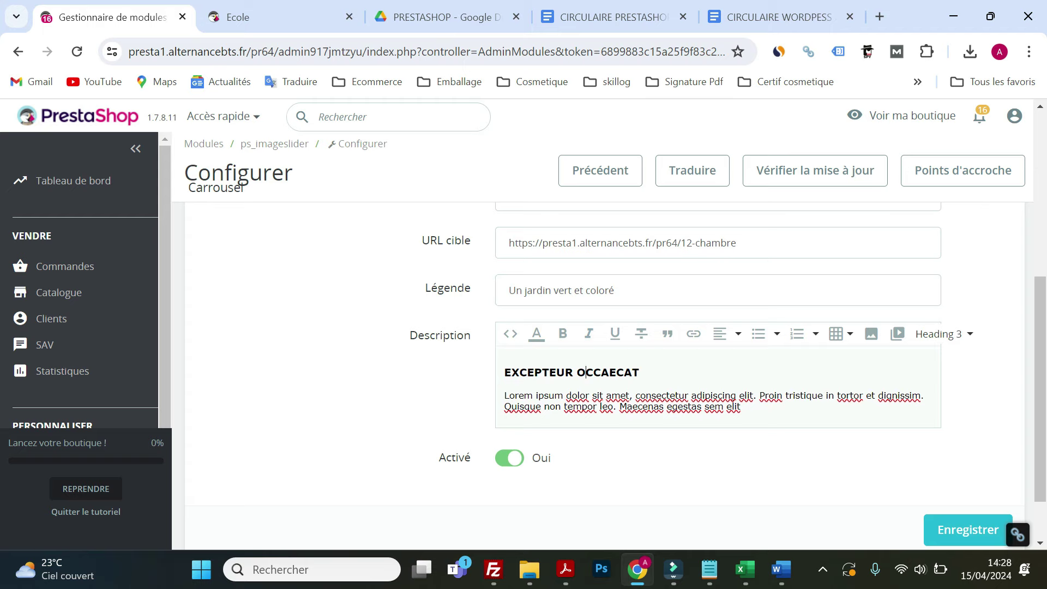
{"action": "scroll", "coordinate": [585, 373], "scroll_direction": "up", "scroll_amount": 3}
{"action": "scroll", "coordinate": [585, 373], "scroll_direction": "down", "scroll_amount": 3}
{"action": "left_click_drag", "start_coordinate": [651, 373], "coordinate": [501, 376]}
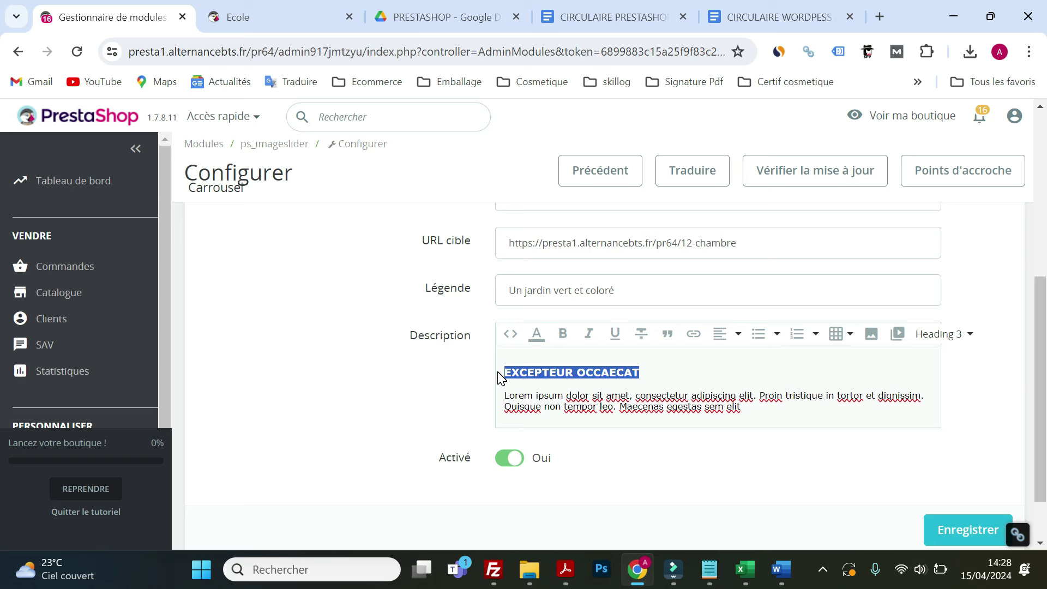
{"action": "type", "text": "Nos prod"}
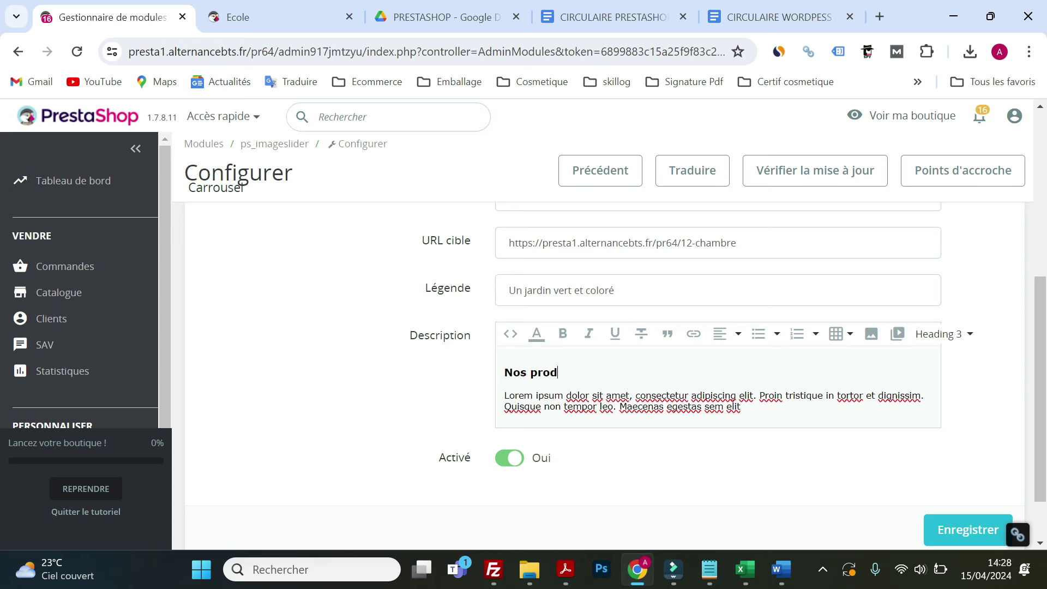
{"action": "type", "text": "uits Jardin"}
Step: Replace the placeholder paragraph under the description heading with 'Envie d'un jardin tendance et original cliquez ici pour découvrir nos produits'
{"action": "left_click_drag", "start_coordinate": [778, 424], "coordinate": [493, 402]}
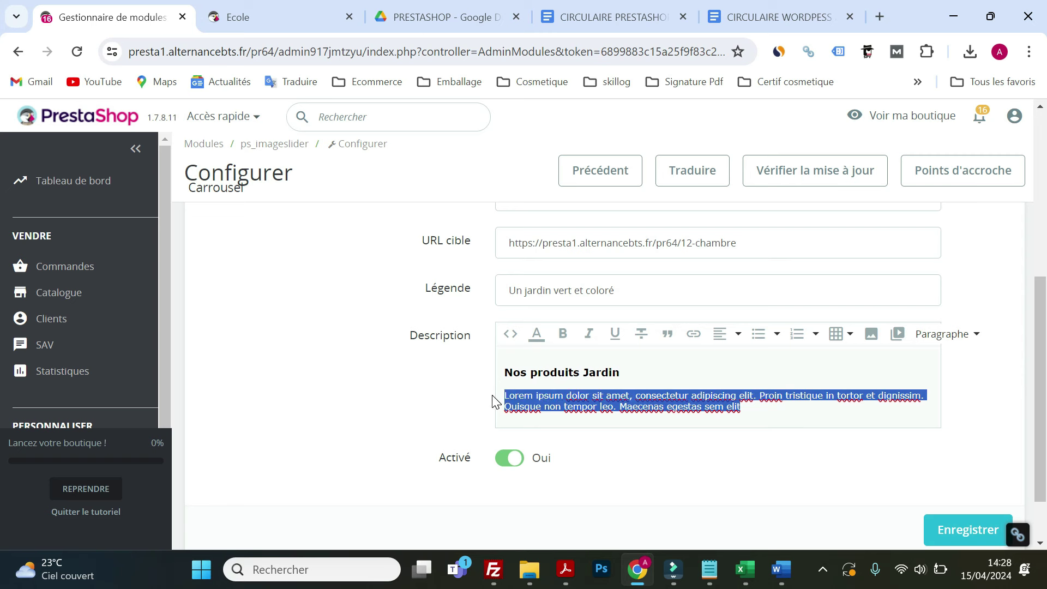
{"action": "key", "text": "BackSpace"}
{"action": "type", "text": "Dé"}
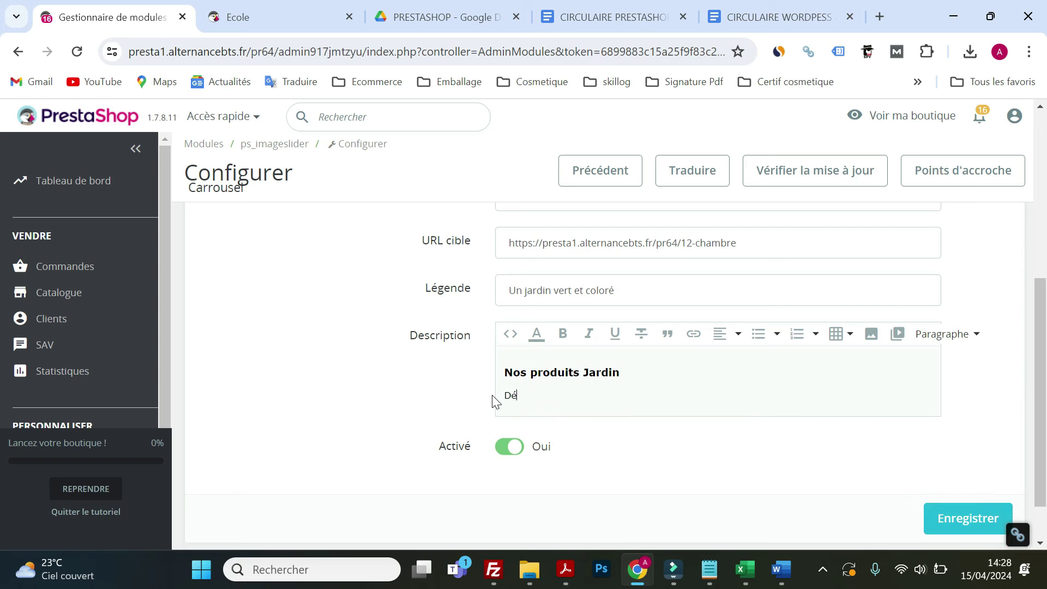
{"action": "type", "text": "cou"}
{"action": "key", "text": "BackSpace"}
{"action": "key", "text": "BackSpace"}
{"action": "key", "text": "BackSpace"}
{"action": "key", "text": "BackSpace"}
{"action": "key", "text": "BackSpace"}
{"action": "type", "text": "Envie d'un jardin tendance et orig"}
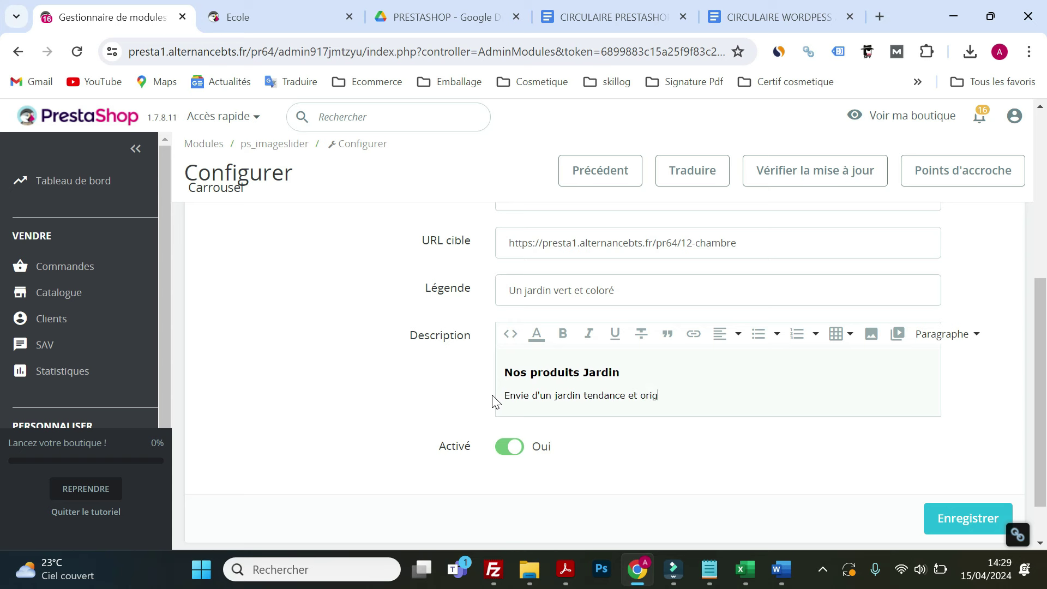
{"action": "type", "text": "inal cliquez ici pour découvrir nos produits"}
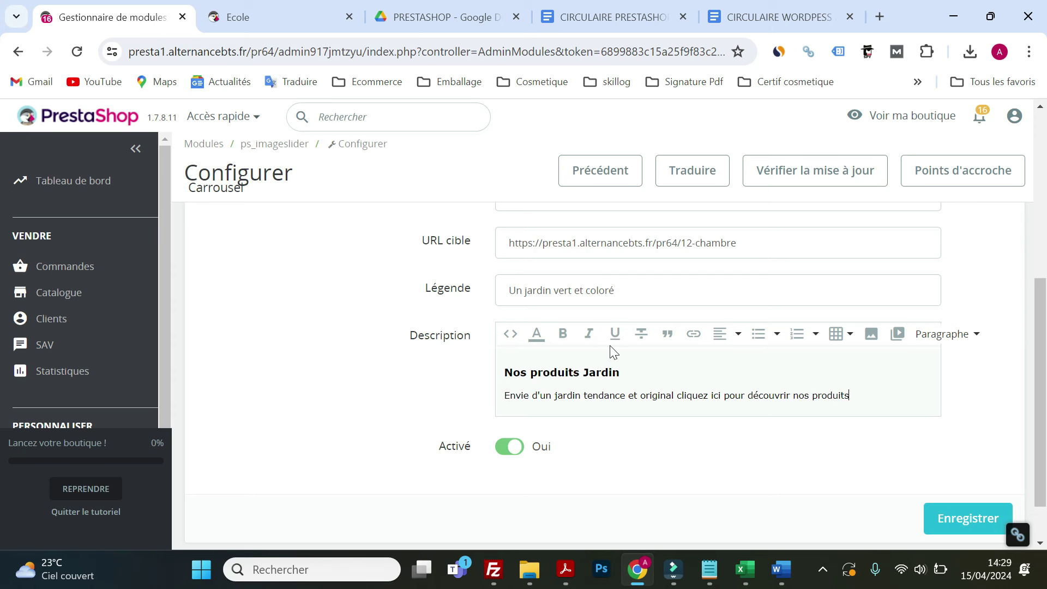
Step: Open the 'Le Jardin' category page on the storefront and copy its web address
{"action": "scroll", "coordinate": [638, 392], "scroll_direction": "up", "scroll_amount": 5}
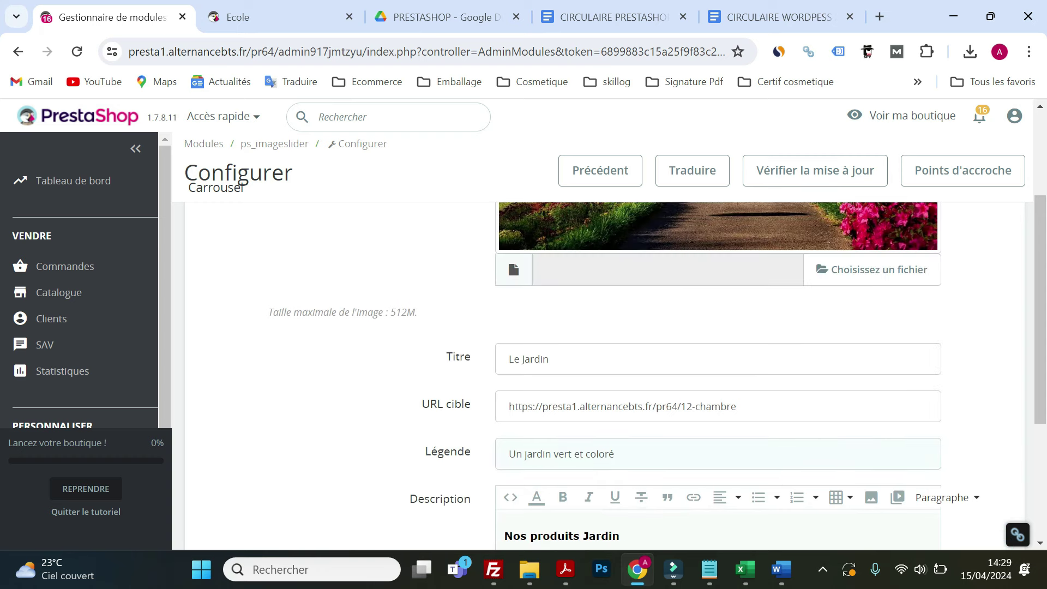
{"action": "scroll", "coordinate": [638, 391], "scroll_direction": "down", "scroll_amount": 3}
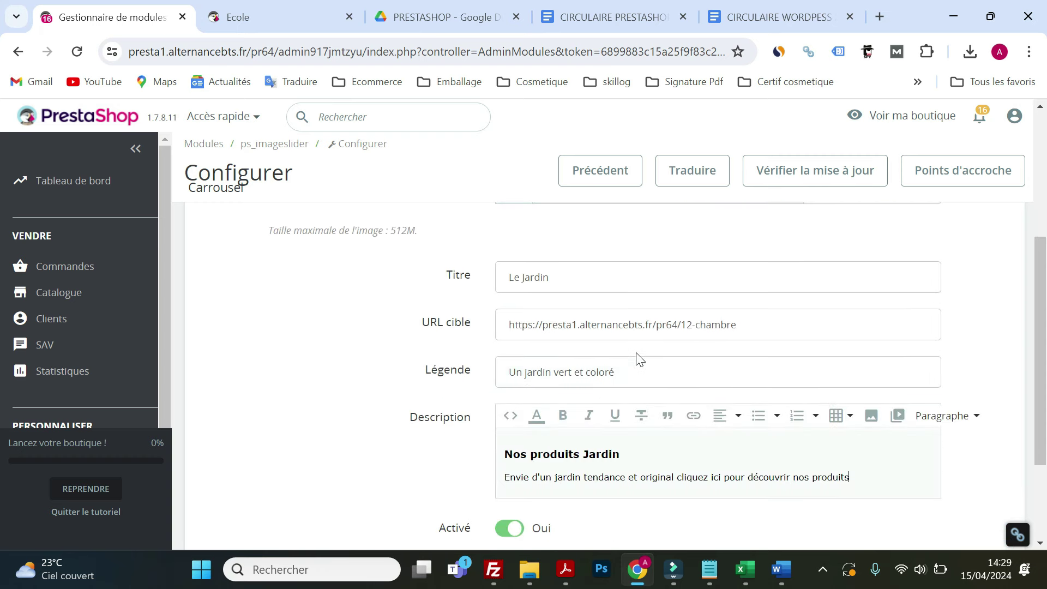
{"action": "left_click", "coordinate": [277, 27]}
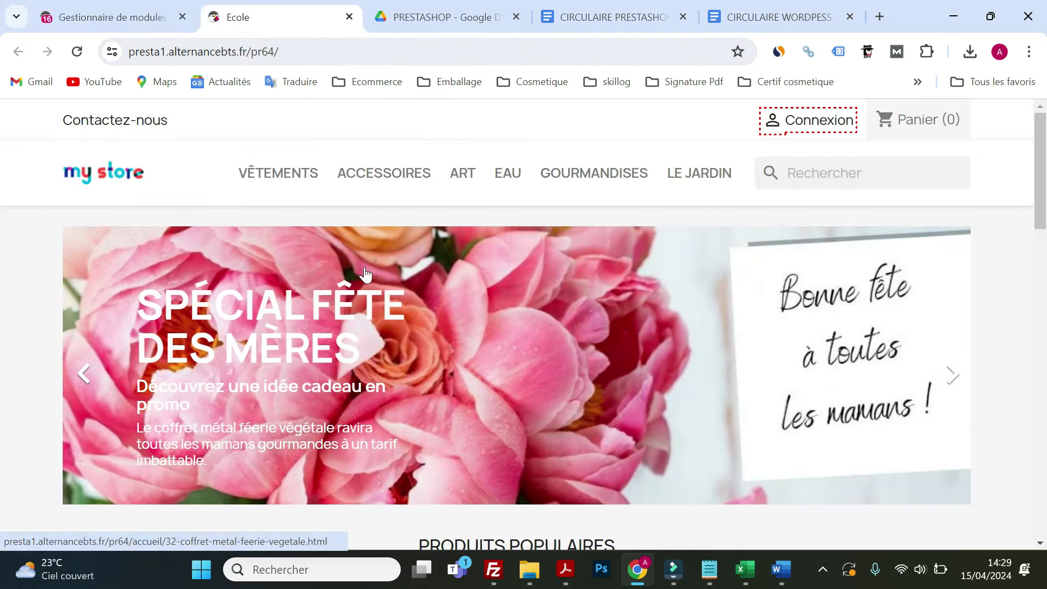
{"action": "left_click", "coordinate": [707, 175]}
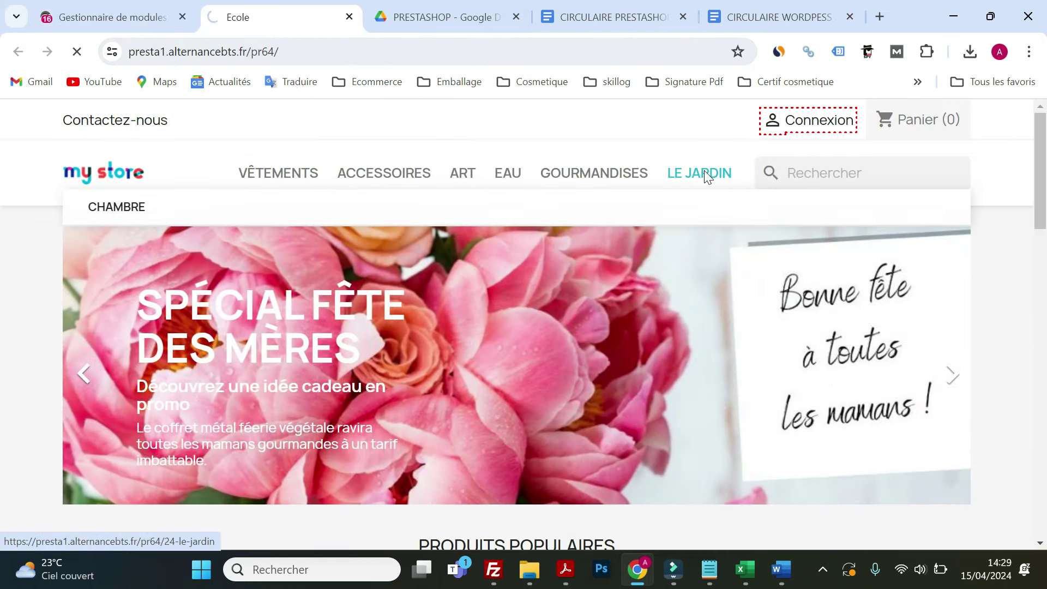
{"action": "scroll", "coordinate": [567, 245], "scroll_direction": "down", "scroll_amount": 5}
{"action": "scroll", "coordinate": [555, 251], "scroll_direction": "up", "scroll_amount": 5}
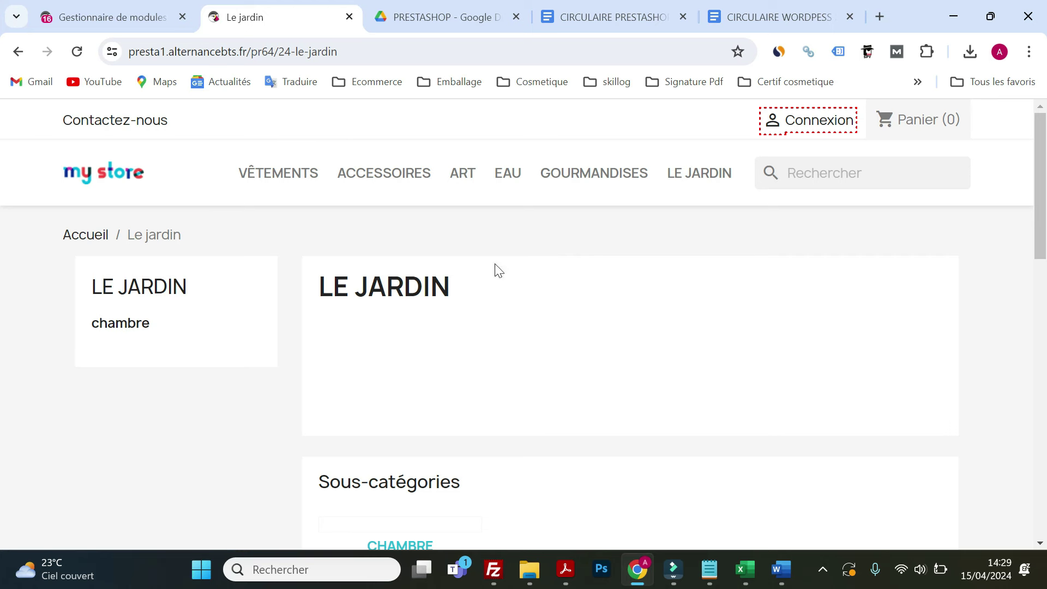
{"action": "left_click_drag", "start_coordinate": [367, 51], "coordinate": [205, 48]}
{"action": "right_click", "coordinate": [207, 49]}
{"action": "left_click", "coordinate": [267, 198]}
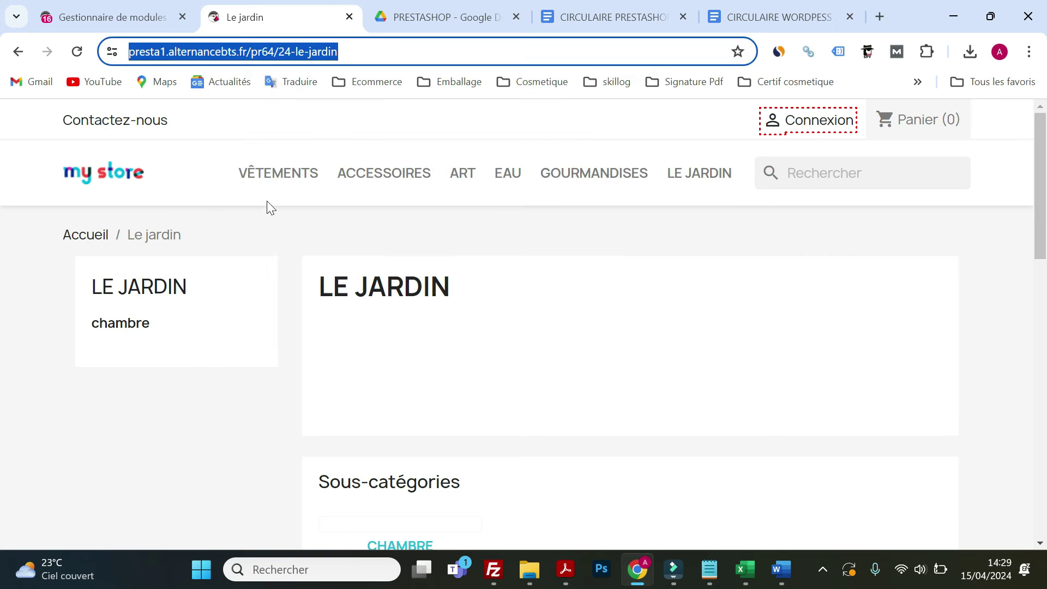
{"action": "scroll", "coordinate": [408, 251], "scroll_direction": "down", "scroll_amount": 5}
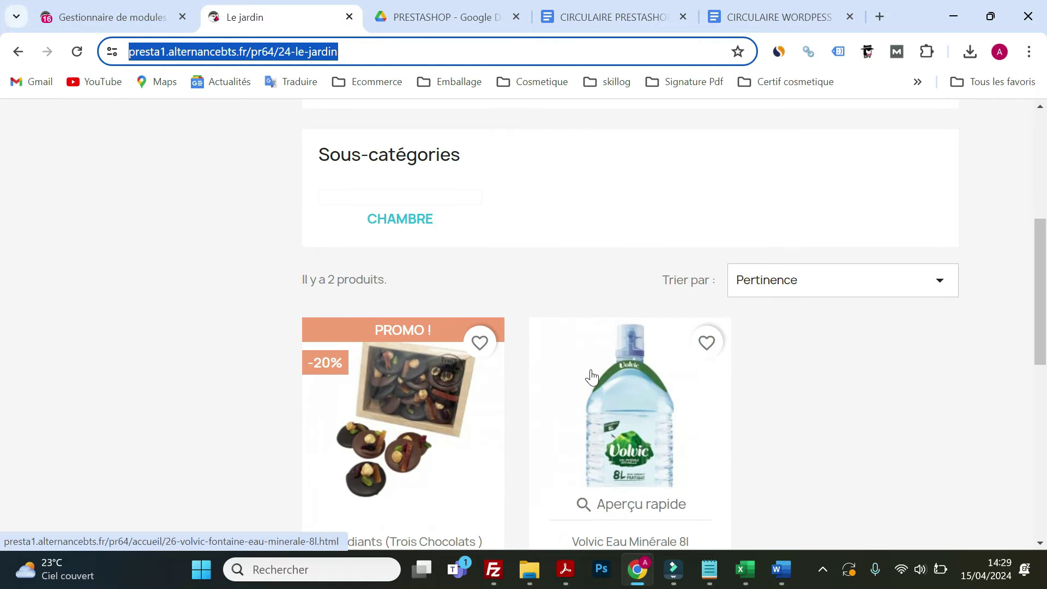
{"action": "scroll", "coordinate": [592, 376], "scroll_direction": "up", "scroll_amount": 5}
Step: Replace the garden slide's target URL in the back office with the copied 24-le-jardin category address and save the slide
{"action": "left_click", "coordinate": [155, 25]}
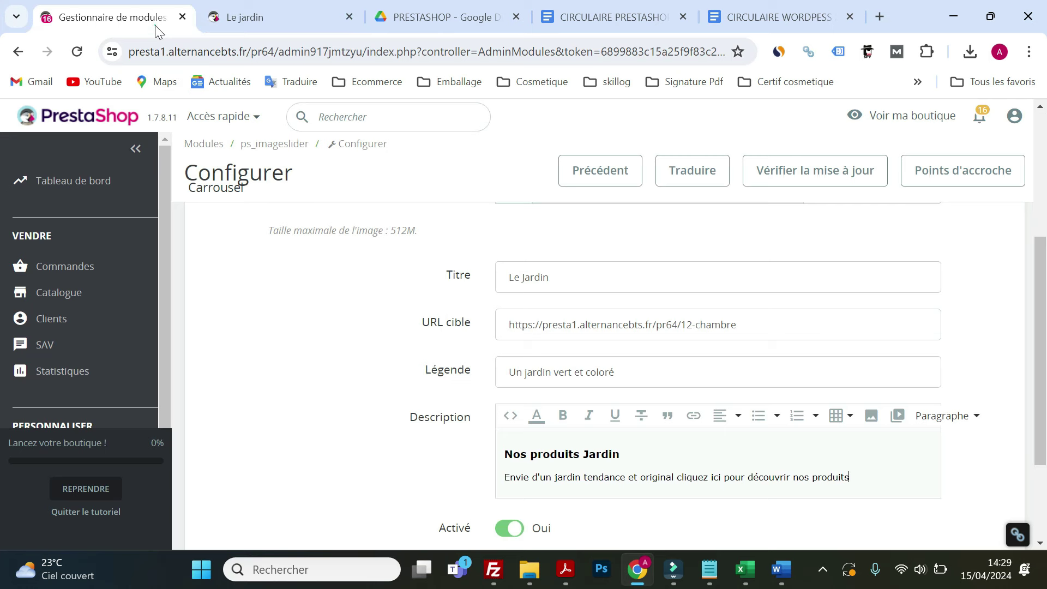
{"action": "triple_click", "coordinate": [626, 322]}
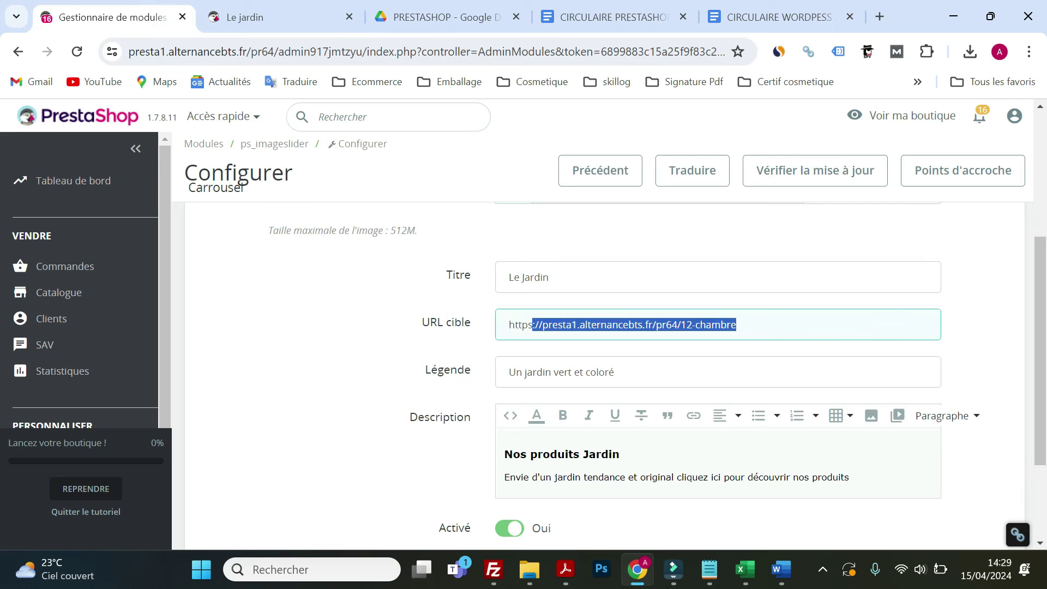
{"action": "right_click", "coordinate": [627, 322]}
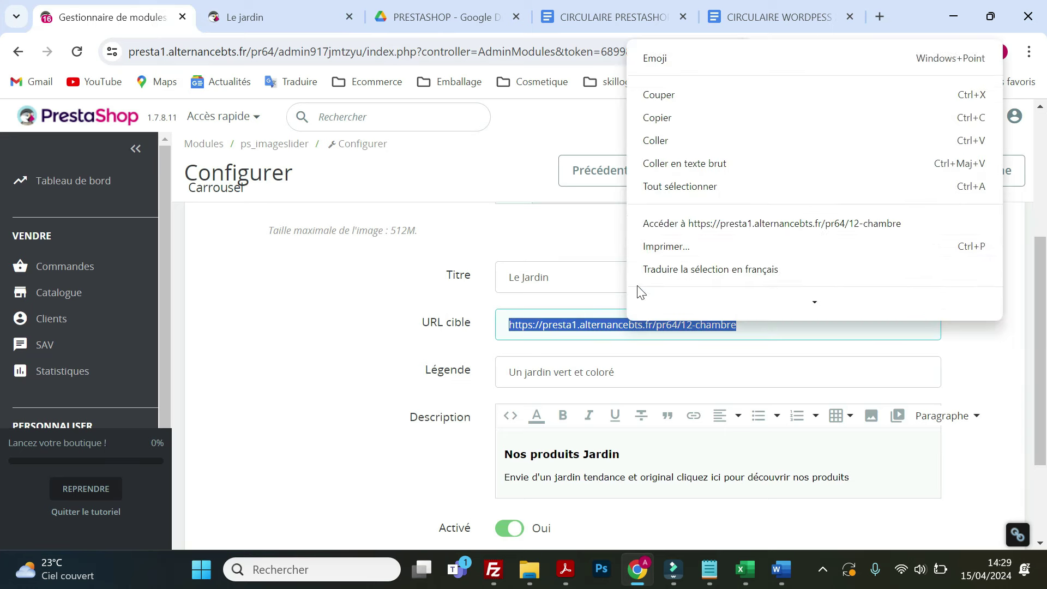
{"action": "left_click", "coordinate": [657, 152]}
{"action": "scroll", "coordinate": [699, 300], "scroll_direction": "down", "scroll_amount": 3}
{"action": "left_click", "coordinate": [947, 460]}
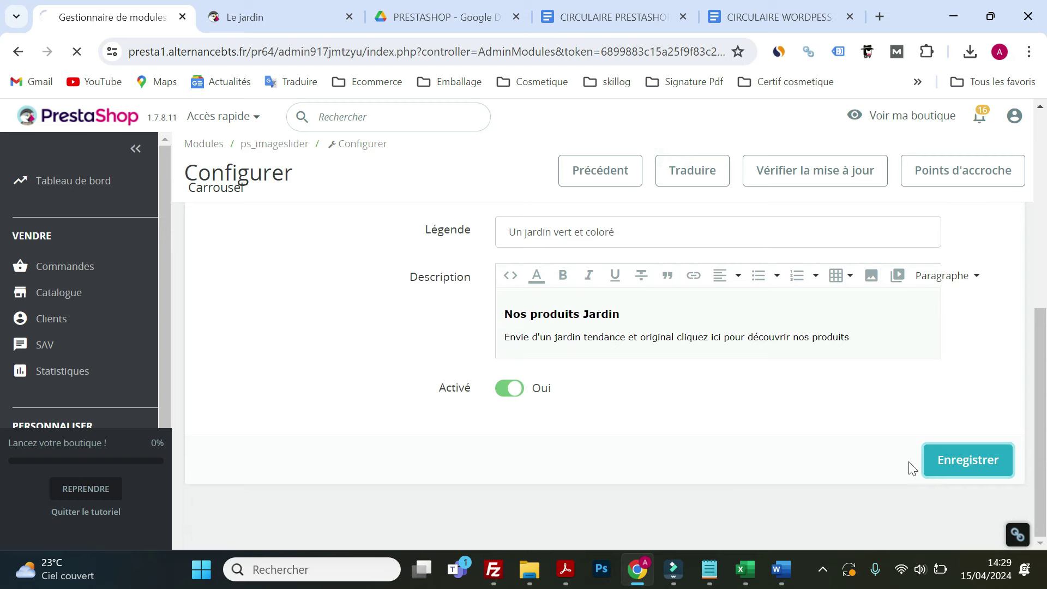
Step: Reload the storefront homepage and follow the garden slide in the carousel to check that it leads to its category page
{"action": "left_click", "coordinate": [267, 30]}
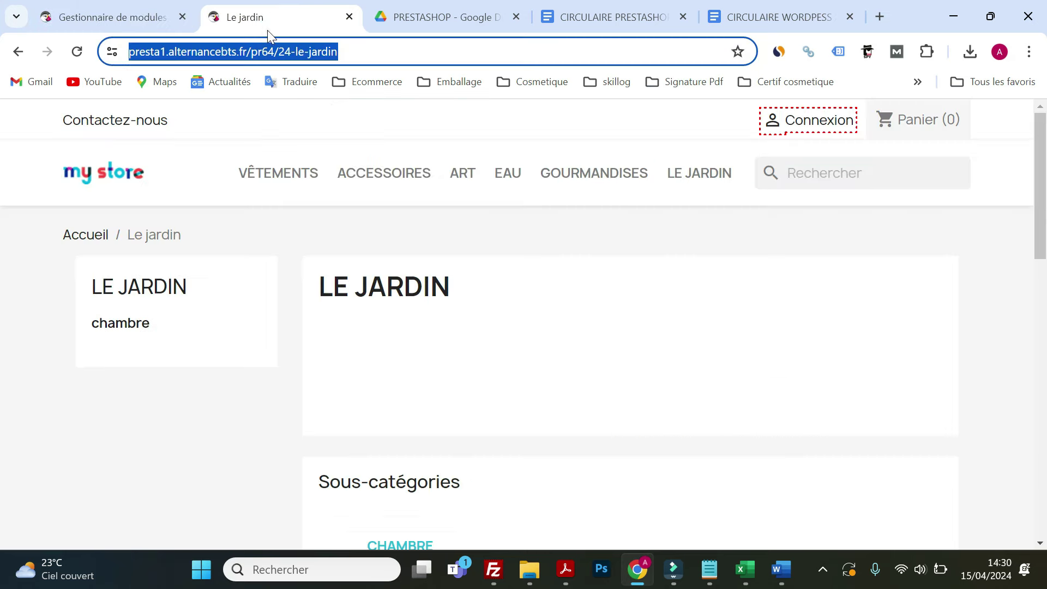
{"action": "left_click", "coordinate": [77, 51]}
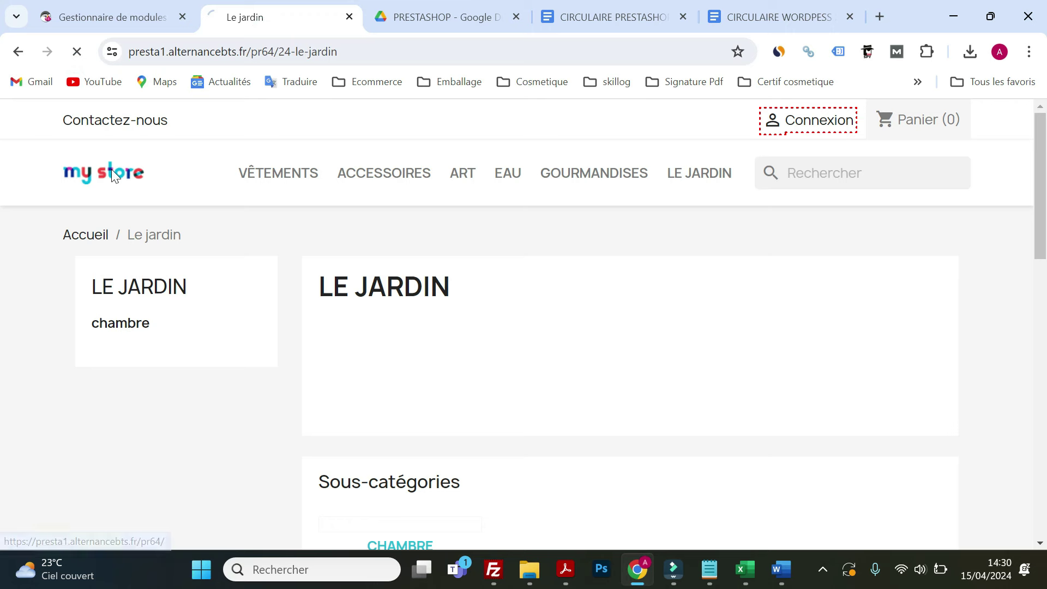
{"action": "left_click", "coordinate": [111, 169]}
{"action": "scroll", "coordinate": [165, 304], "scroll_direction": "down", "scroll_amount": 1}
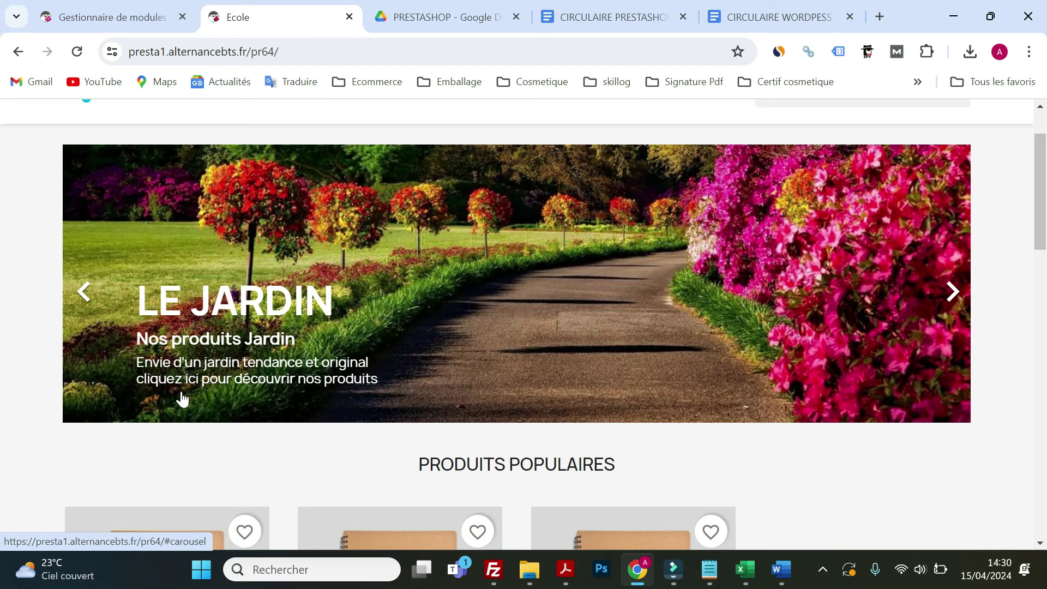
{"action": "left_click", "coordinate": [470, 311]}
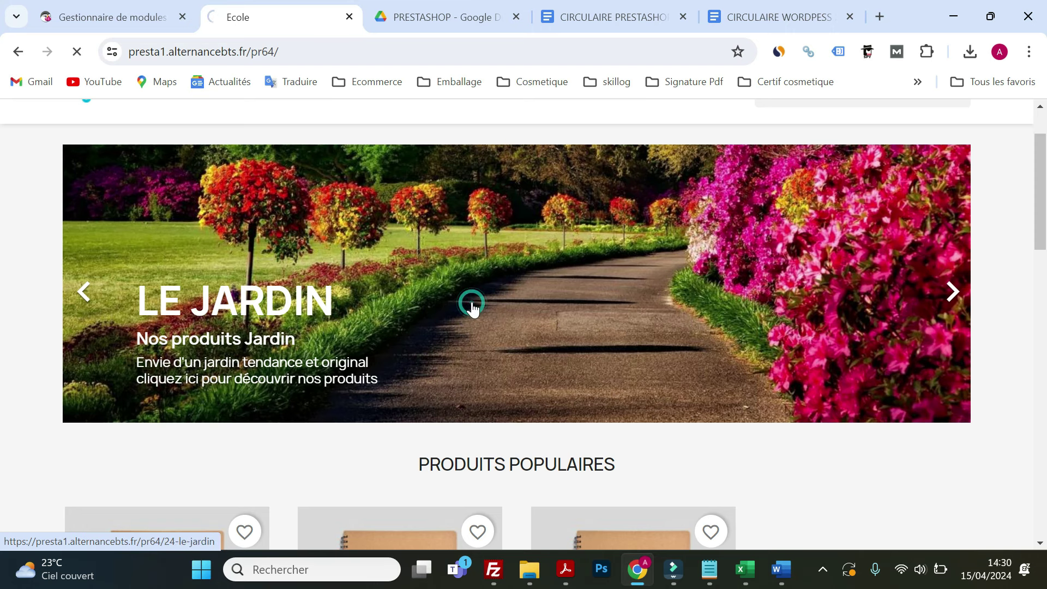
{"action": "scroll", "coordinate": [496, 393], "scroll_direction": "down", "scroll_amount": 4}
{"action": "scroll", "coordinate": [496, 393], "scroll_direction": "up", "scroll_amount": 4}
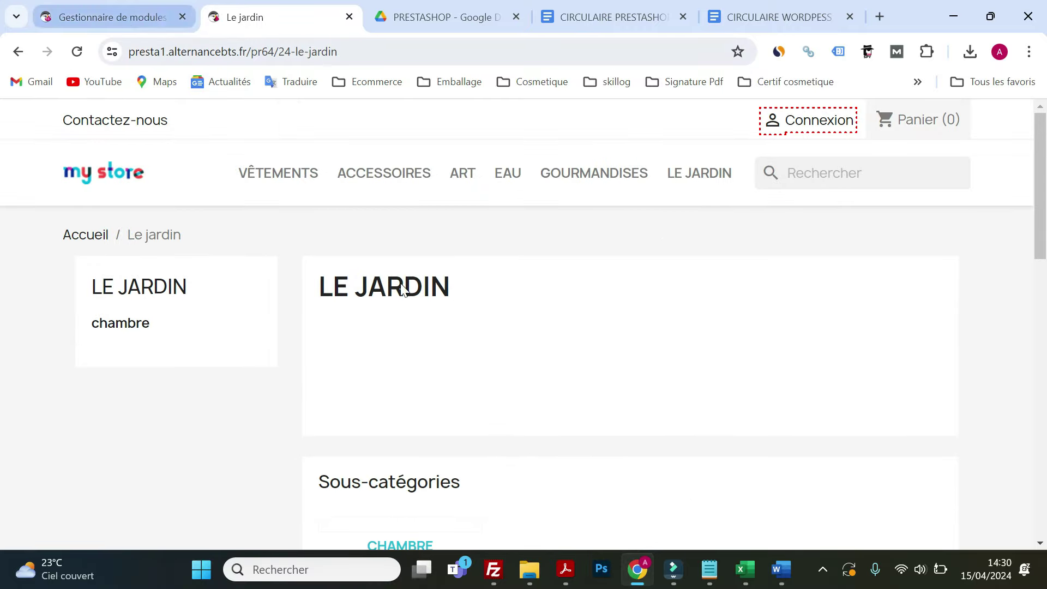
Step: Reread question Q3 about the carousel in the assignment PDF and return to the carousel module's configuration page
{"action": "left_click", "coordinate": [564, 571]}
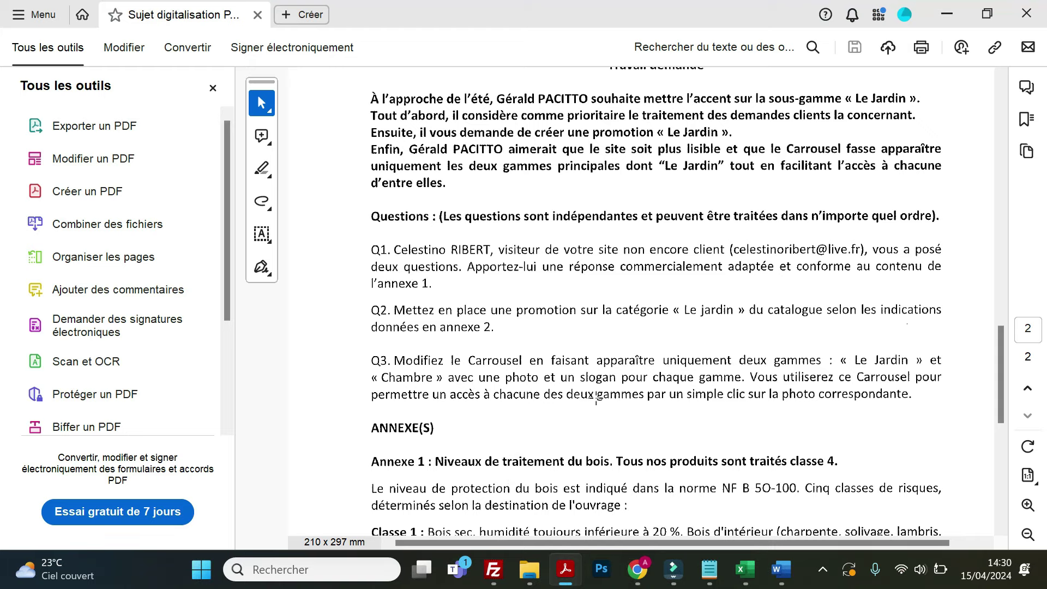
{"action": "left_click", "coordinate": [948, 14]}
{"action": "left_click", "coordinate": [115, 19]}
{"action": "scroll", "coordinate": [369, 317], "scroll_direction": "down", "scroll_amount": 10}
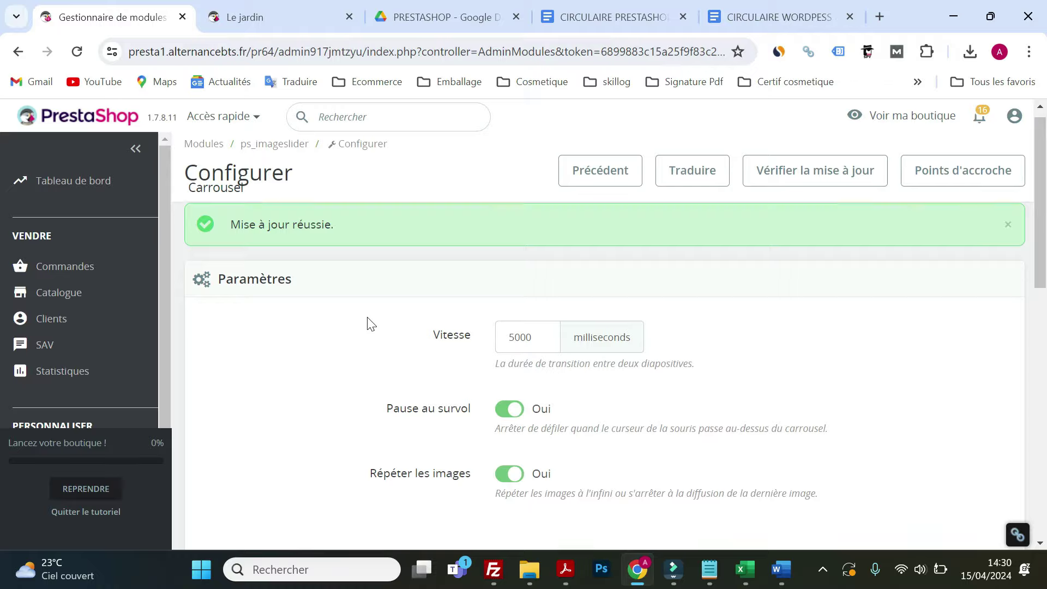
Step: Replace the image of the 'Spécial fête des mères' slide with the carrousel-chambre file and save the slide
{"action": "scroll", "coordinate": [369, 316], "scroll_direction": "down", "scroll_amount": 3}
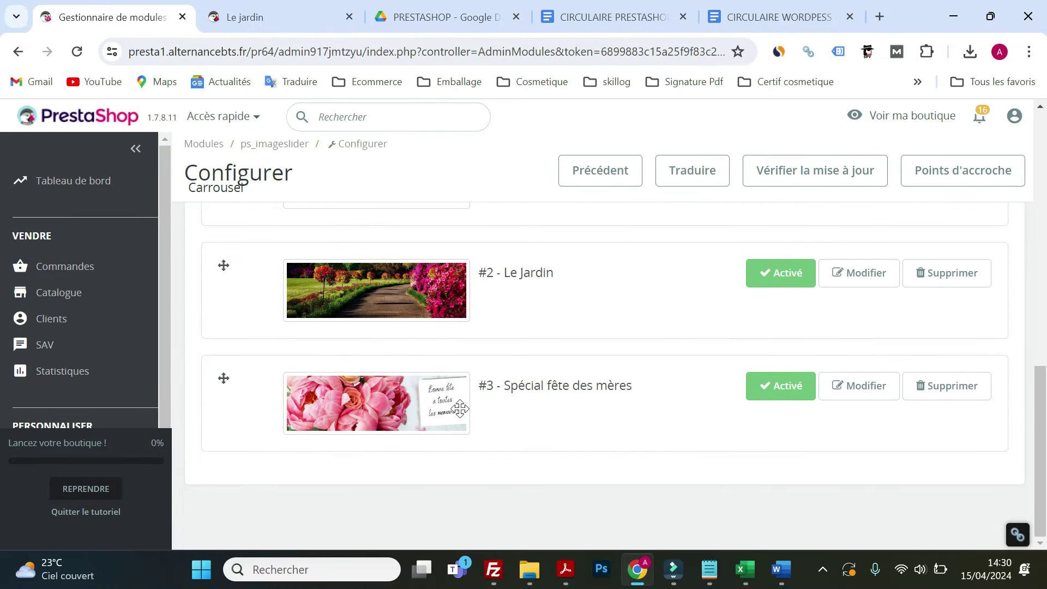
{"action": "left_click", "coordinate": [853, 395]}
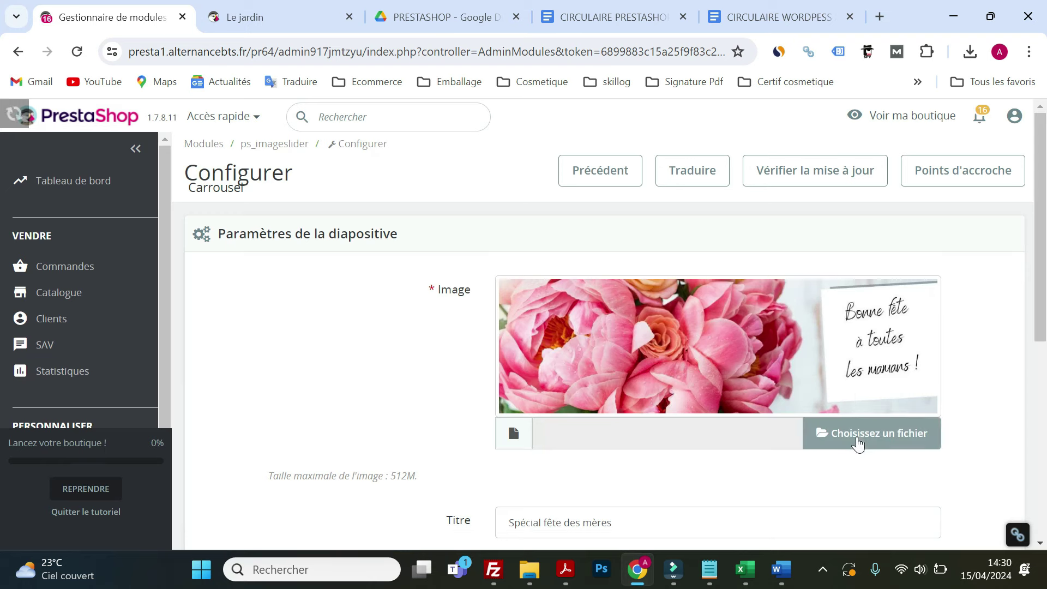
{"action": "left_click", "coordinate": [857, 437]}
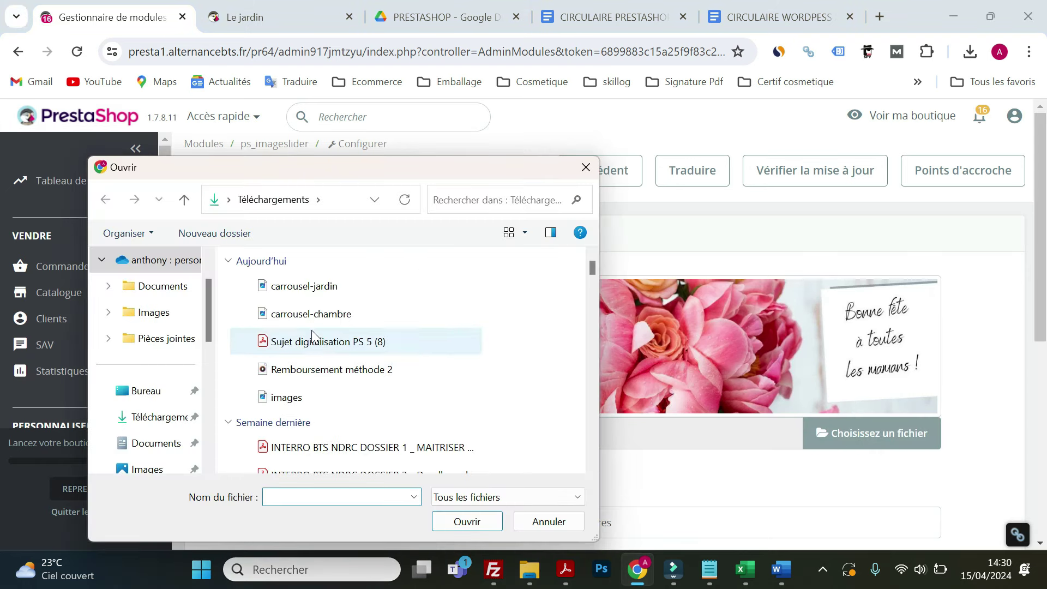
{"action": "left_click", "coordinate": [314, 313]}
{"action": "left_click", "coordinate": [467, 521]}
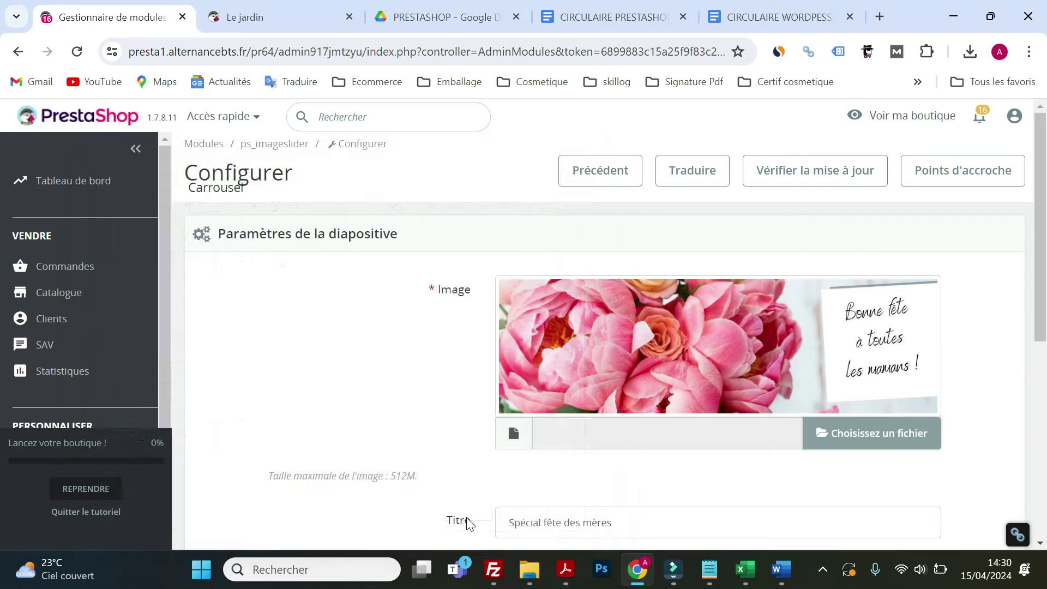
{"action": "scroll", "coordinate": [626, 431], "scroll_direction": "down", "scroll_amount": 2}
{"action": "scroll", "coordinate": [911, 446], "scroll_direction": "down", "scroll_amount": 5}
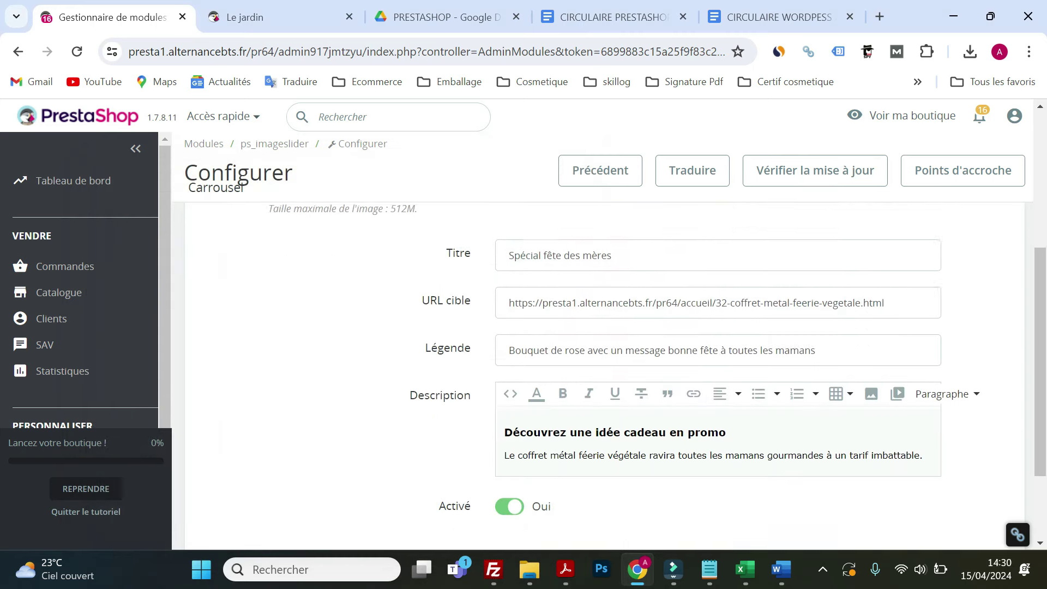
{"action": "left_click", "coordinate": [957, 473]}
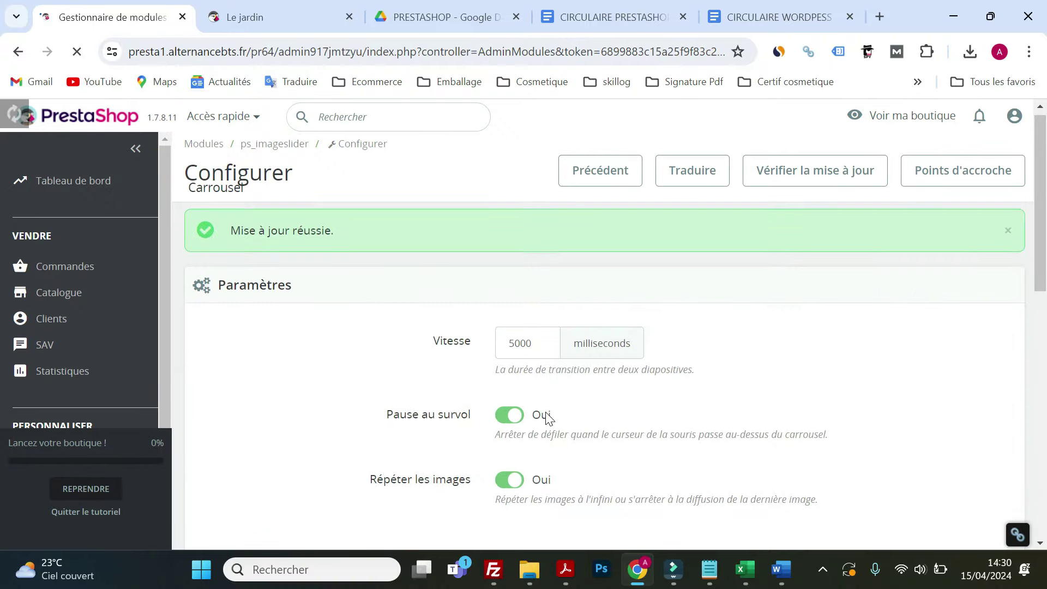
Step: Reopen the 'Spécial fête des mères' slide and change its title to 'Chambre'
{"action": "scroll", "coordinate": [544, 416], "scroll_direction": "down", "scroll_amount": 8}
{"action": "left_click", "coordinate": [832, 398]}
{"action": "scroll", "coordinate": [622, 428], "scroll_direction": "down", "scroll_amount": 4}
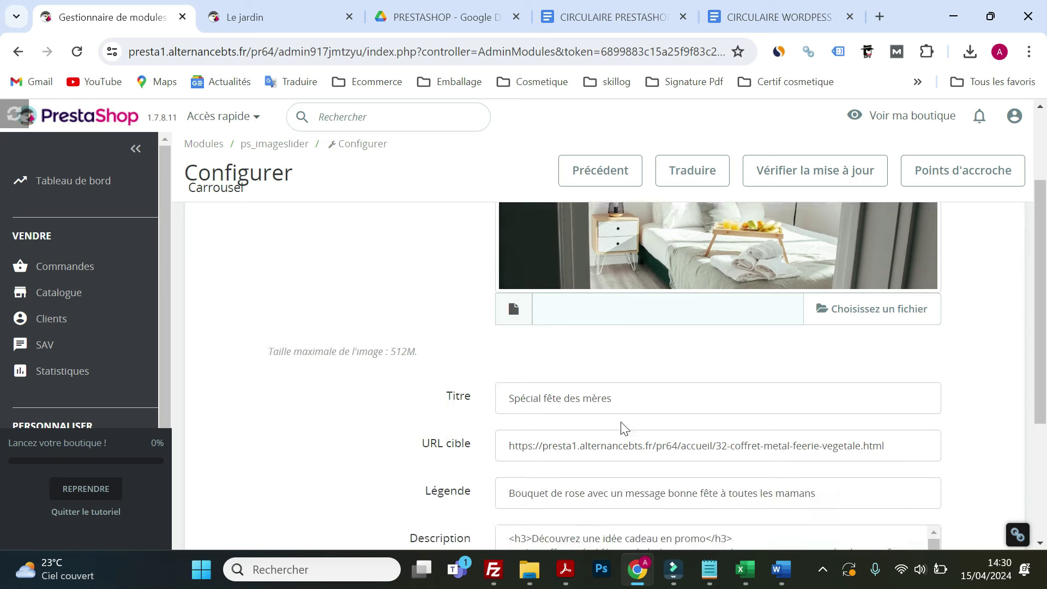
{"action": "scroll", "coordinate": [622, 382], "scroll_direction": "up", "scroll_amount": 2}
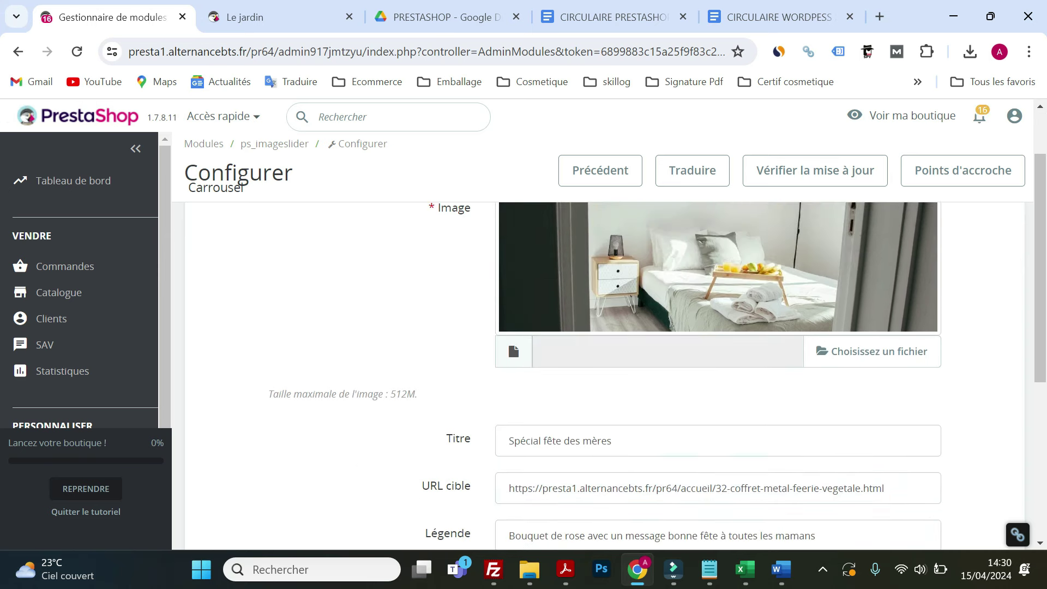
{"action": "left_click_drag", "start_coordinate": [614, 440], "coordinate": [443, 452]}
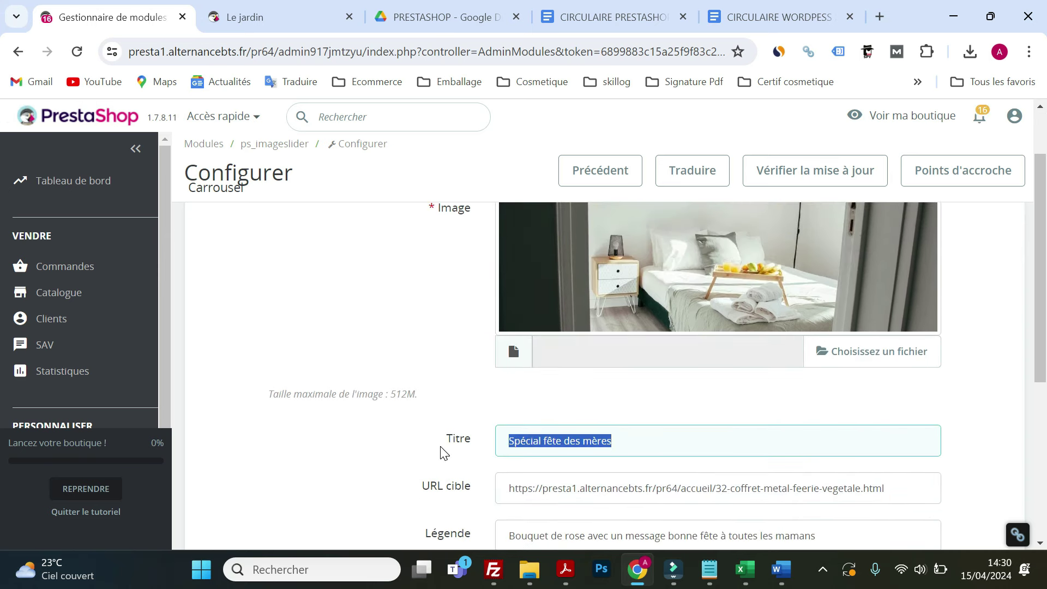
{"action": "key", "text": "BackSpace"}
{"action": "type", "text": "Ch"}
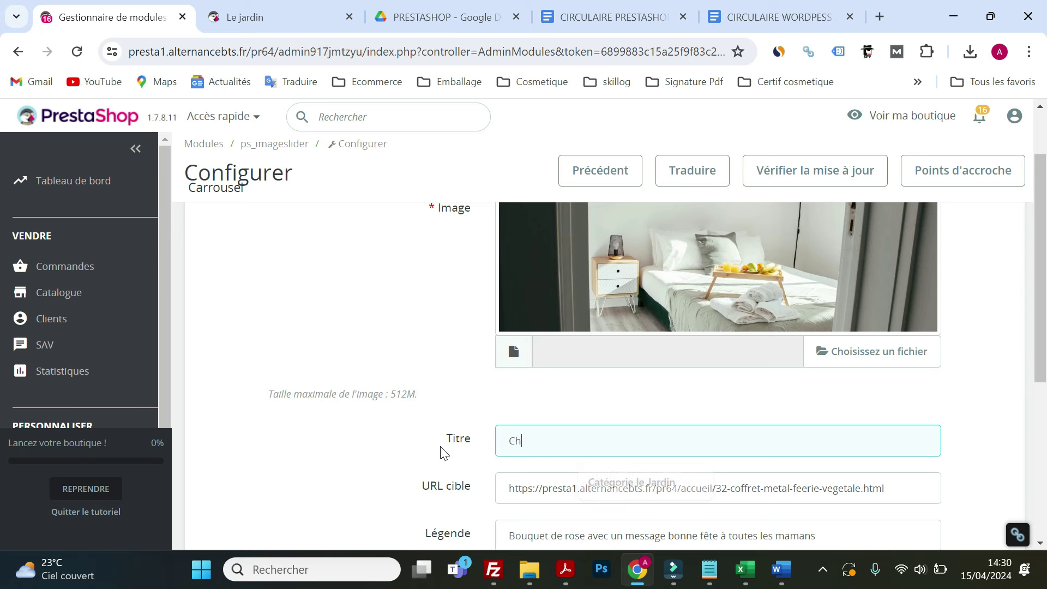
{"action": "type", "text": "ambre"}
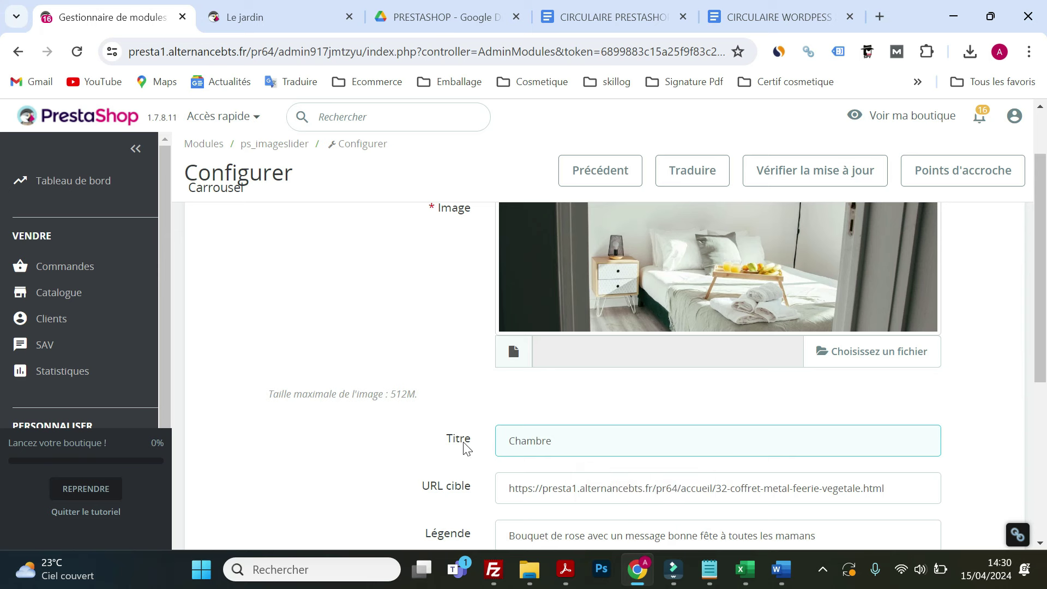
Step: Replace the slide's caption with 'Une chambre avec parquet et murs de couleur taupe.'
{"action": "scroll", "coordinate": [463, 445], "scroll_direction": "down", "scroll_amount": 3}
{"action": "key", "text": "Tab"}
{"action": "key", "text": "Tab"}
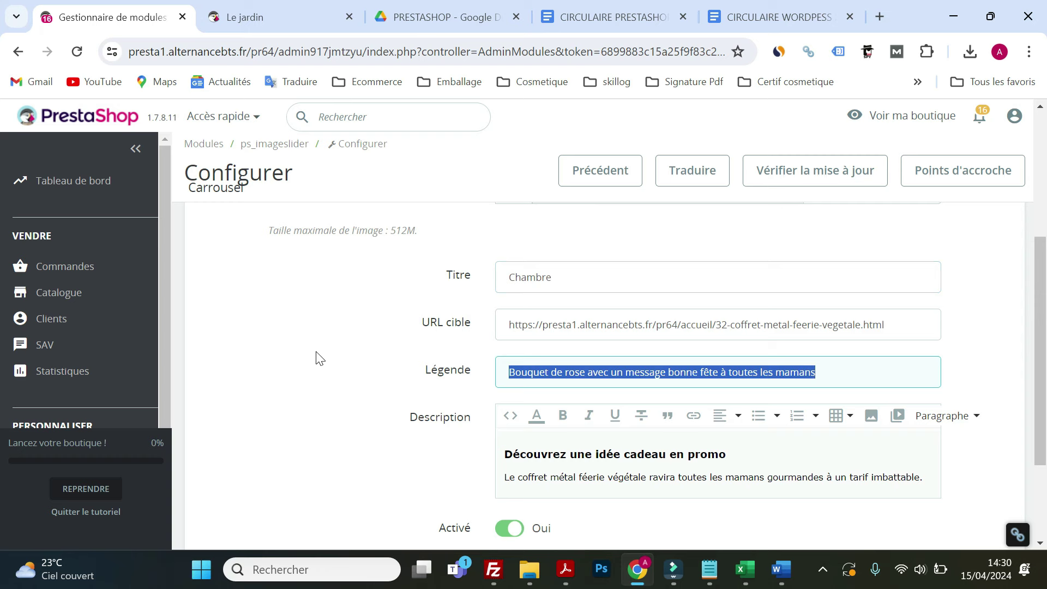
{"action": "scroll", "coordinate": [510, 393], "scroll_direction": "up", "scroll_amount": 4}
{"action": "scroll", "coordinate": [510, 392], "scroll_direction": "down", "scroll_amount": 3}
{"action": "type", "text": "Un"}
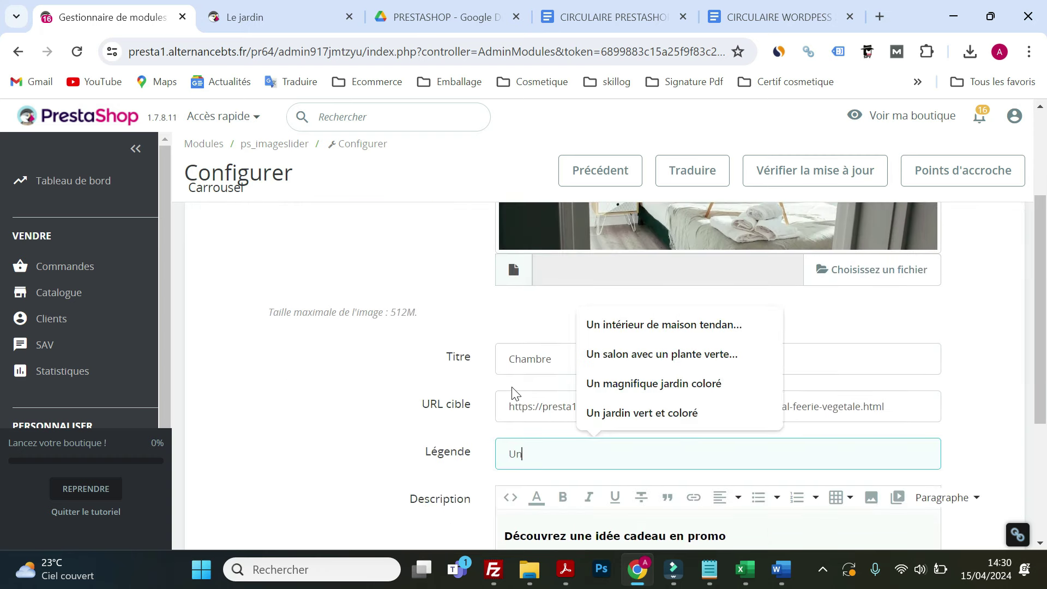
{"action": "type", "text": "e chambt"}
{"action": "type", "text": "e avec pa"}
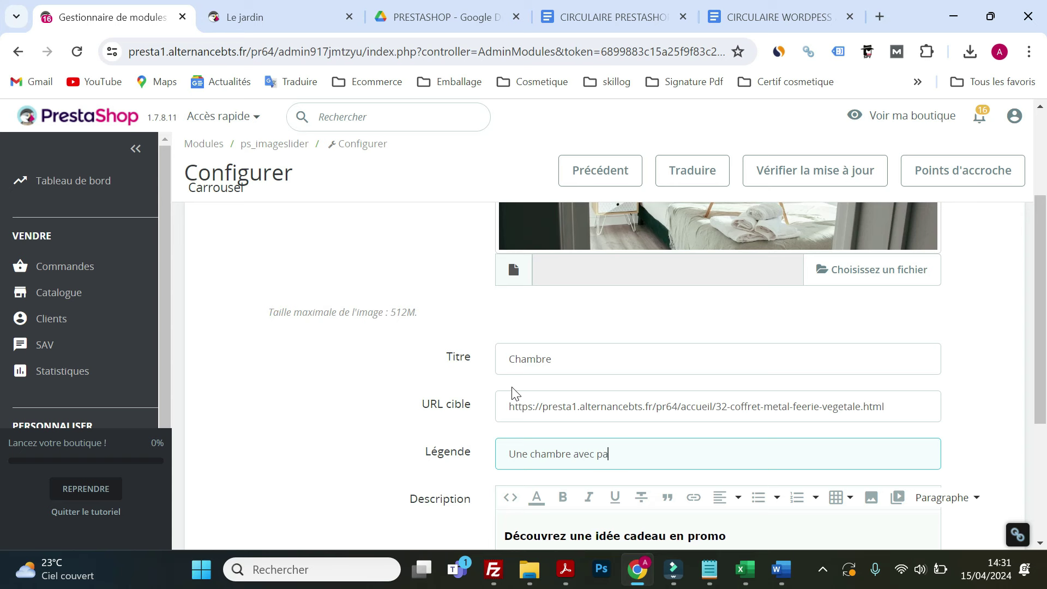
{"action": "type", "text": "rquet et murs de couleur taupe"}
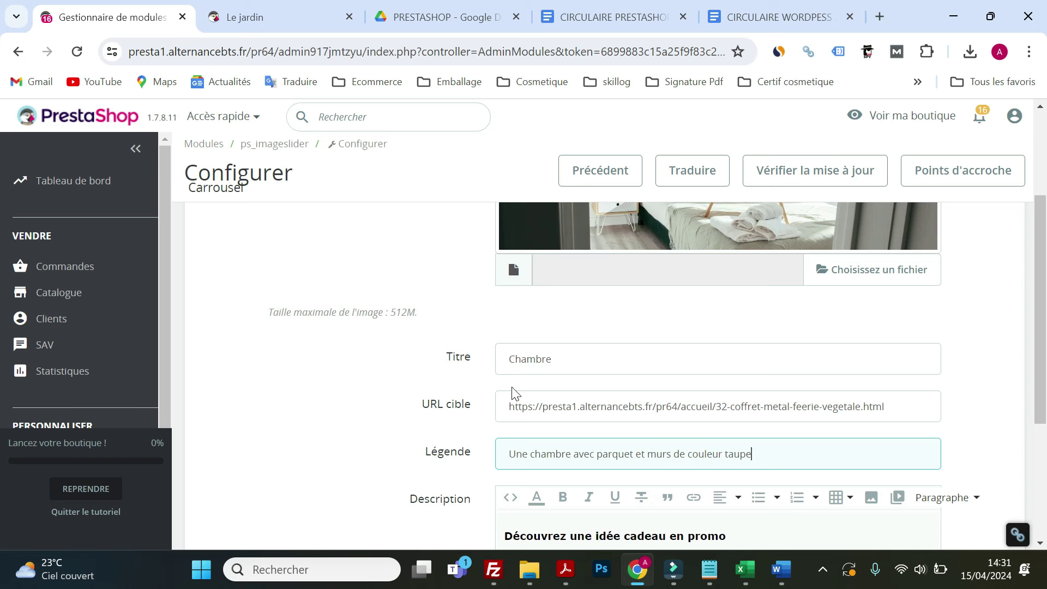
{"action": "scroll", "coordinate": [610, 344], "scroll_direction": "up", "scroll_amount": 2}
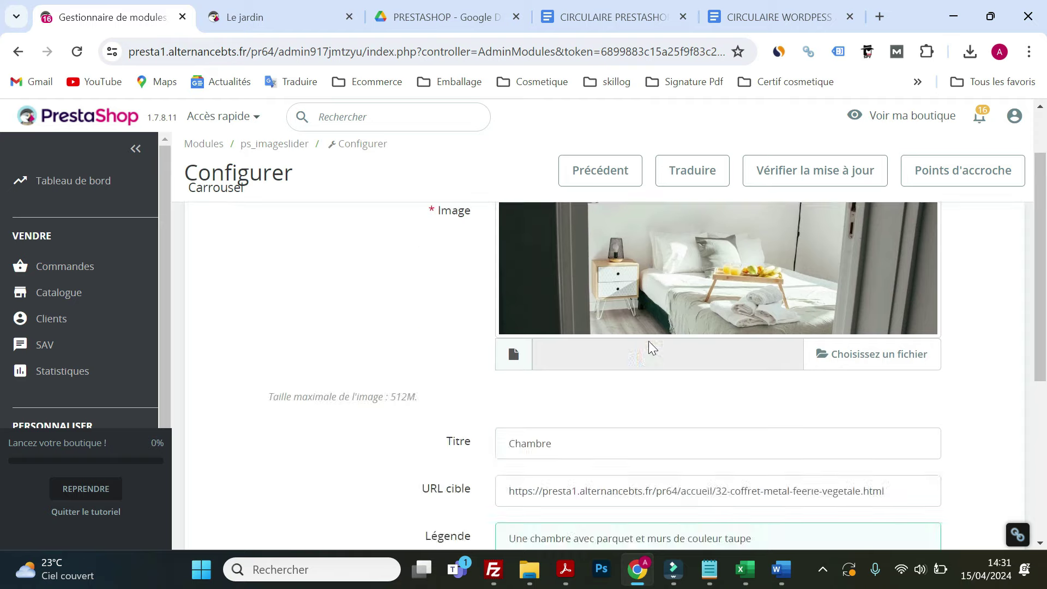
{"action": "scroll", "coordinate": [649, 346], "scroll_direction": "down", "scroll_amount": 3}
{"action": "scroll", "coordinate": [689, 355], "scroll_direction": "down", "scroll_amount": 2}
Step: Replace the heading in the slide's description with 'Chambre Design'
{"action": "left_click_drag", "start_coordinate": [729, 373], "coordinate": [503, 373]}
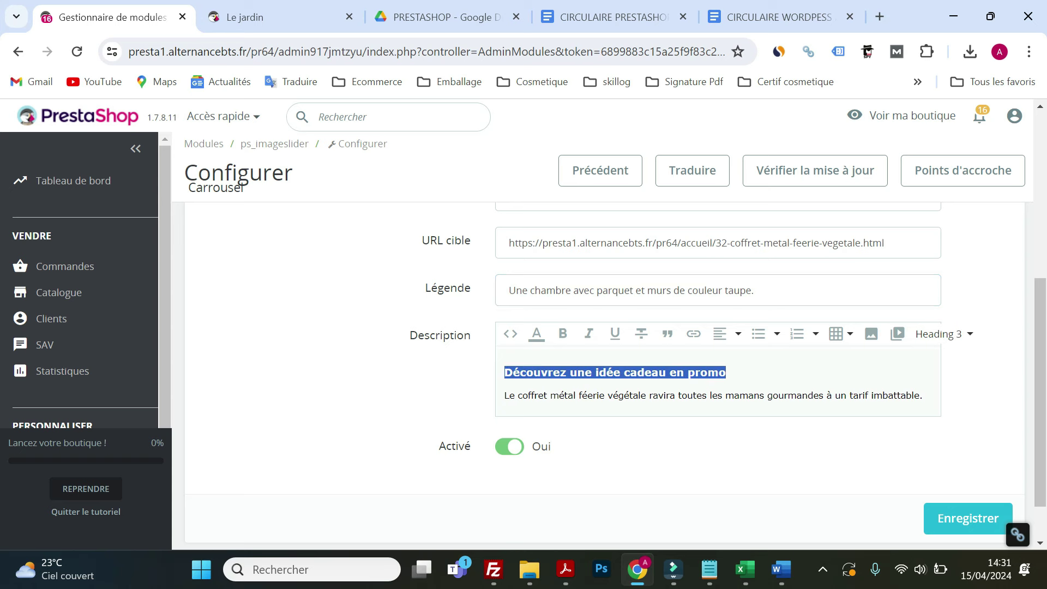
{"action": "key", "text": "BackSpace"}
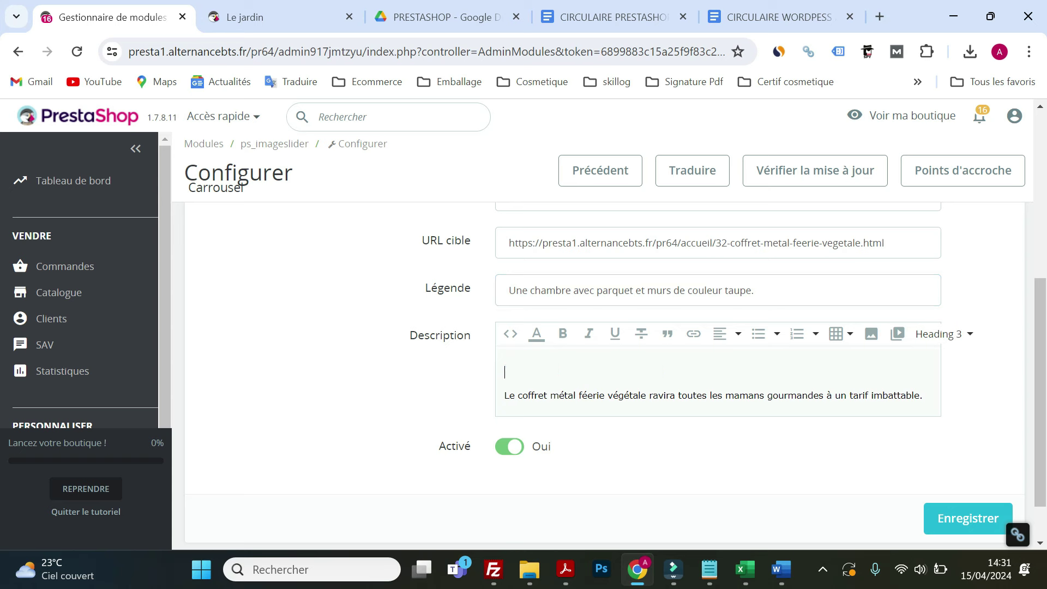
{"action": "type", "text": "Chambre Design"}
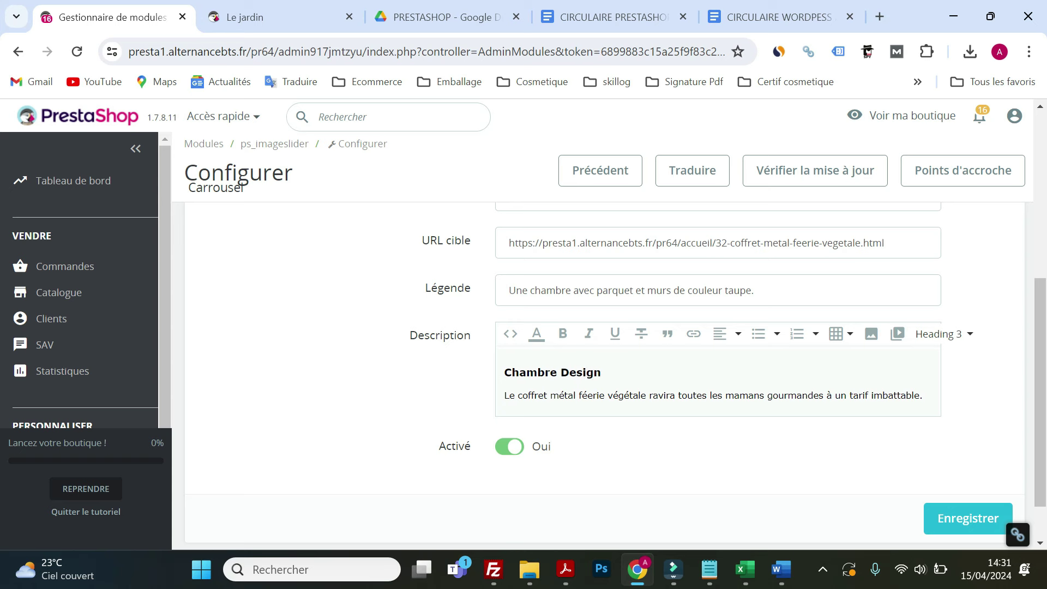
Step: Replace the description's paragraph with 'Découvrez tous nos accessoires et meubles design et tendance à prix imbattable !' and save the slide
{"action": "left_click", "coordinate": [504, 396]}
{"action": "left_click_drag", "start_coordinate": [504, 396], "coordinate": [938, 394]}
{"action": "type", "text": "Déc"}
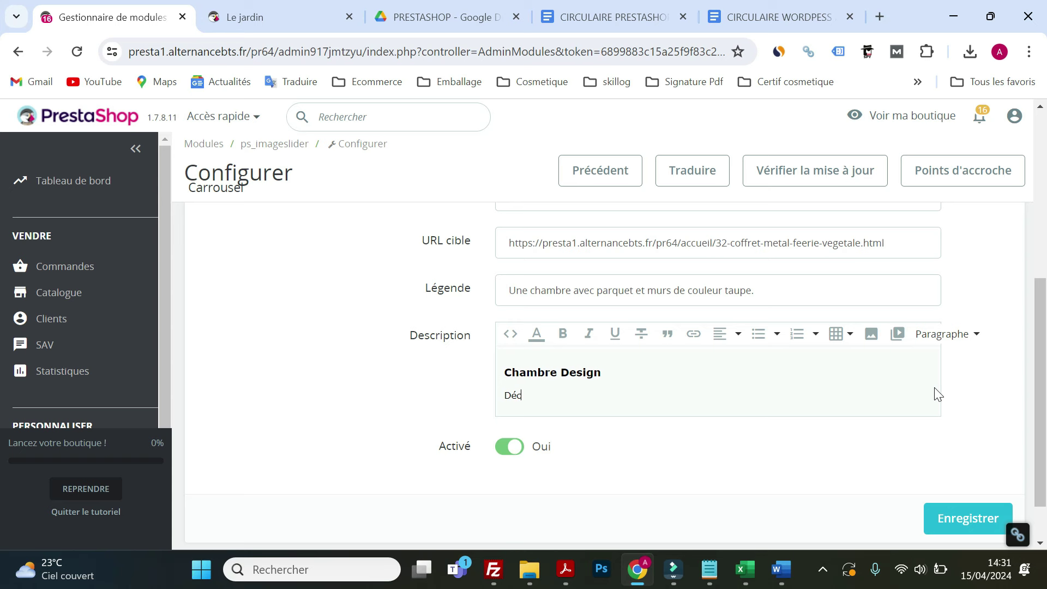
{"action": "type", "text": "ouvrez tous nos accessores et meubles design et tendance à prisx imbattable"}
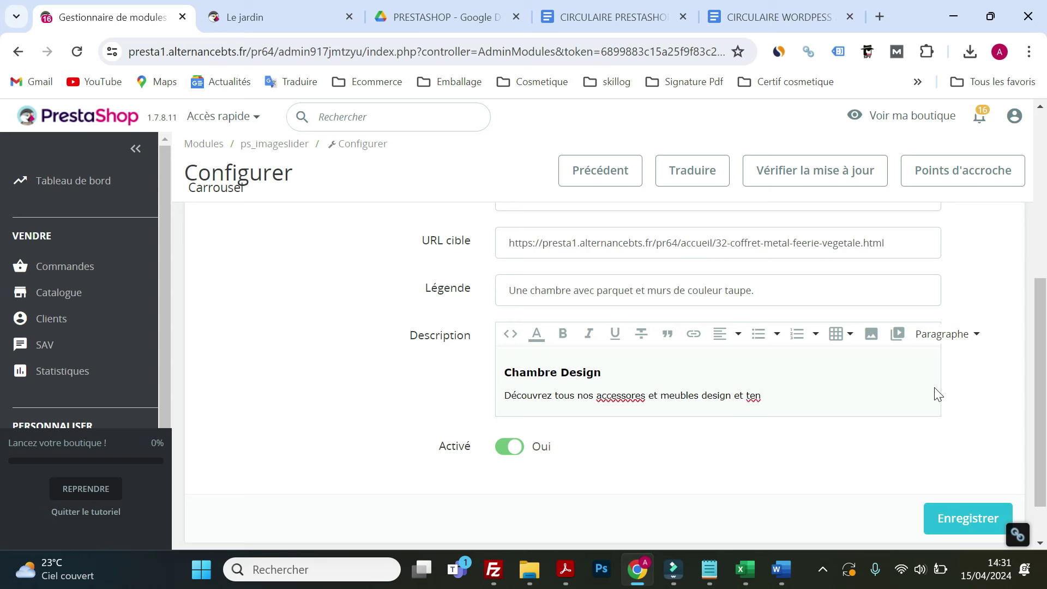
{"action": "type", "text": "andx imbattable"}
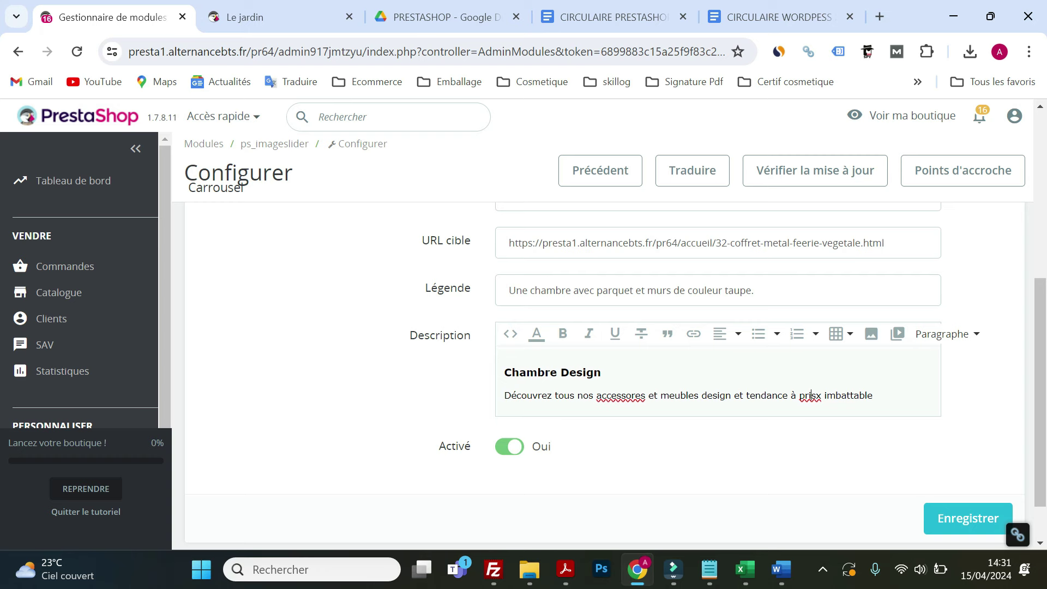
{"action": "right_click", "coordinate": [811, 395]}
{"action": "left_click", "coordinate": [571, 76]}
{"action": "right_click", "coordinate": [627, 396]}
{"action": "left_click", "coordinate": [680, 120]}
{"action": "key", "text": "End"}
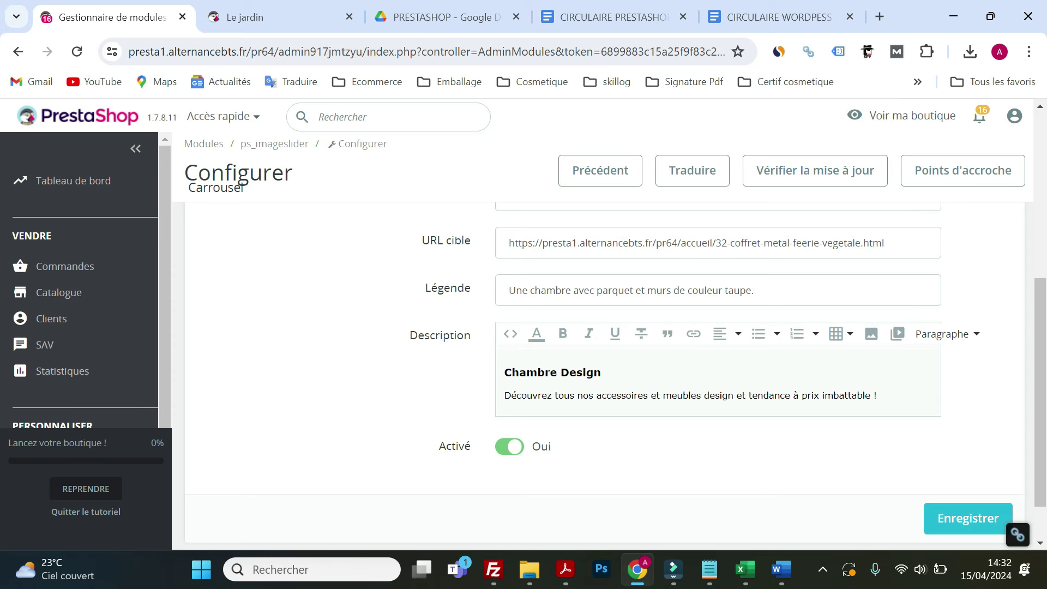
{"action": "scroll", "coordinate": [739, 360], "scroll_direction": "up", "scroll_amount": 4}
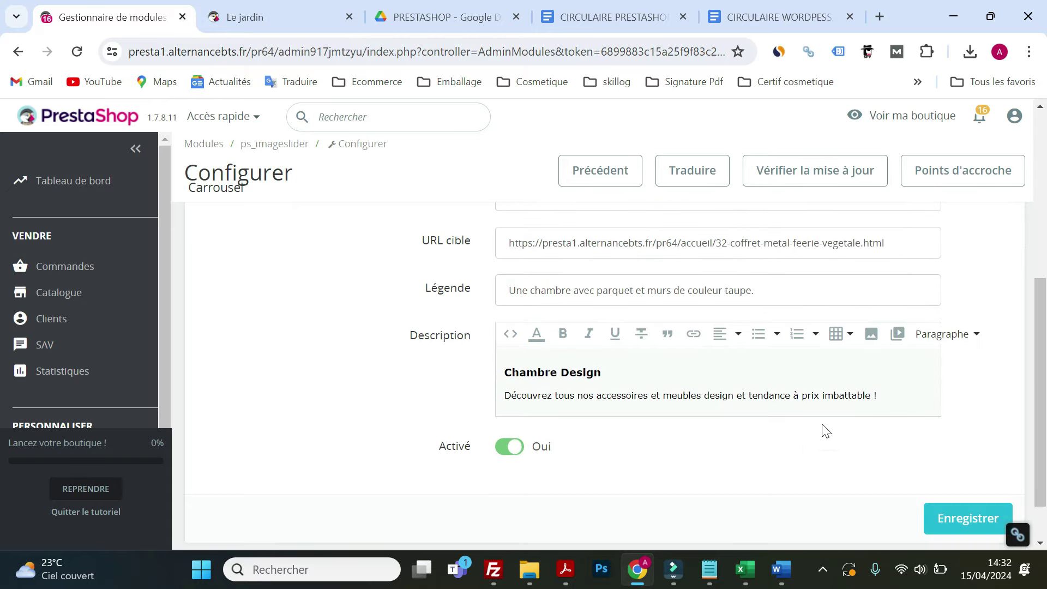
{"action": "left_click", "coordinate": [959, 521]}
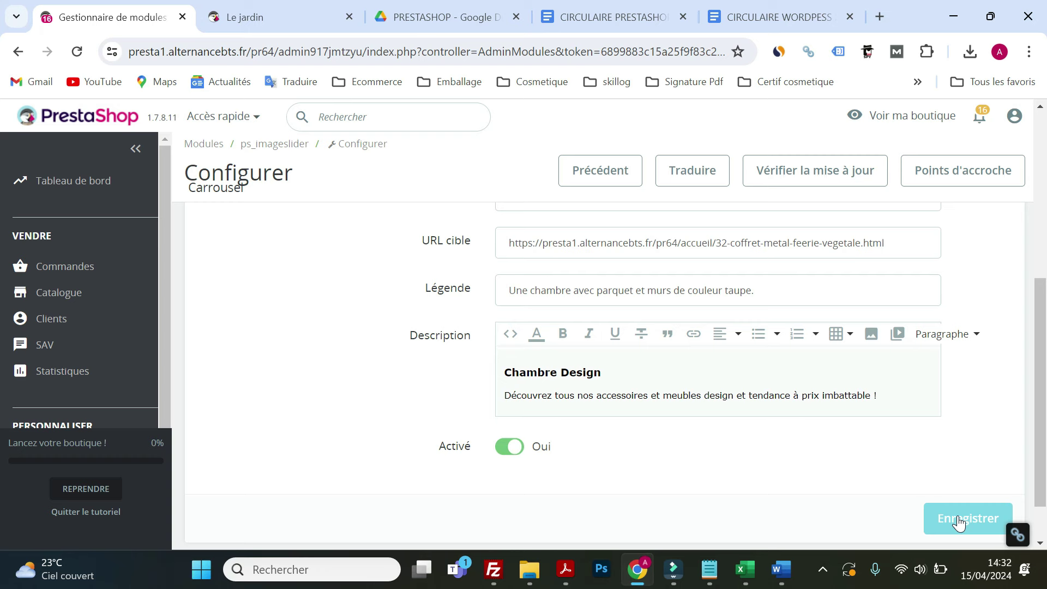
{"action": "left_click", "coordinate": [958, 515]}
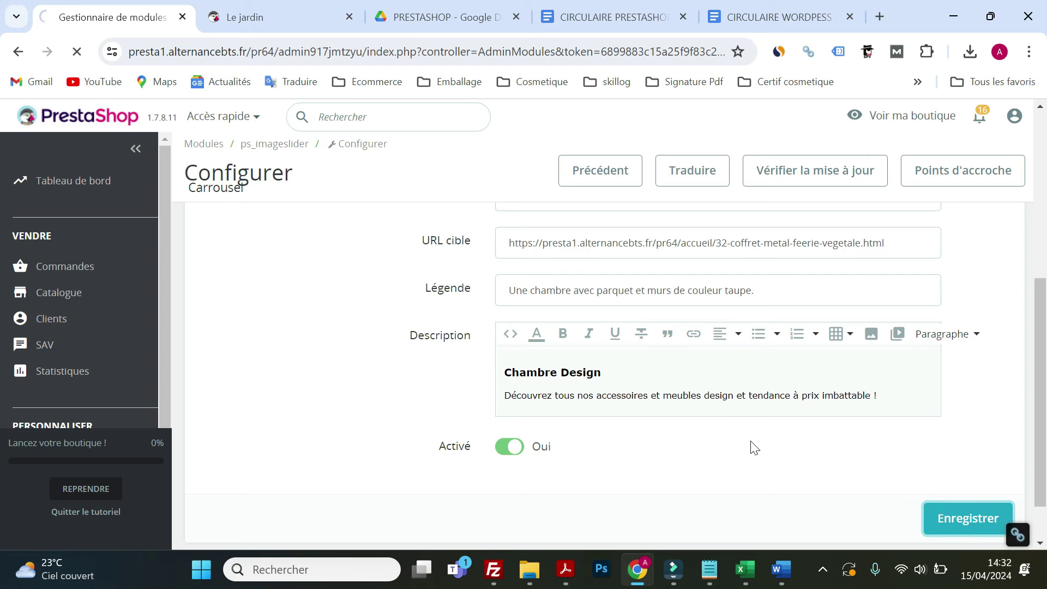
Step: Reopen the 'Chambre' slide for editing and copy the web address of the storefront's 'Chambre' category page
{"action": "scroll", "coordinate": [614, 367], "scroll_direction": "down", "scroll_amount": 10}
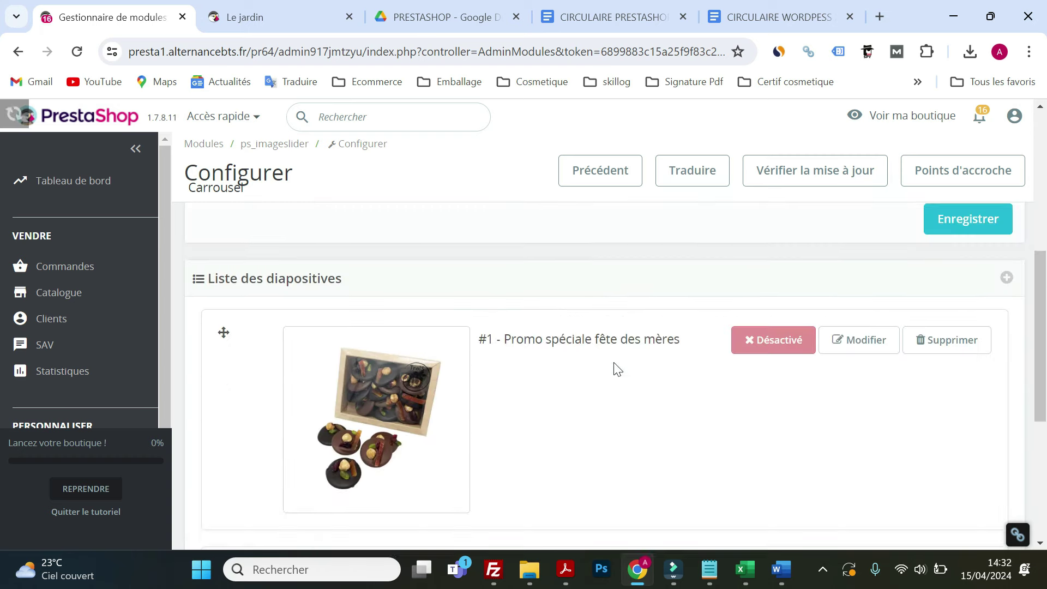
{"action": "left_click", "coordinate": [852, 396]}
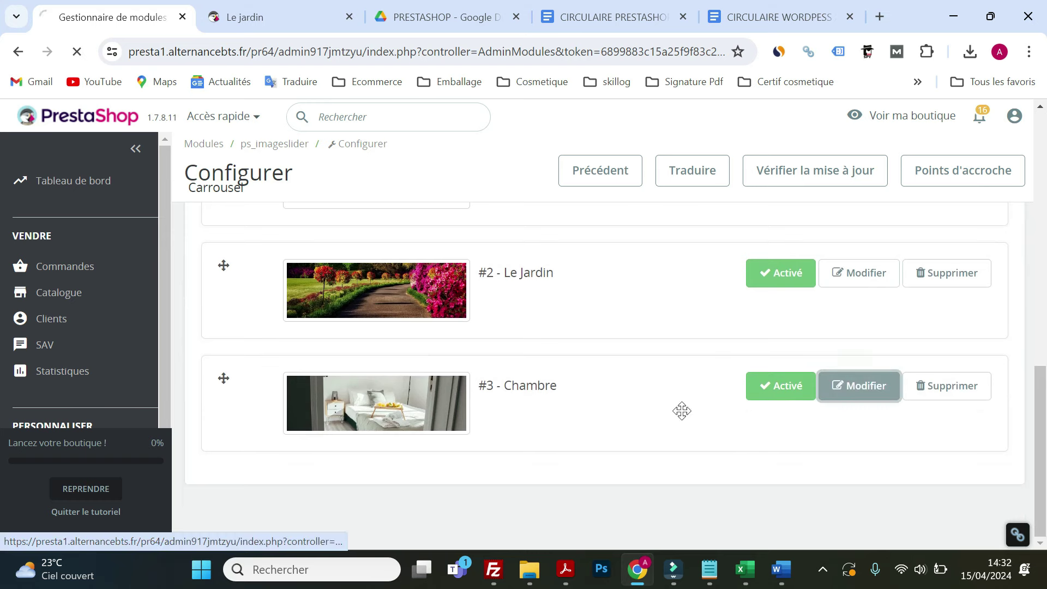
{"action": "left_click", "coordinate": [232, 12]}
{"action": "mouse_move", "coordinate": [703, 174]}
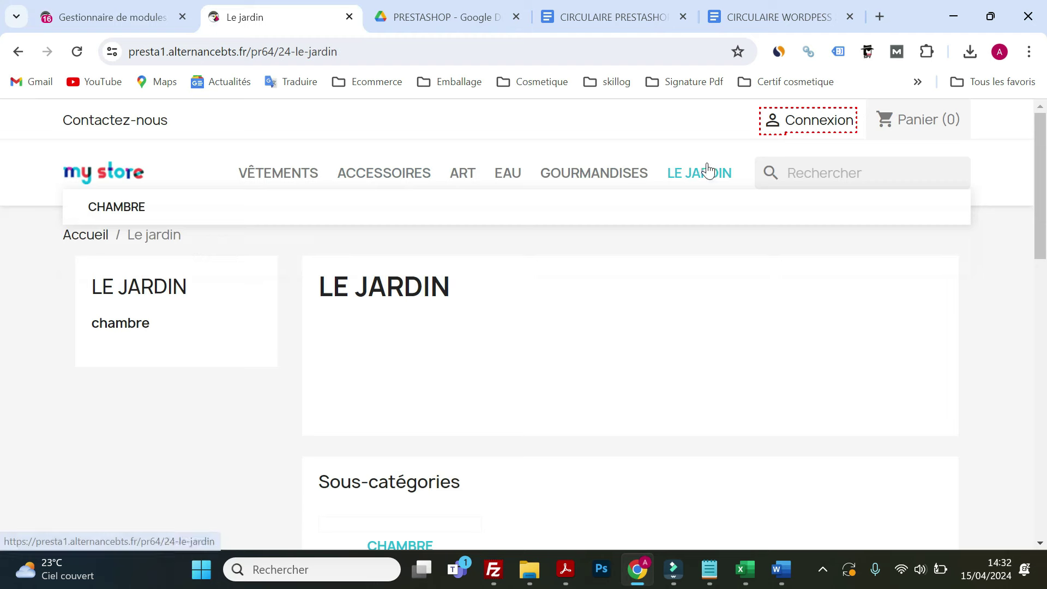
{"action": "left_click", "coordinate": [130, 209]}
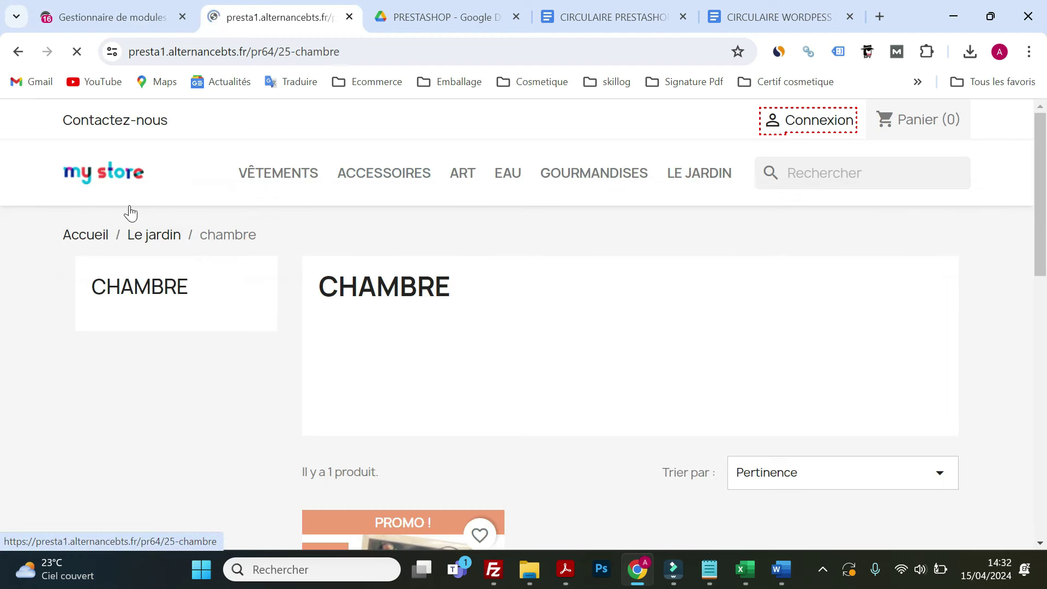
{"action": "left_click", "coordinate": [339, 53]}
{"action": "key", "text": "ctrl+c"}
{"action": "right_click", "coordinate": [338, 53]}
{"action": "left_click", "coordinate": [407, 203]}
Step: Replace the bedroom slide's target URL in the back office with the copied 25-chambre category address and save the slide
{"action": "key", "text": "ctrl+shift+Tab"}
{"action": "scroll", "coordinate": [540, 321], "scroll_direction": "down", "scroll_amount": 6}
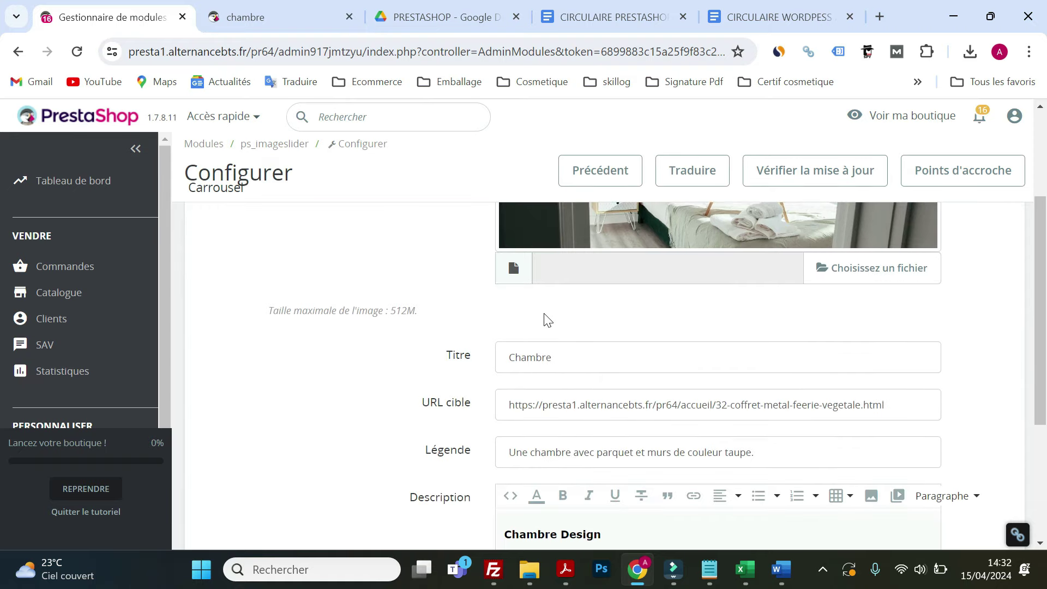
{"action": "left_click_drag", "start_coordinate": [895, 243], "coordinate": [495, 257]}
{"action": "right_click", "coordinate": [567, 253]}
{"action": "left_click", "coordinate": [600, 351]}
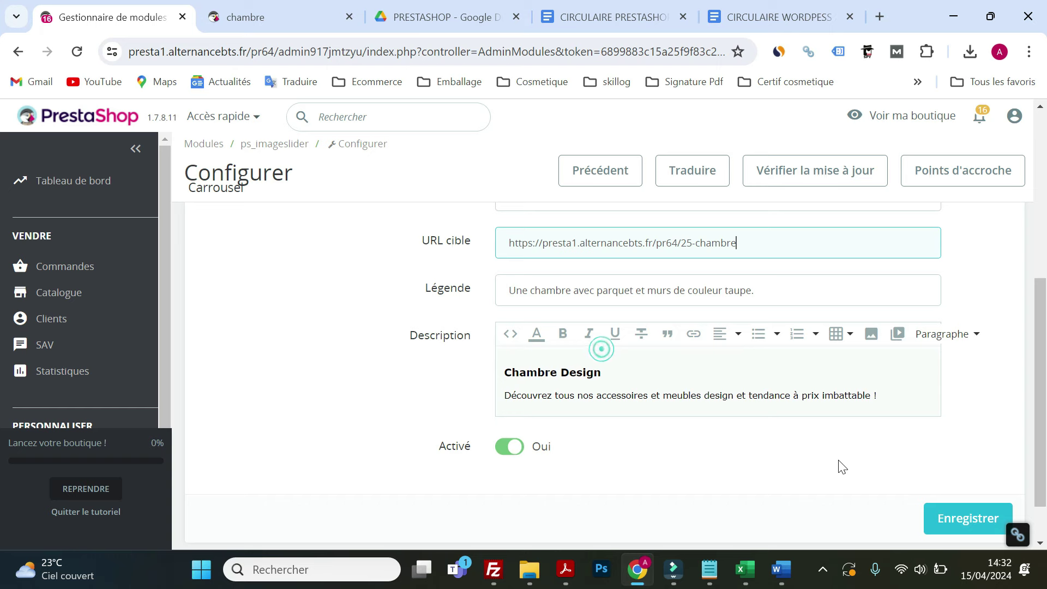
{"action": "left_click", "coordinate": [960, 518]}
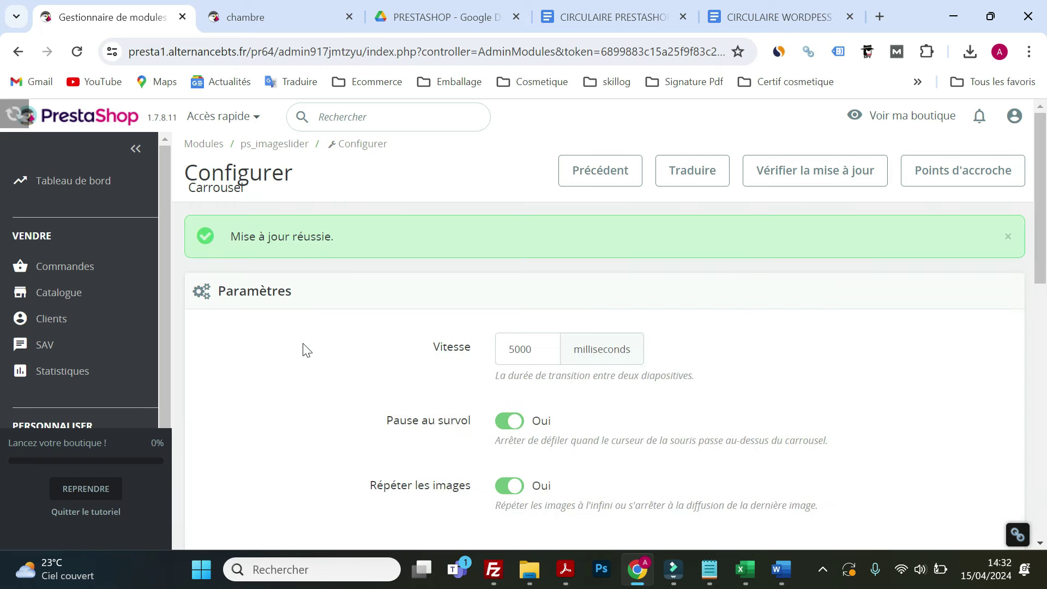
Step: Switch the 'Promo spéciale fête des mères' slide to active in the carousel's slide list
{"action": "scroll", "coordinate": [350, 349], "scroll_direction": "down", "scroll_amount": 5}
{"action": "scroll", "coordinate": [360, 338], "scroll_direction": "down", "scroll_amount": 5}
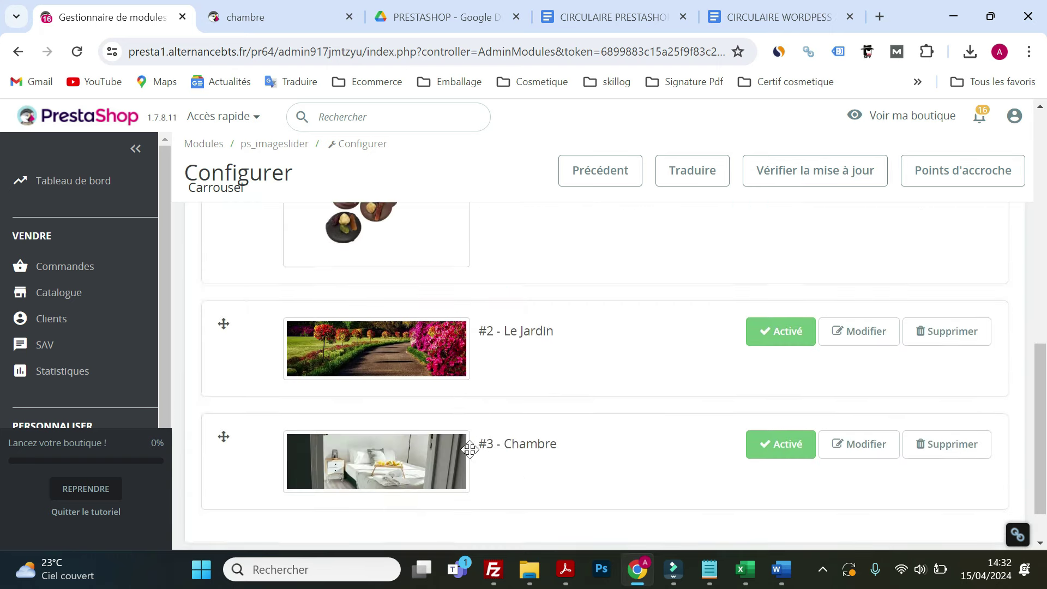
{"action": "scroll", "coordinate": [469, 445], "scroll_direction": "up", "scroll_amount": 5}
{"action": "left_click", "coordinate": [764, 374]}
{"action": "scroll", "coordinate": [753, 377], "scroll_direction": "down", "scroll_amount": 10}
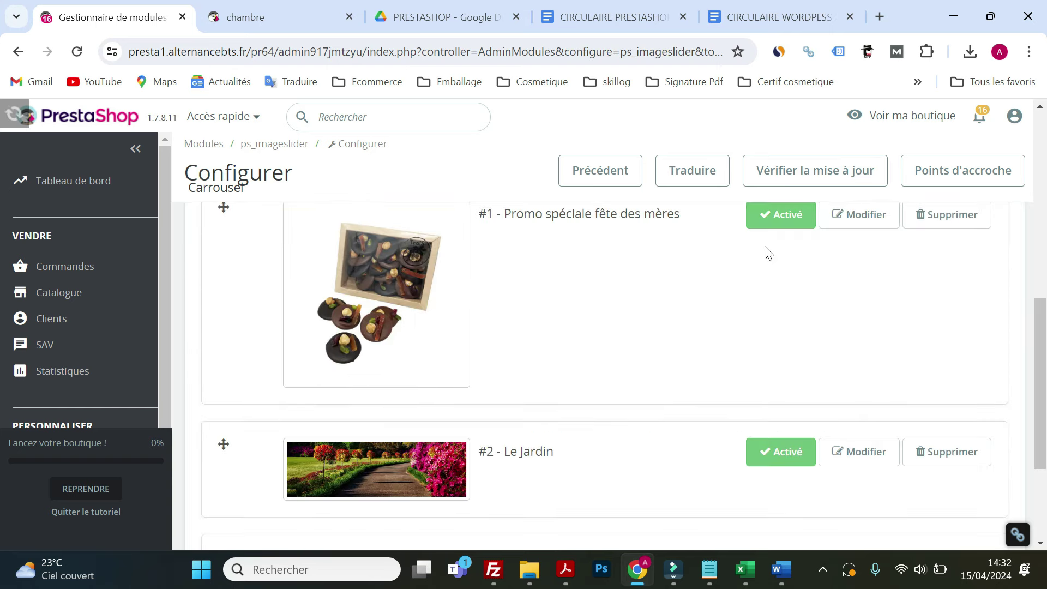
Step: Deactivate the 'Promo spéciale fête des mères' slide in the slide list and save the carousel settings
{"action": "left_click", "coordinate": [776, 221]}
{"action": "scroll", "coordinate": [709, 339], "scroll_direction": "down", "scroll_amount": 10}
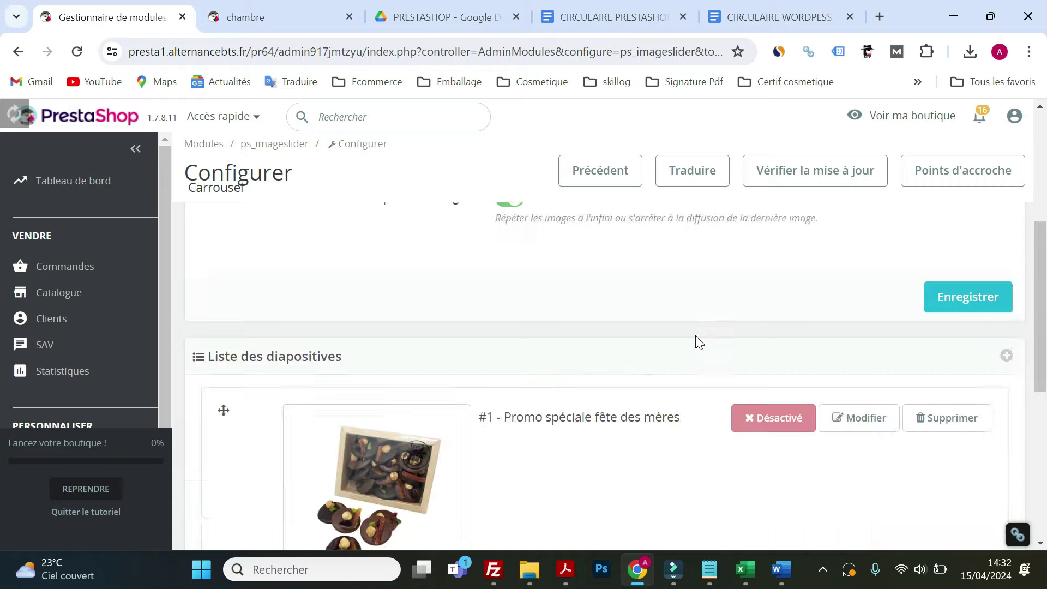
{"action": "scroll", "coordinate": [870, 380], "scroll_direction": "up", "scroll_amount": 10}
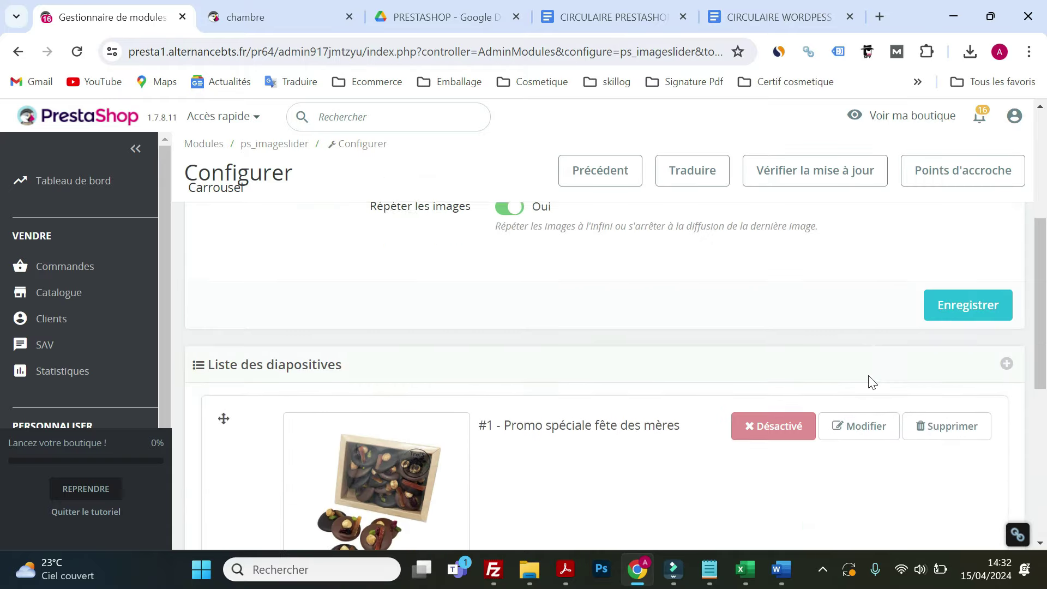
{"action": "left_click", "coordinate": [960, 485]}
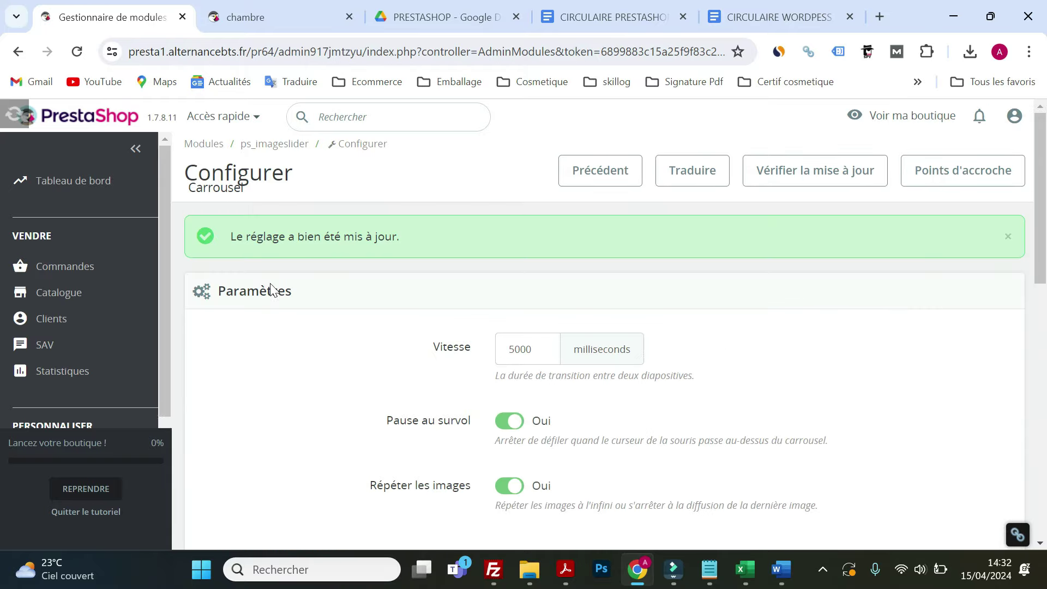
Step: Test the 'Le Jardin' slide's link from the refreshed storefront's home page and return to the home page
{"action": "left_click", "coordinate": [241, 19]}
{"action": "left_click", "coordinate": [76, 51]}
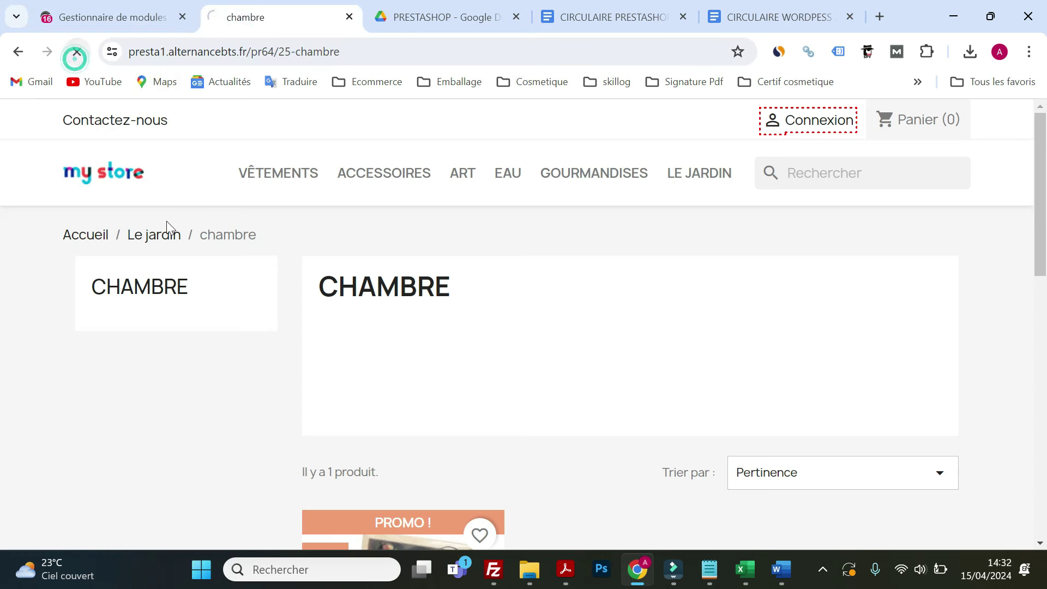
{"action": "left_click", "coordinate": [107, 197]}
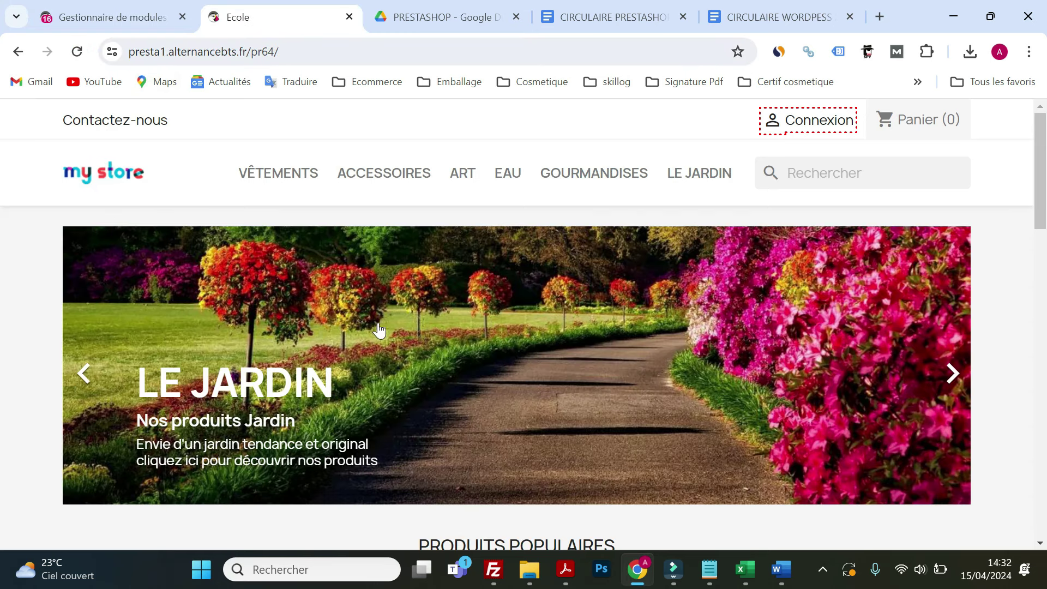
{"action": "left_click", "coordinate": [334, 368]}
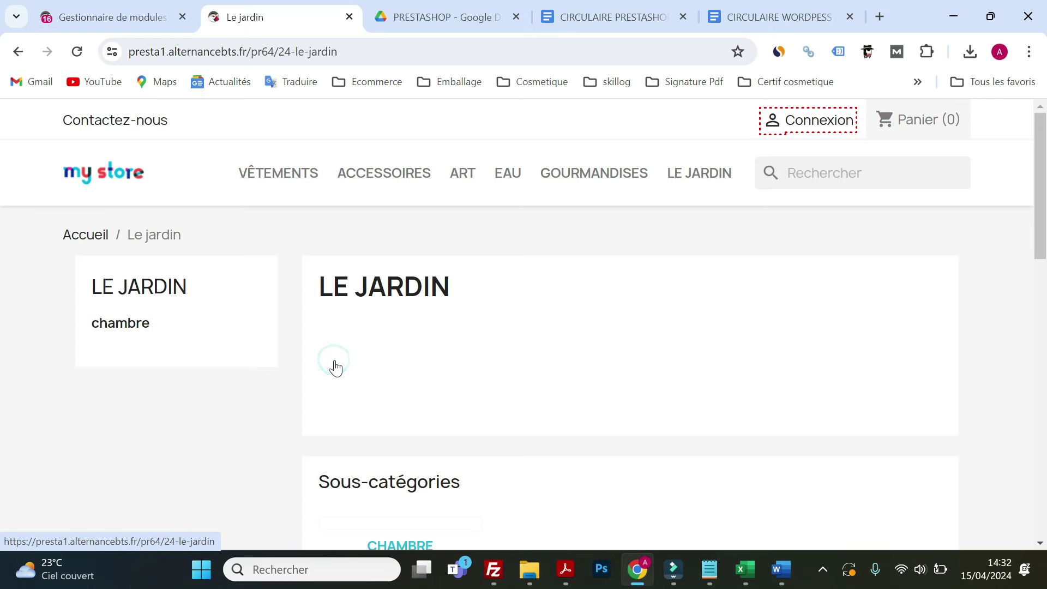
{"action": "left_click", "coordinate": [18, 52]}
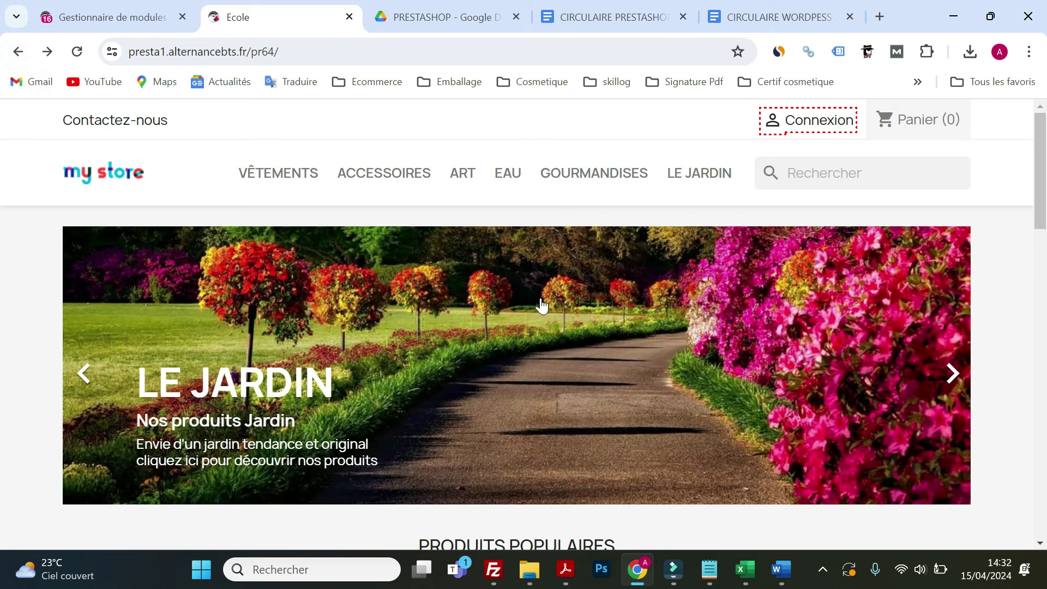
Step: Advance the carousel to the 'Chambre' slide, test its category link and return to the home page
{"action": "left_click", "coordinate": [942, 374]}
{"action": "left_click", "coordinate": [578, 374]}
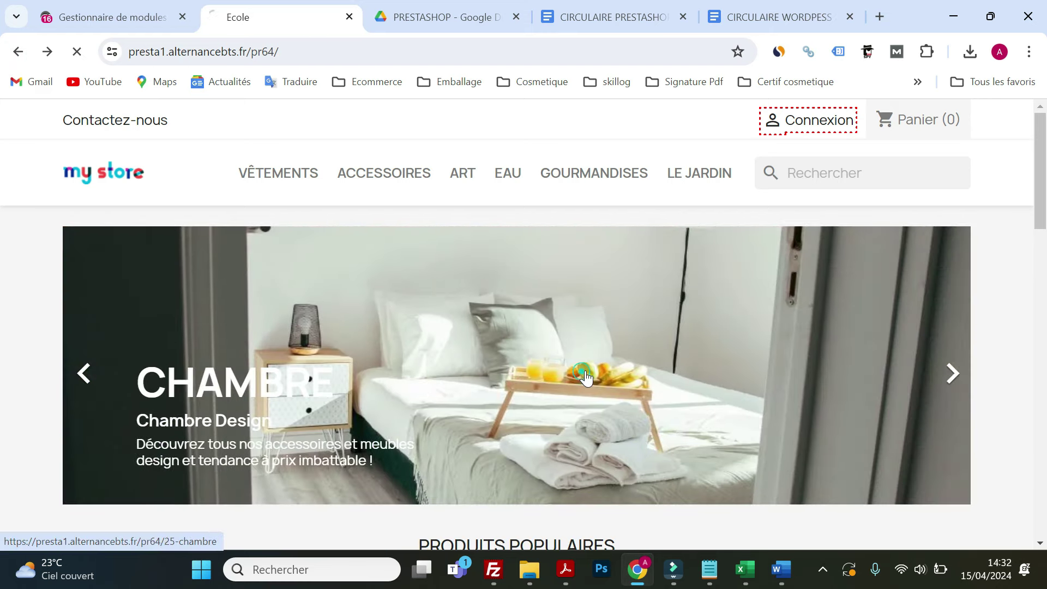
{"action": "left_click", "coordinate": [18, 52]}
Step: Cycle repeatedly through the home page carousel to check which slides it displays and how their photos and slogans look
{"action": "scroll", "coordinate": [309, 356], "scroll_direction": "down", "scroll_amount": 3}
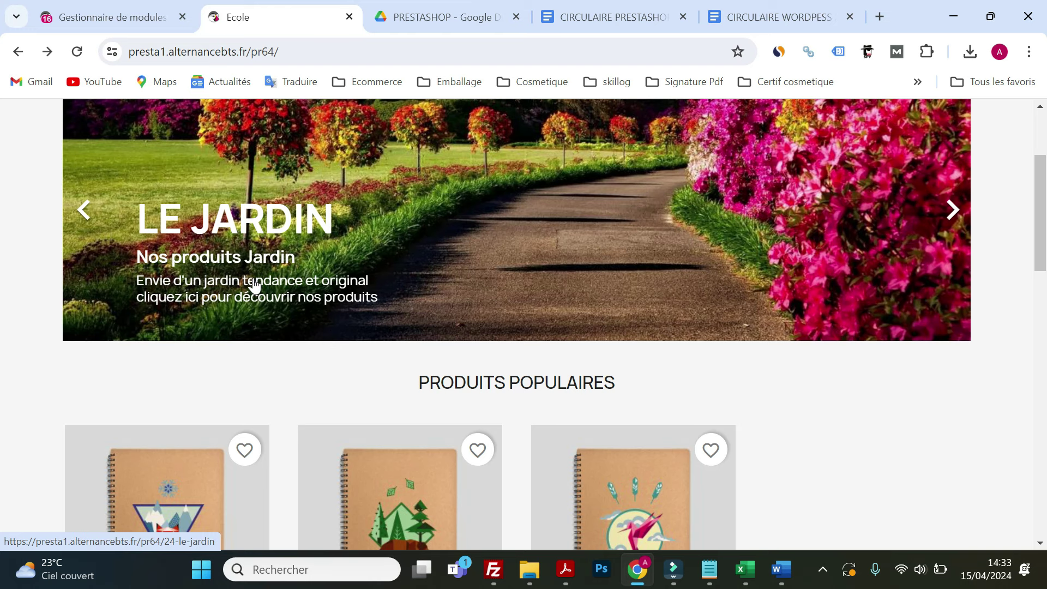
{"action": "left_click", "coordinate": [937, 219]}
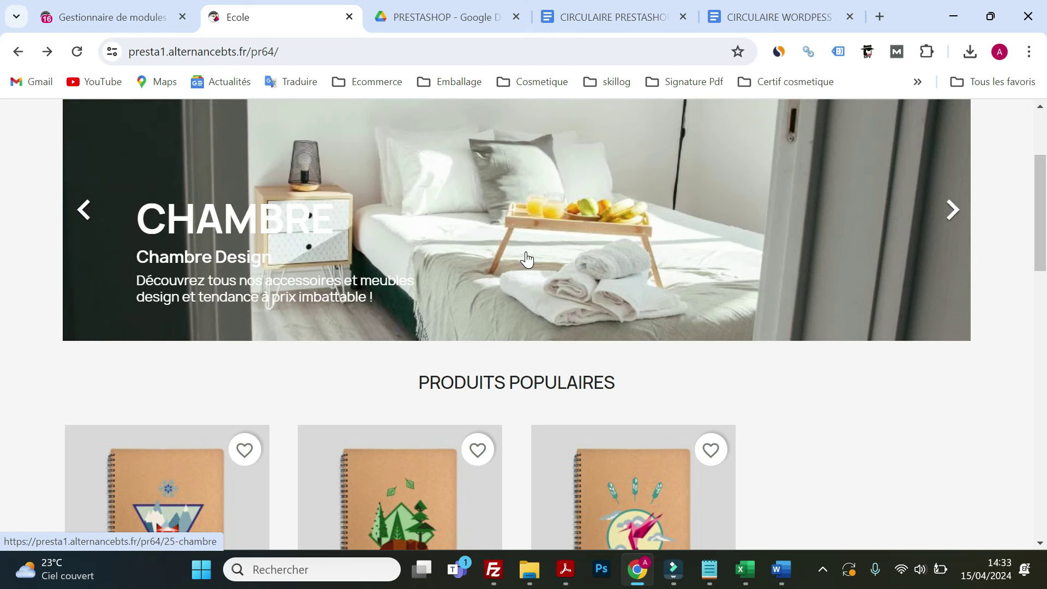
{"action": "scroll", "coordinate": [527, 259], "scroll_direction": "up", "scroll_amount": 1}
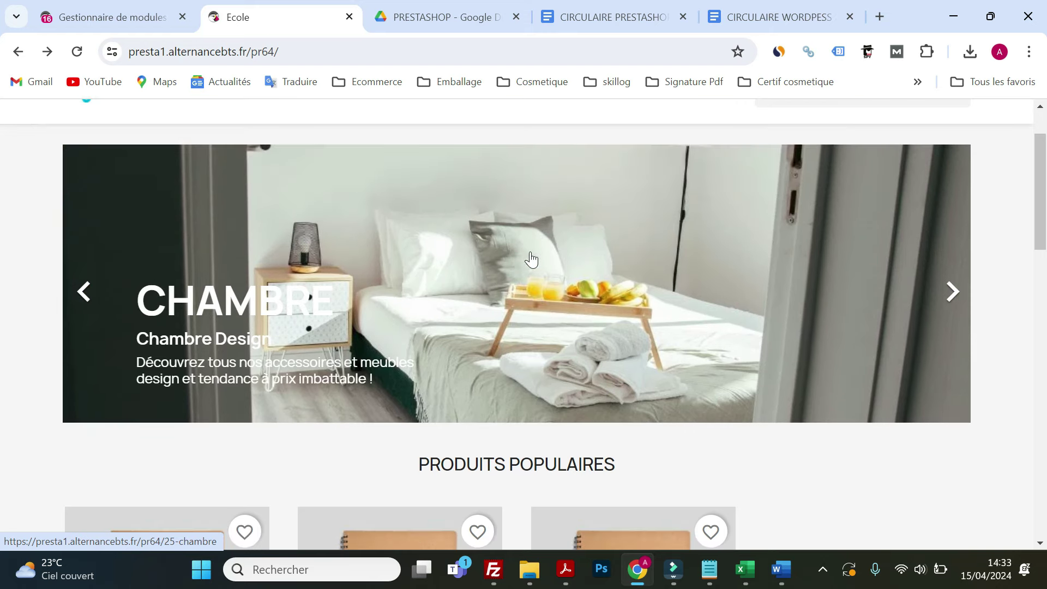
{"action": "left_click", "coordinate": [951, 306]}
{"action": "left_click", "coordinate": [952, 306]}
{"action": "left_click", "coordinate": [951, 306]}
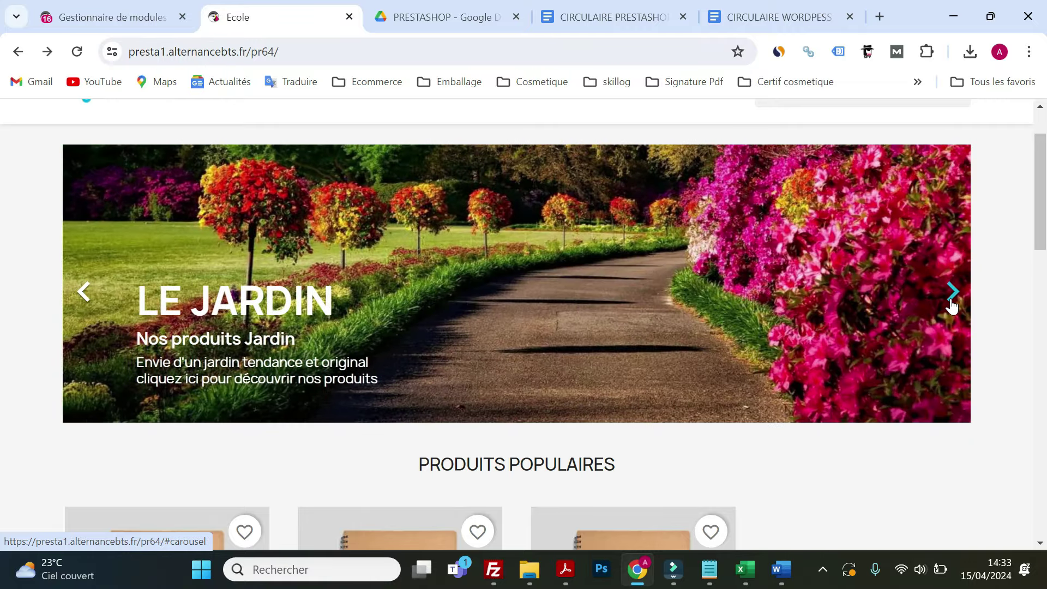
{"action": "left_click", "coordinate": [952, 306]}
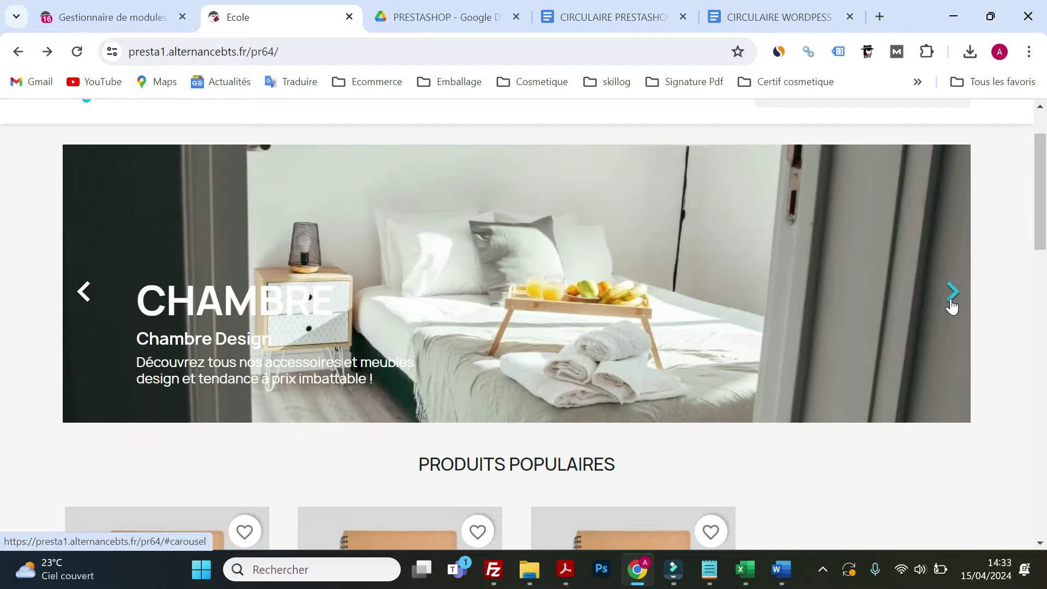
{"action": "scroll", "coordinate": [775, 295], "scroll_direction": "down", "scroll_amount": 3}
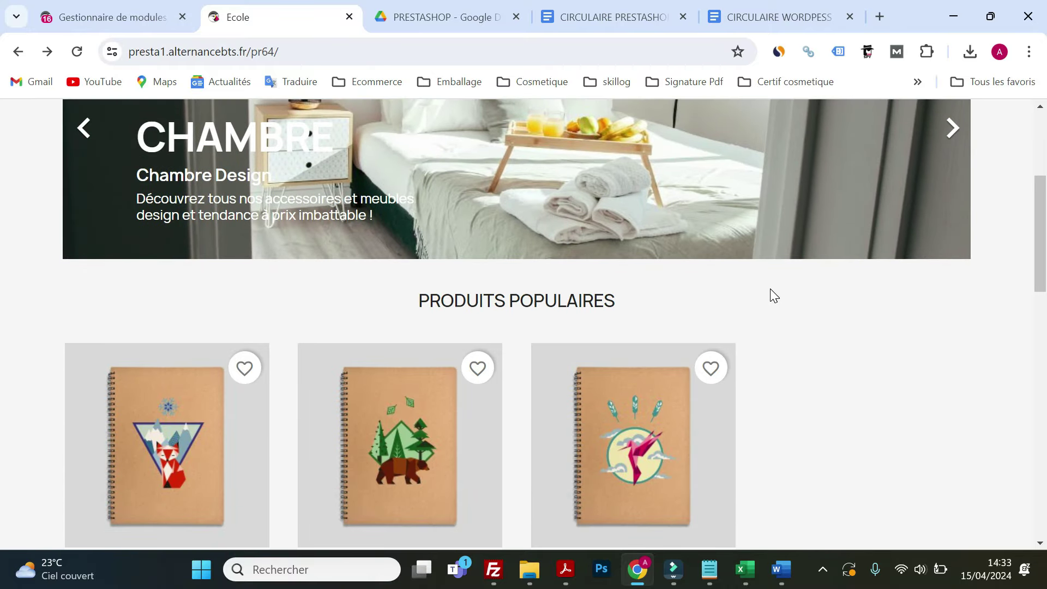